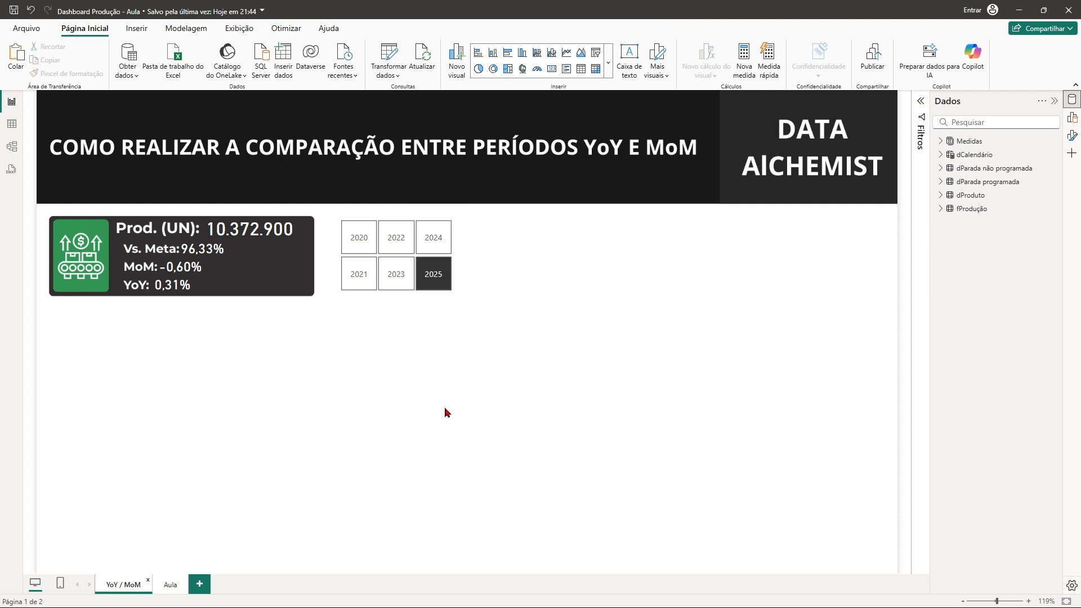
pyautogui.click(426, 290)
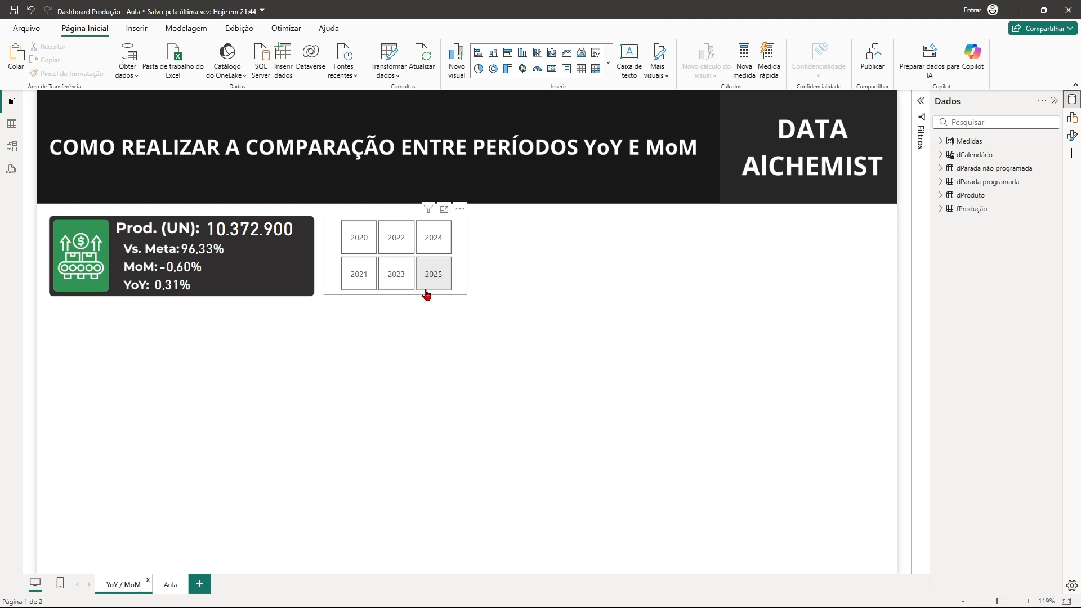
pyautogui.click(426, 291)
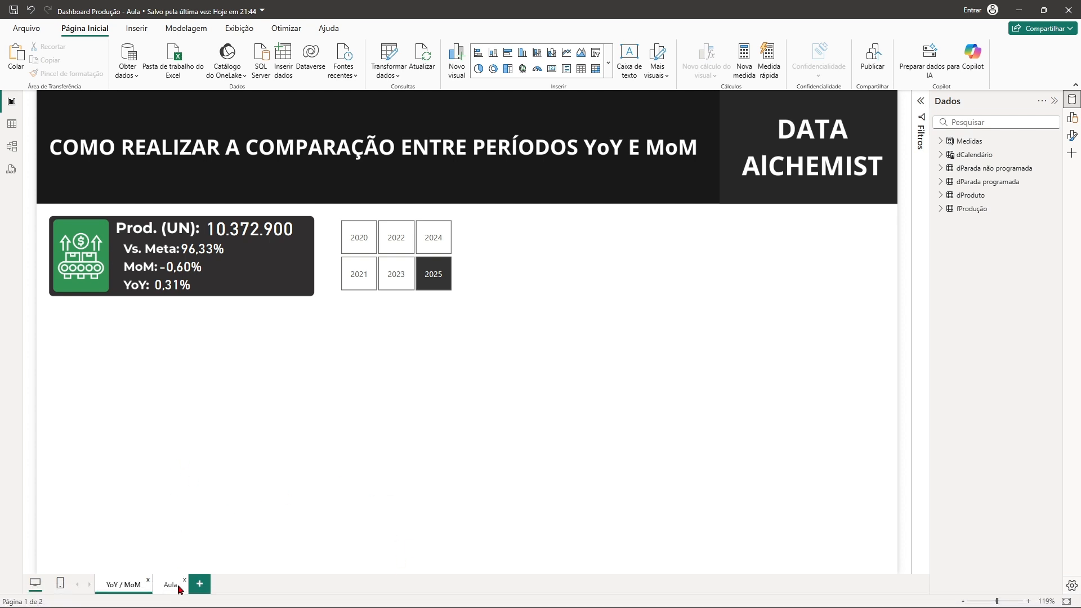
# Step: On the Aula page, insert an empty table visual below the production card and widen it to extend beneath the year slicer
pyautogui.click(170, 585)
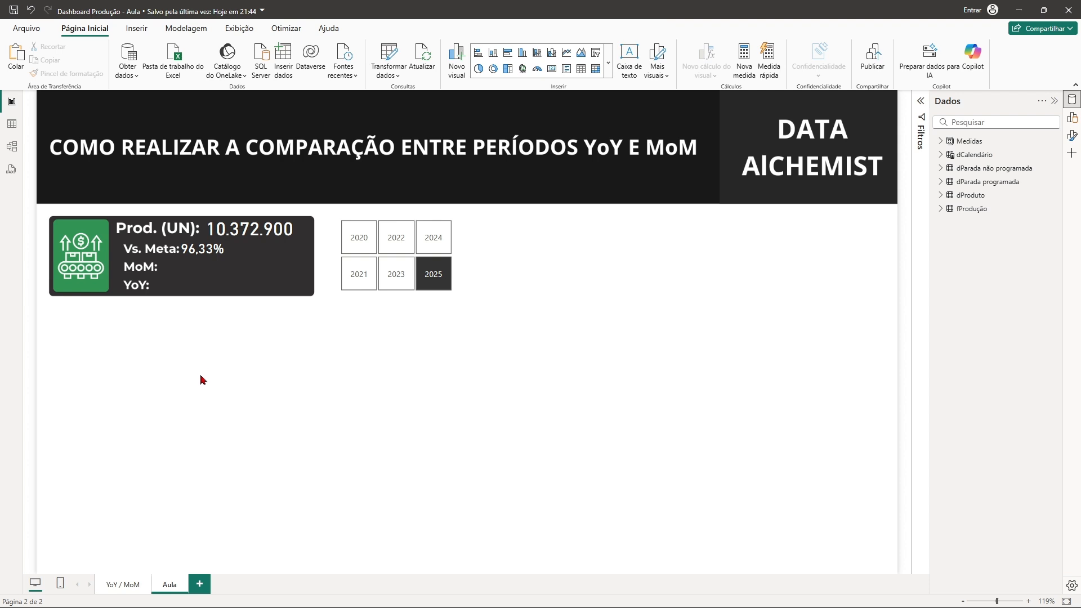
pyautogui.click(581, 71)
pyautogui.moveTo(257, 310); pyautogui.dragTo(175, 354)
pyautogui.moveTo(150, 415); pyautogui.dragTo(142, 575)
pyautogui.click(328, 469)
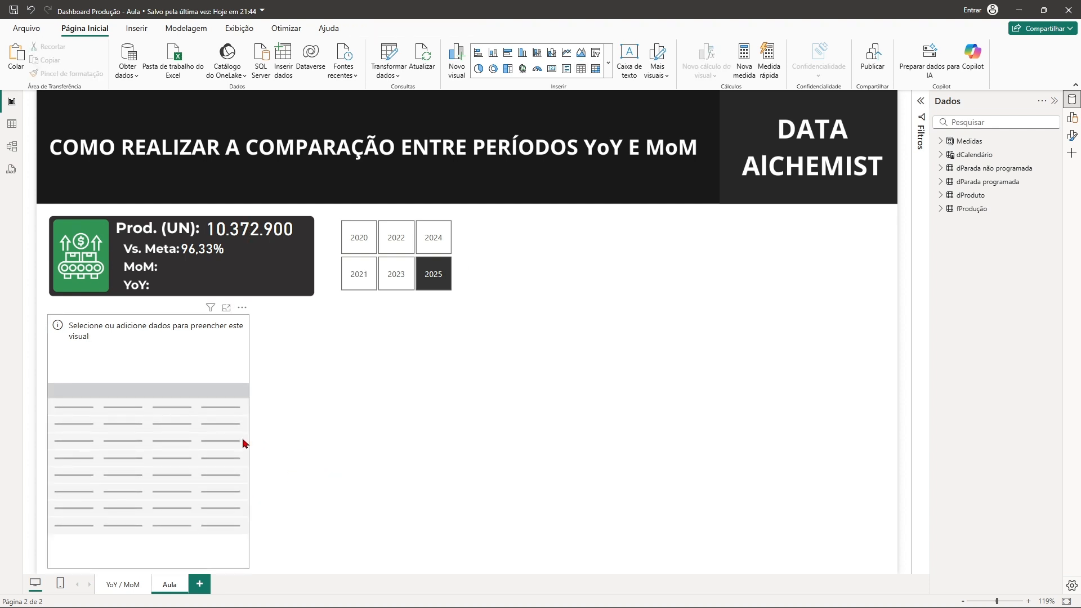
pyautogui.click(244, 441)
pyautogui.moveTo(247, 443); pyautogui.dragTo(431, 445)
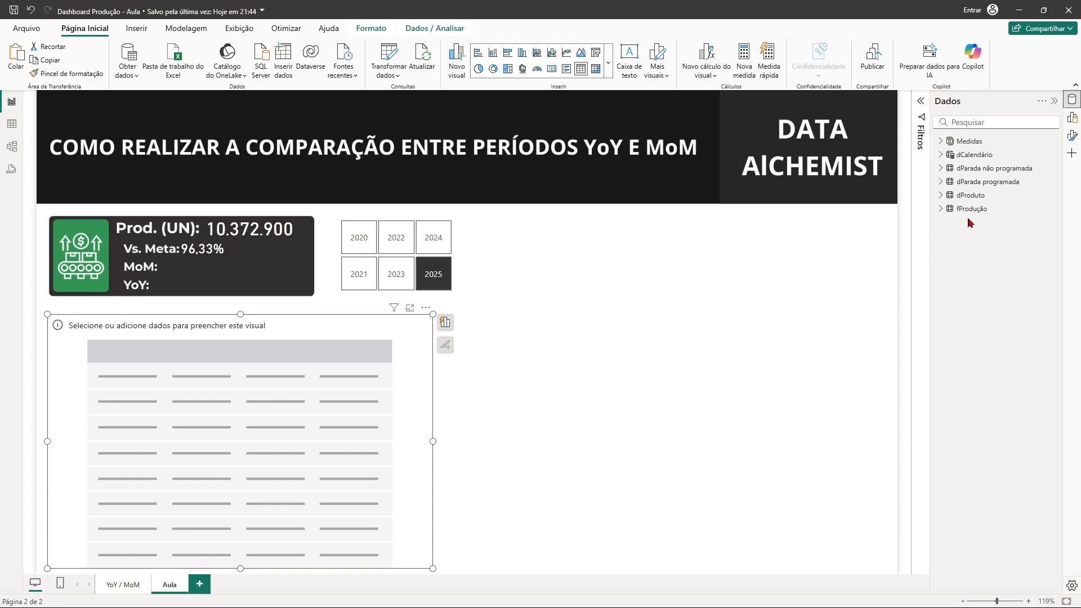
# Step: Add the Data field from dCalendário to the table and remove its Dia and Trimestre levels, leaving Ano and Mês
pyautogui.click(947, 155)
pyautogui.moveTo(1044, 202); pyautogui.dragTo(213, 418)
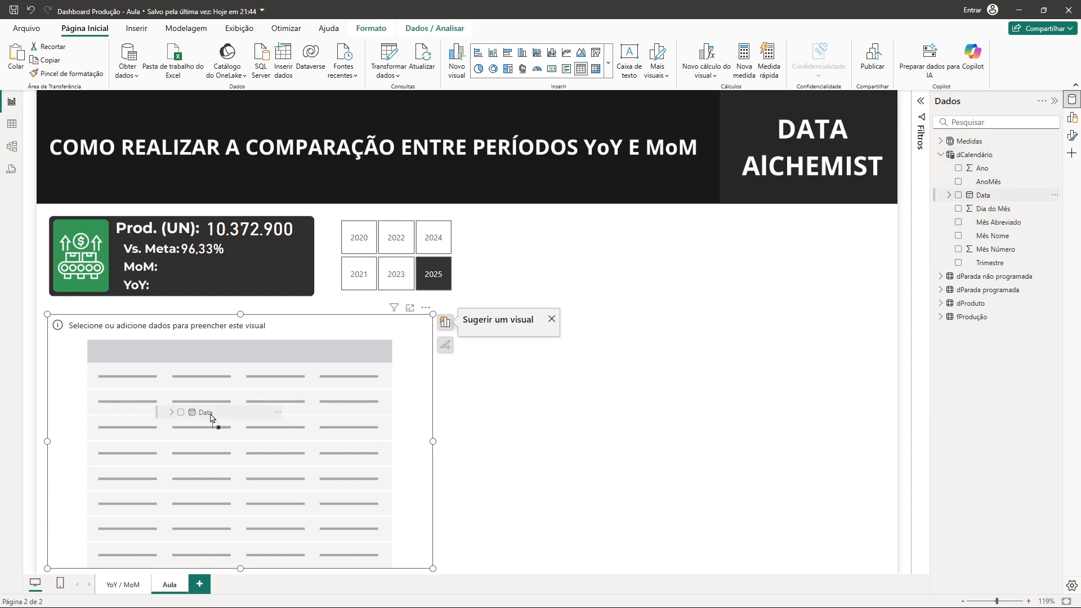
pyautogui.click(1075, 123)
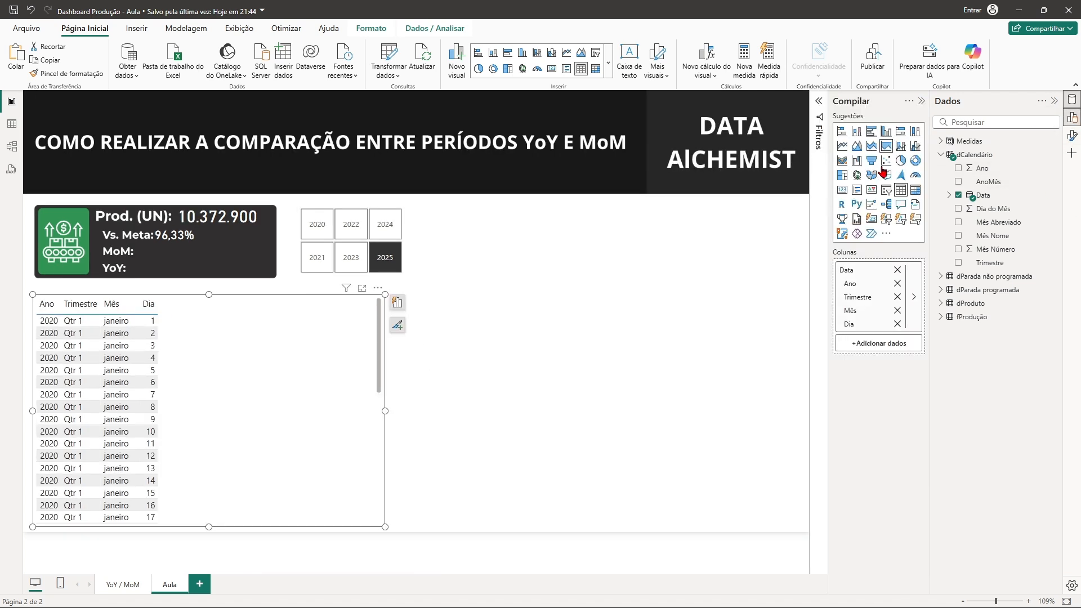
pyautogui.click(897, 324)
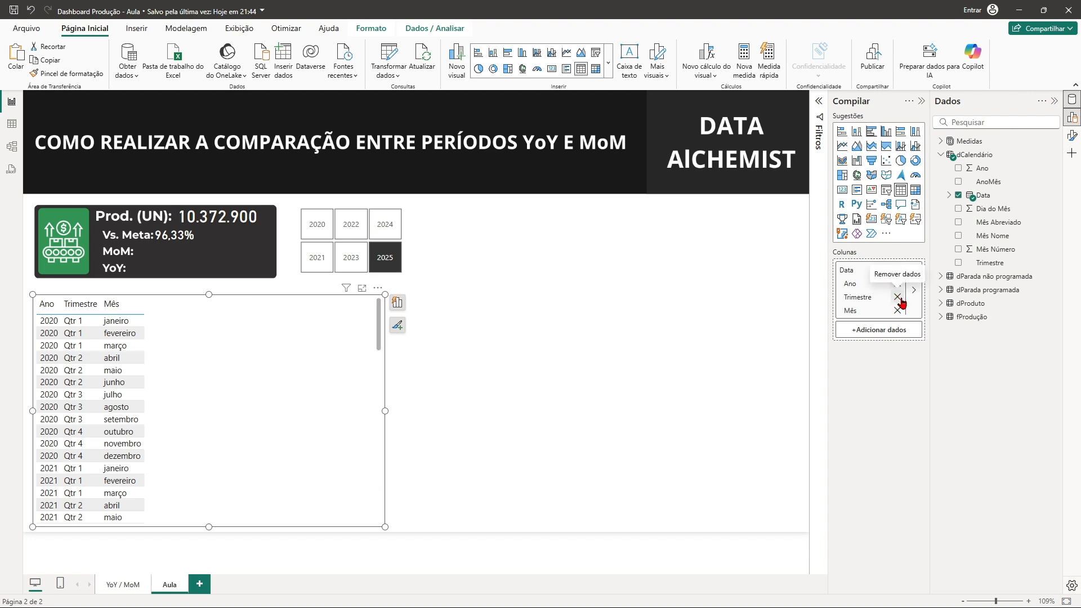
pyautogui.click(898, 297)
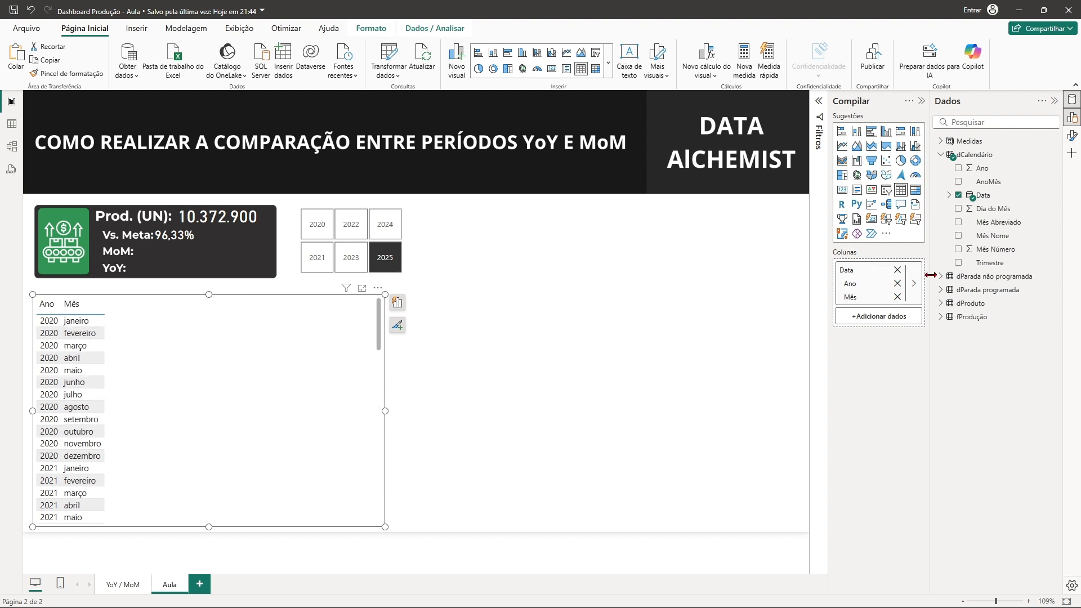
# Step: Add the Produção total measure from the Produção folder of Medidas to the table
pyautogui.click(940, 155)
pyautogui.click(940, 141)
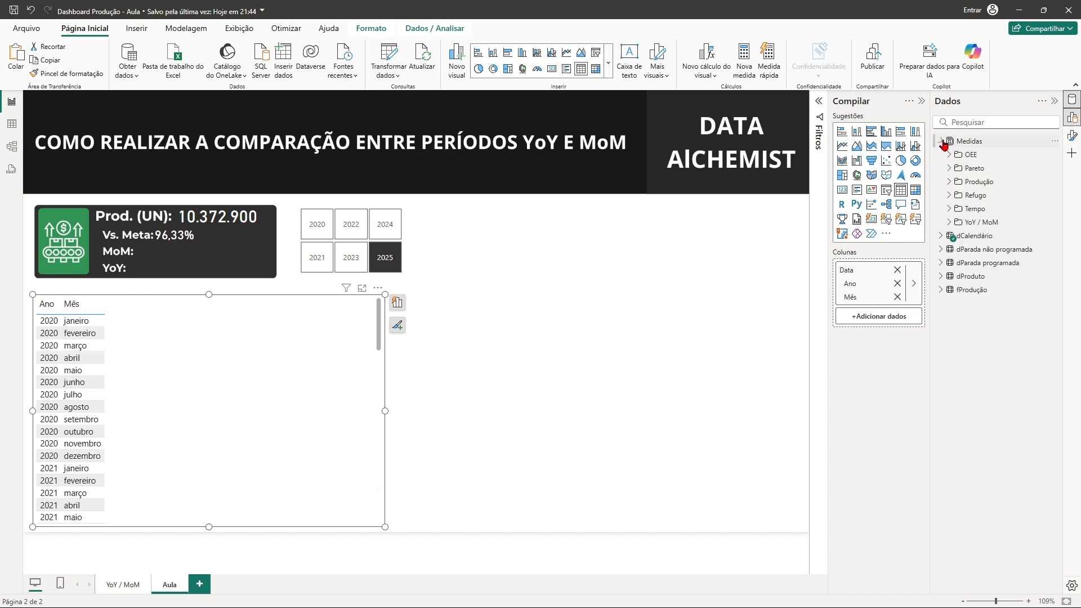
pyautogui.click(950, 182)
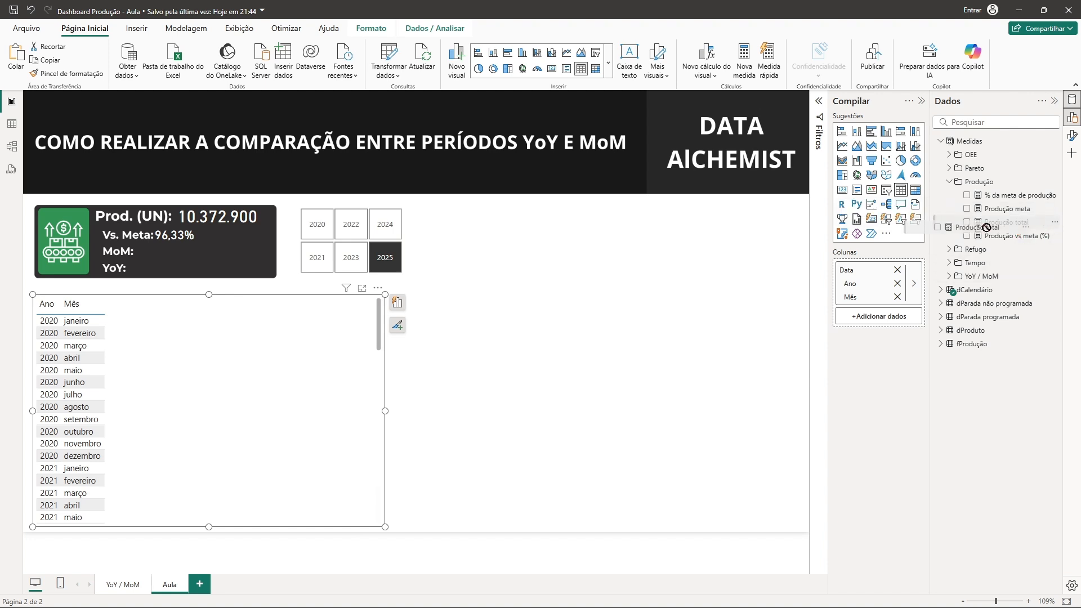
pyautogui.moveTo(991, 222); pyautogui.dragTo(212, 379)
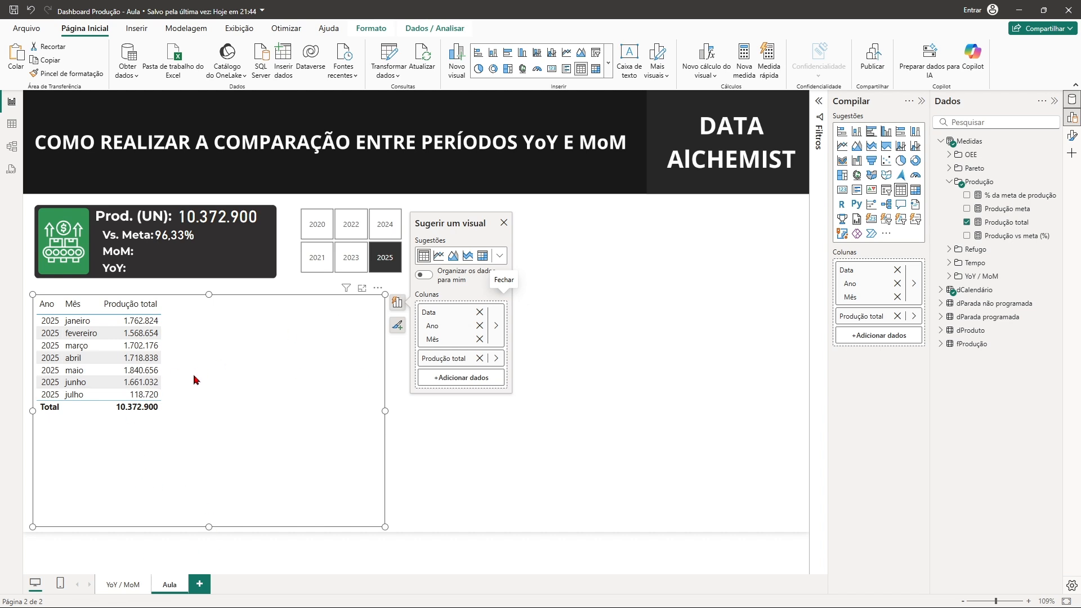
# Step: Clear the 2025 selection in the year slicer so the table covers all years, and put away the visual-building options
pyautogui.click(384, 254)
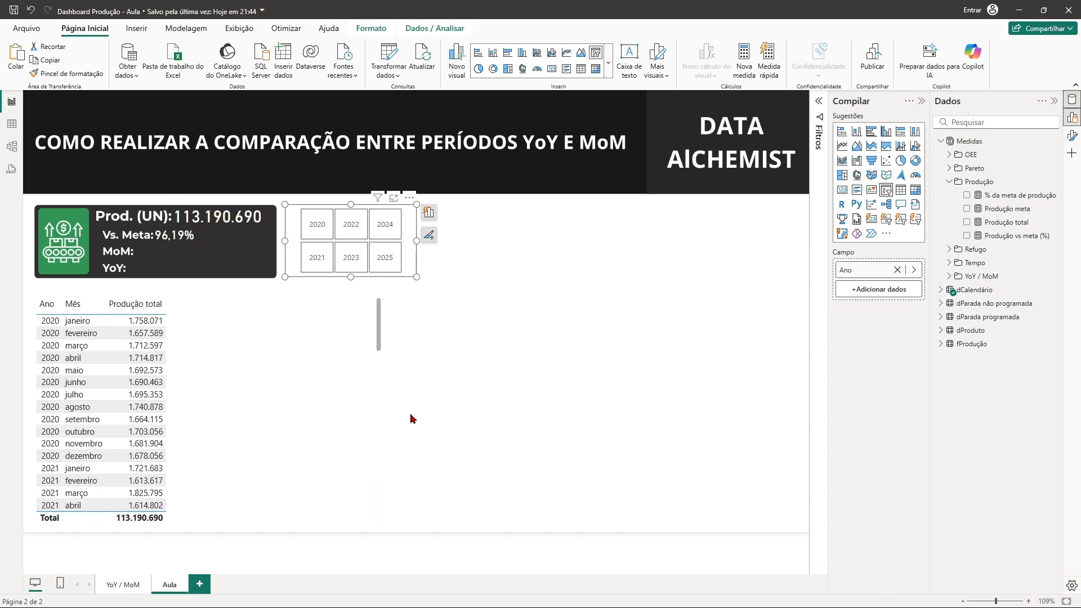
pyautogui.moveTo(378, 348); pyautogui.dragTo(357, 535)
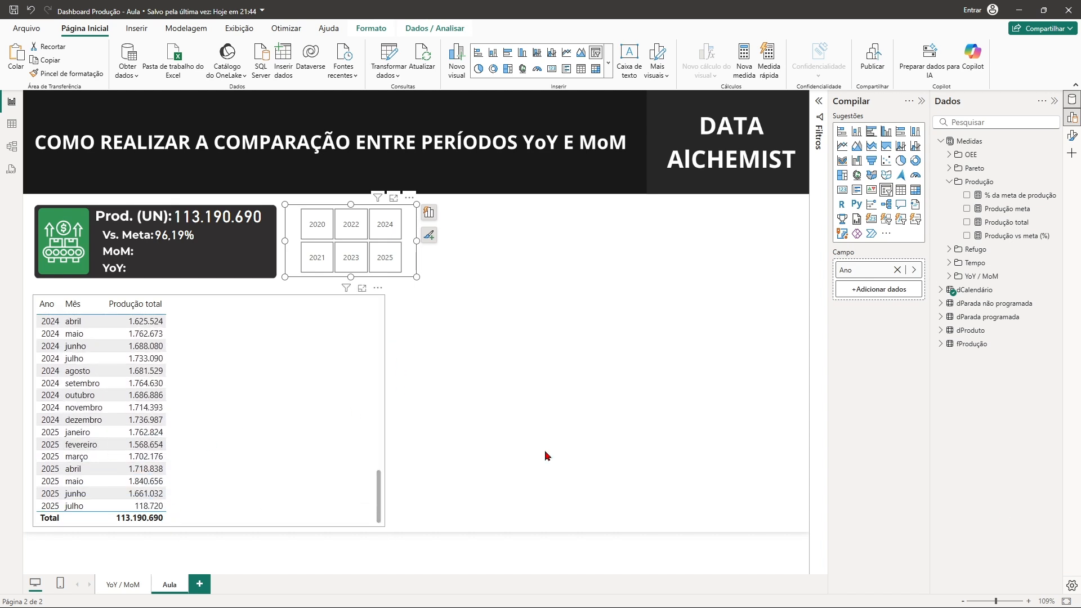
pyautogui.click(949, 182)
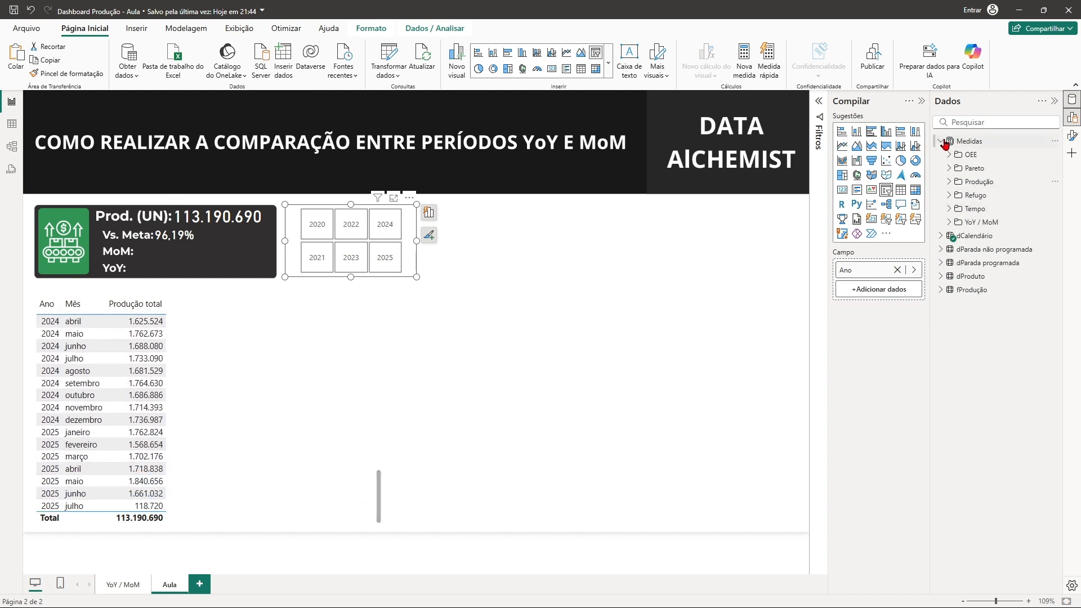
pyautogui.click(922, 101)
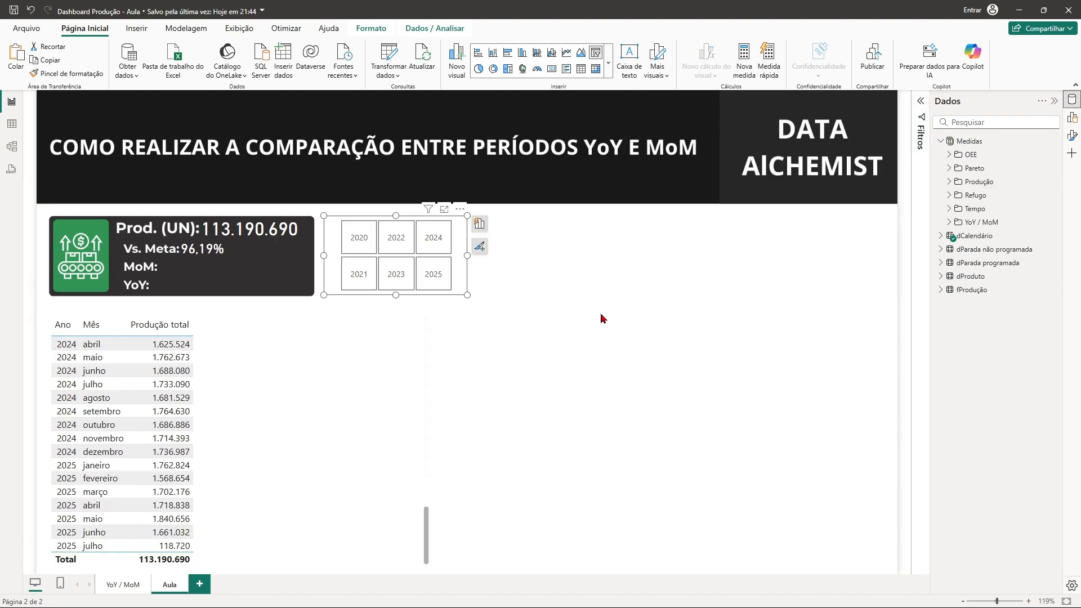
pyautogui.click(562, 381)
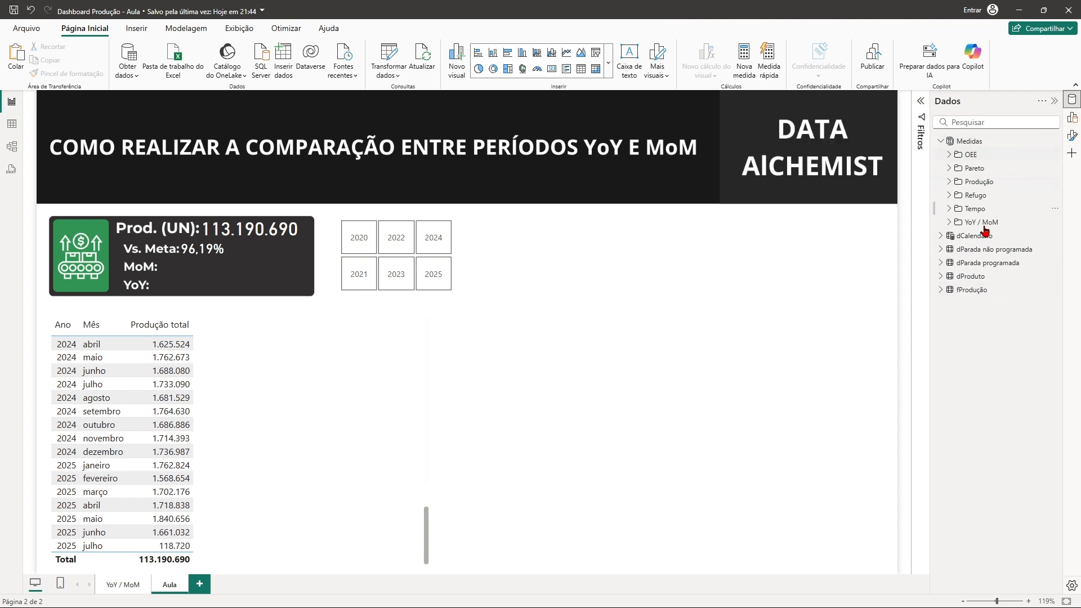
# Step: Create a new measure named "YoY produção" in the Medidas table and start its formula on a second line
pyautogui.rightClick(972, 141)
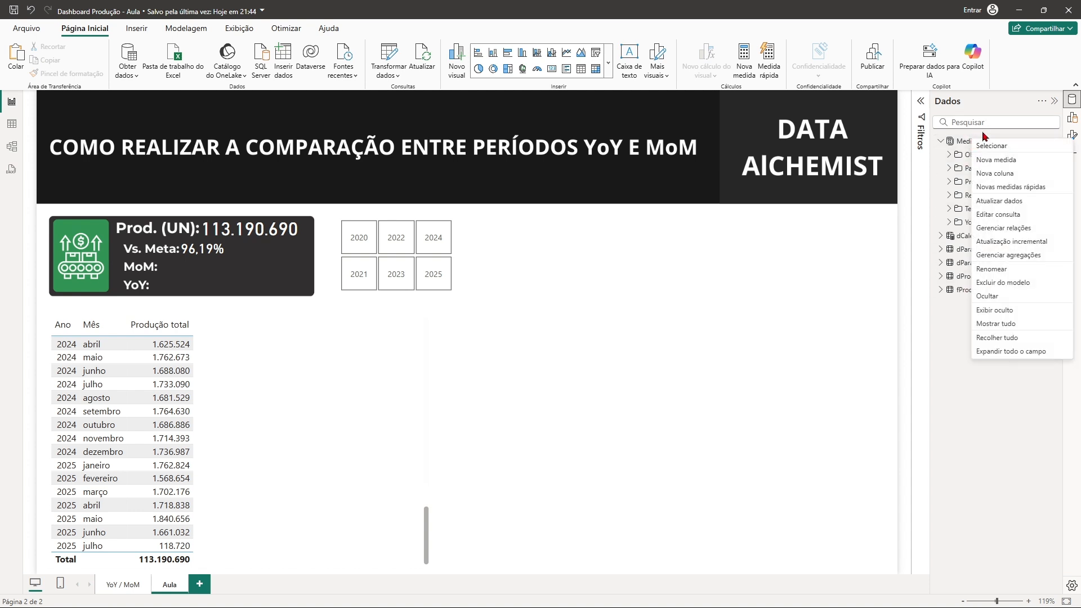
pyautogui.click(999, 162)
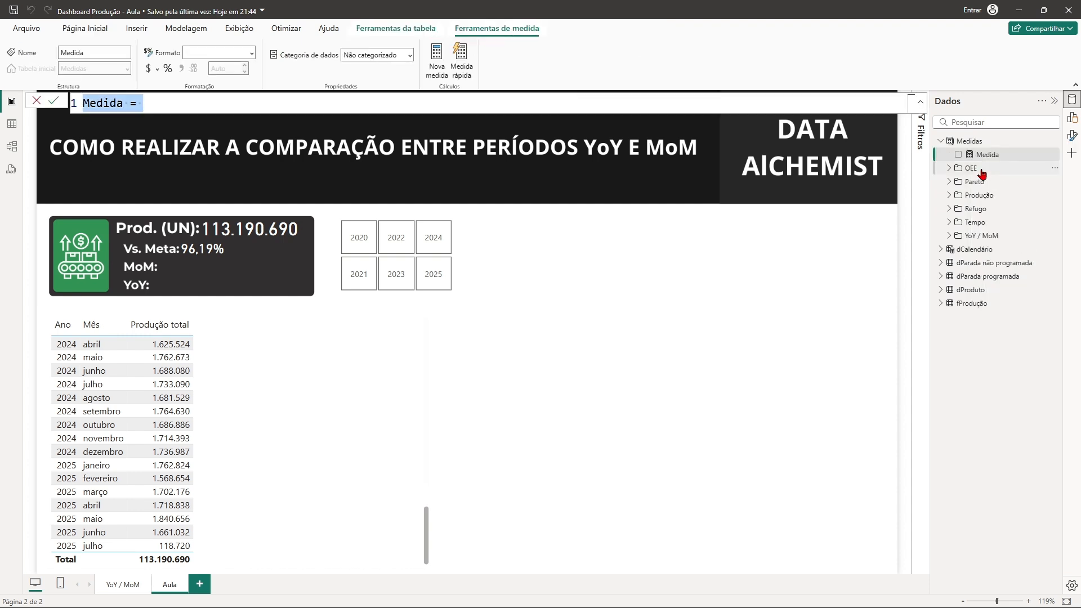
pyautogui.write('YoY')
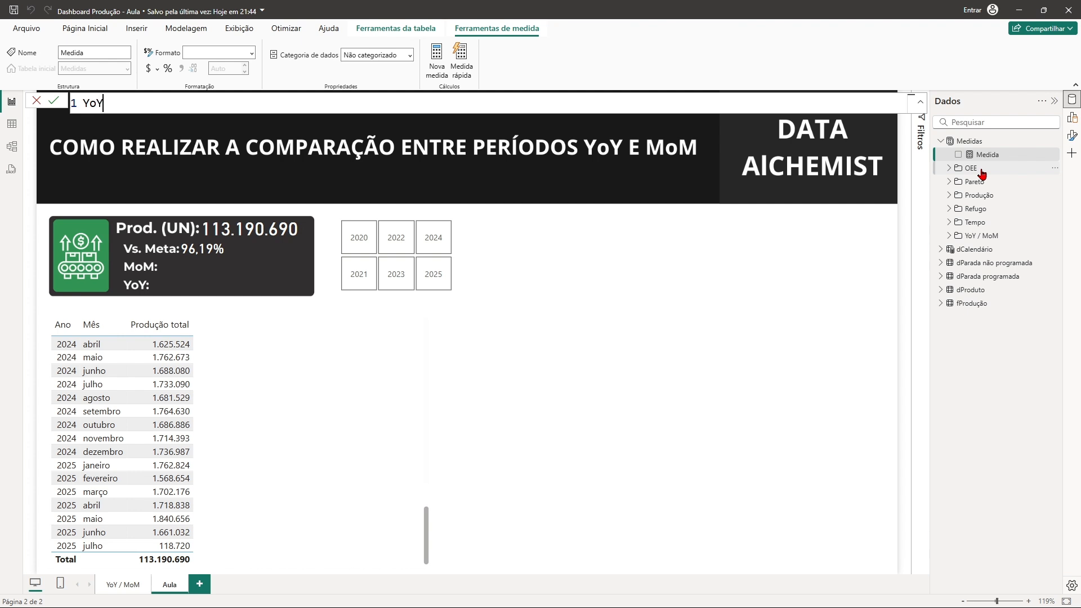
pyautogui.write(' produção =')
pyautogui.hotkey('shift', 'Return')
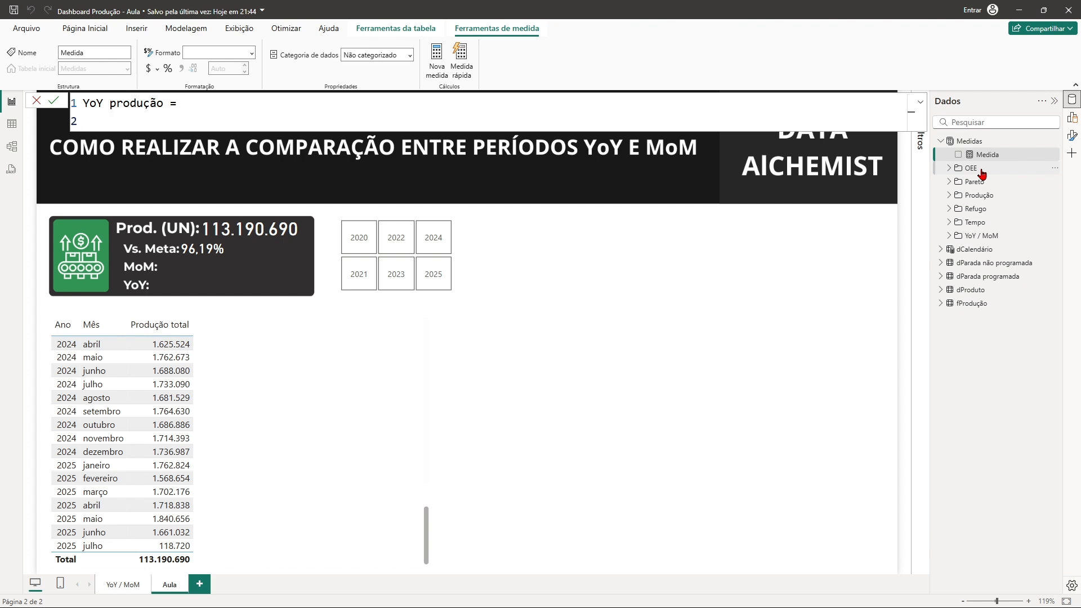
# Step: Declare the variable producaoanterior as a CALCULATE whose expression is SUM('fProdução'[Produção (UN)])
pyautogui.write('VAR producaoanterior')
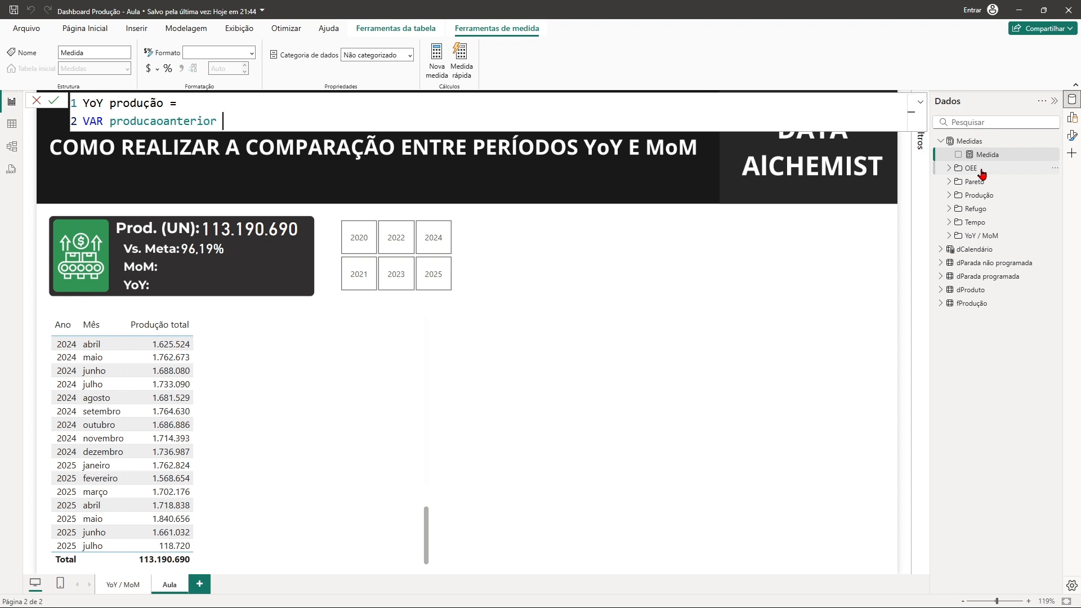
pyautogui.write('= cal')
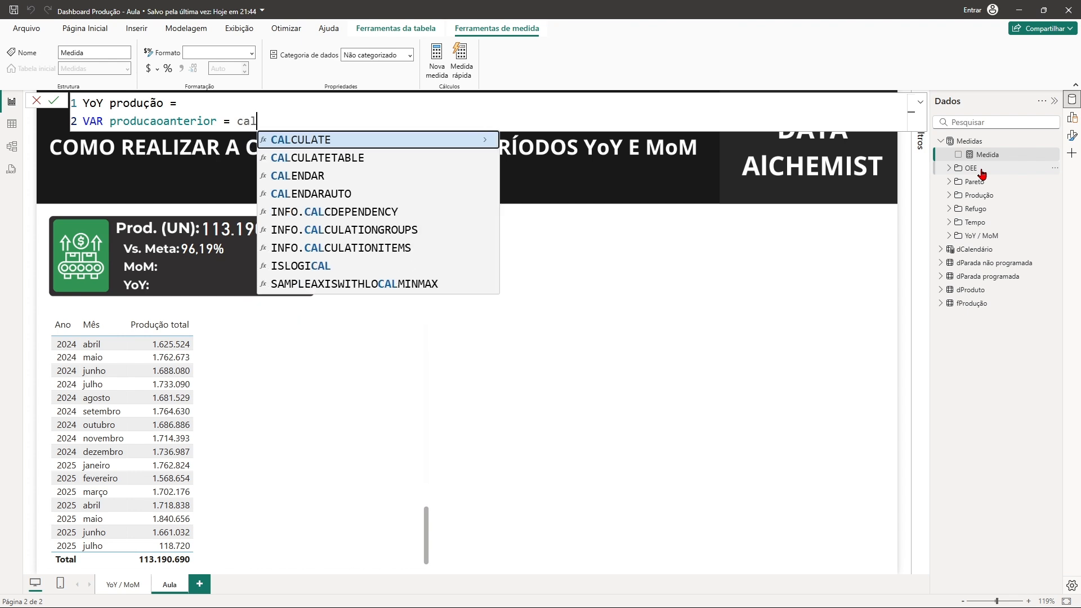
pyautogui.press('Tab')
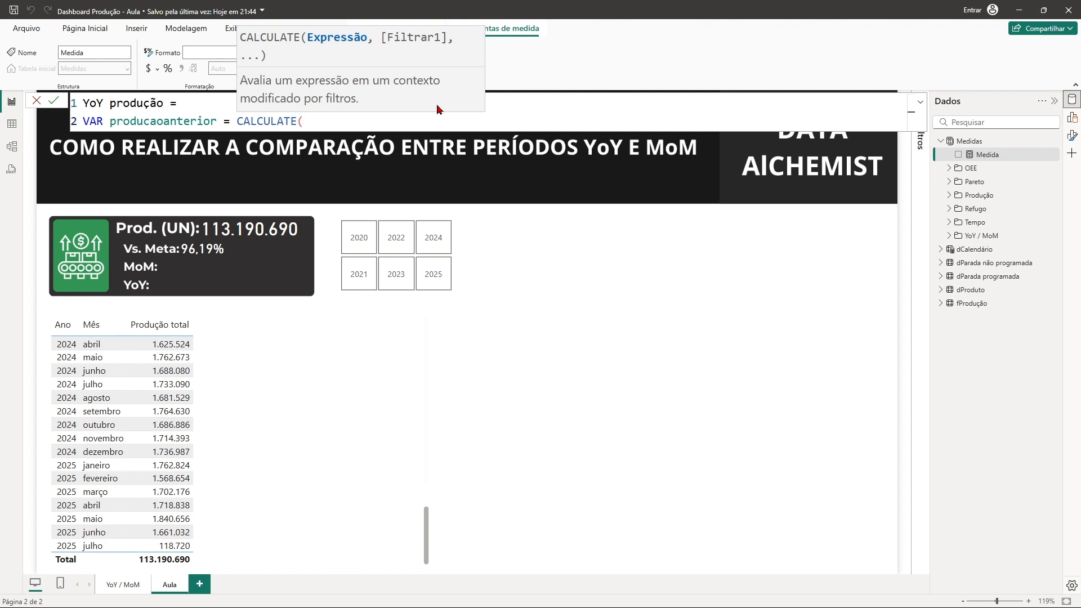
pyautogui.write('sum')
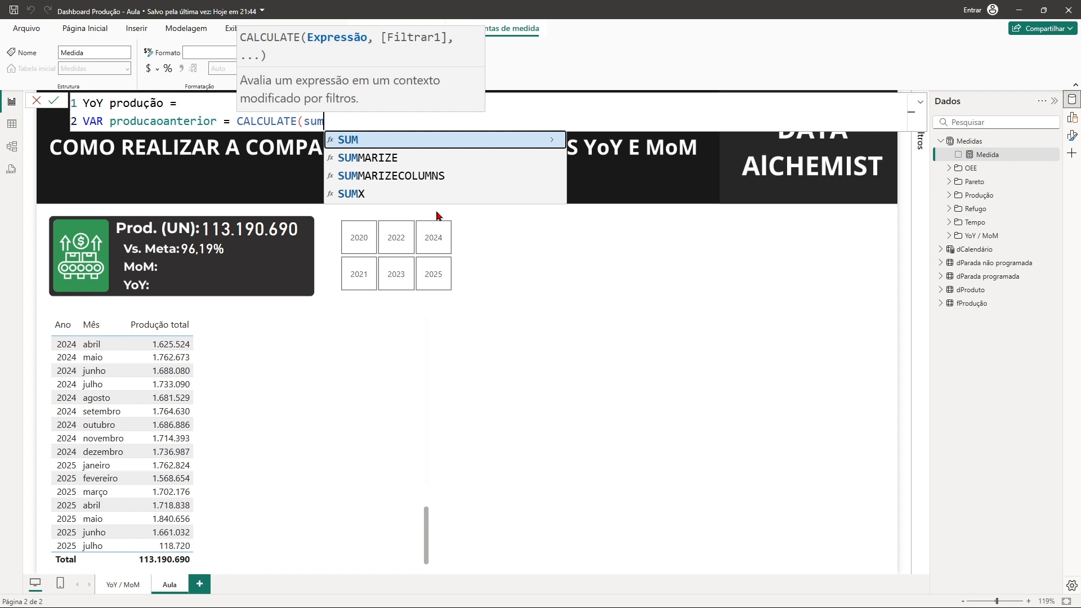
pyautogui.press('Tab')
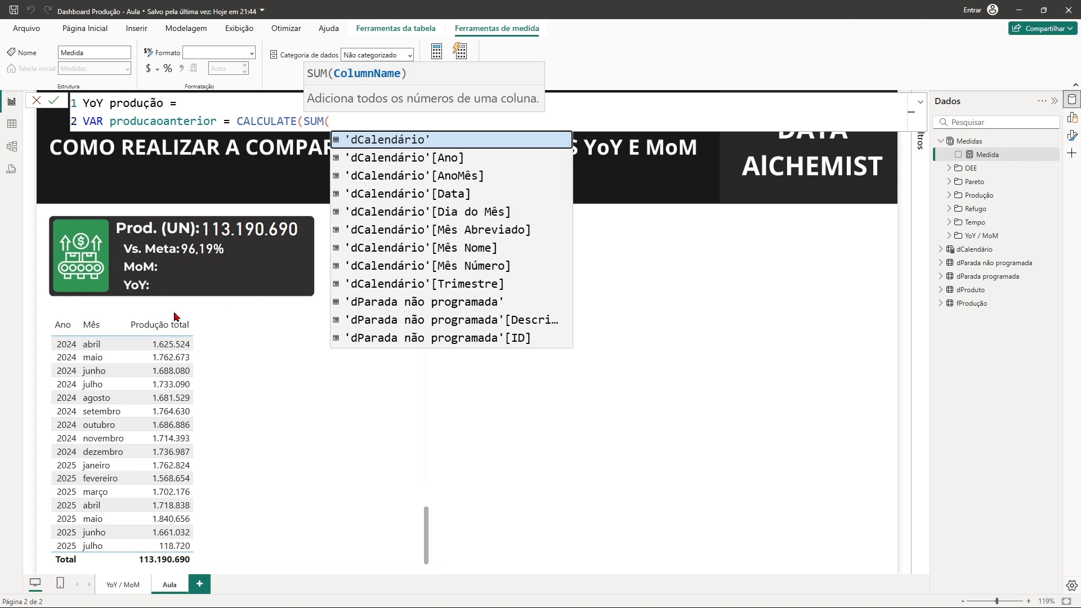
pyautogui.write('prod')
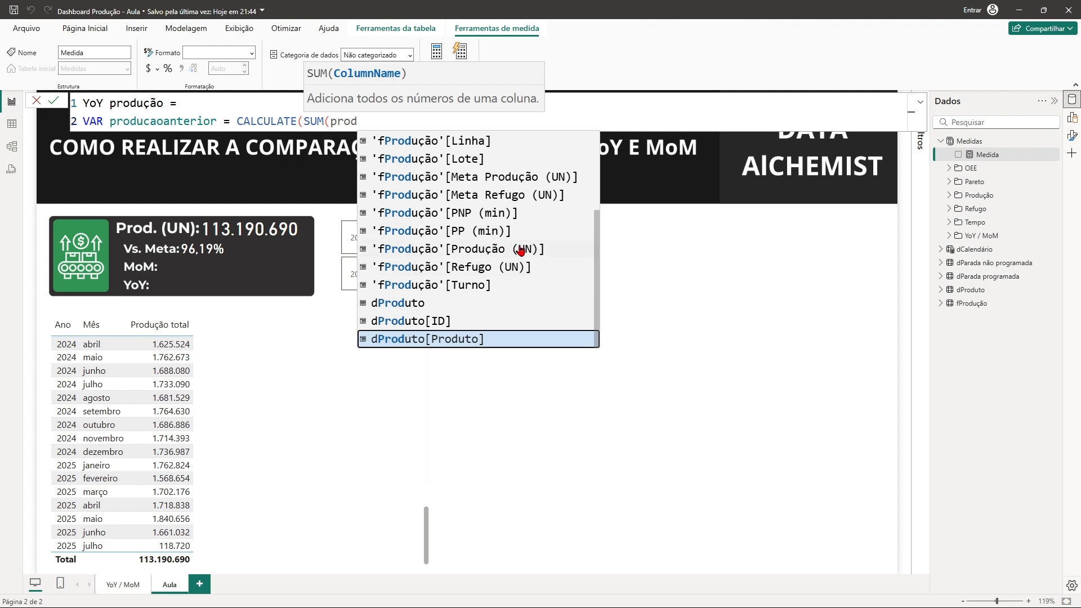
pyautogui.click(487, 251)
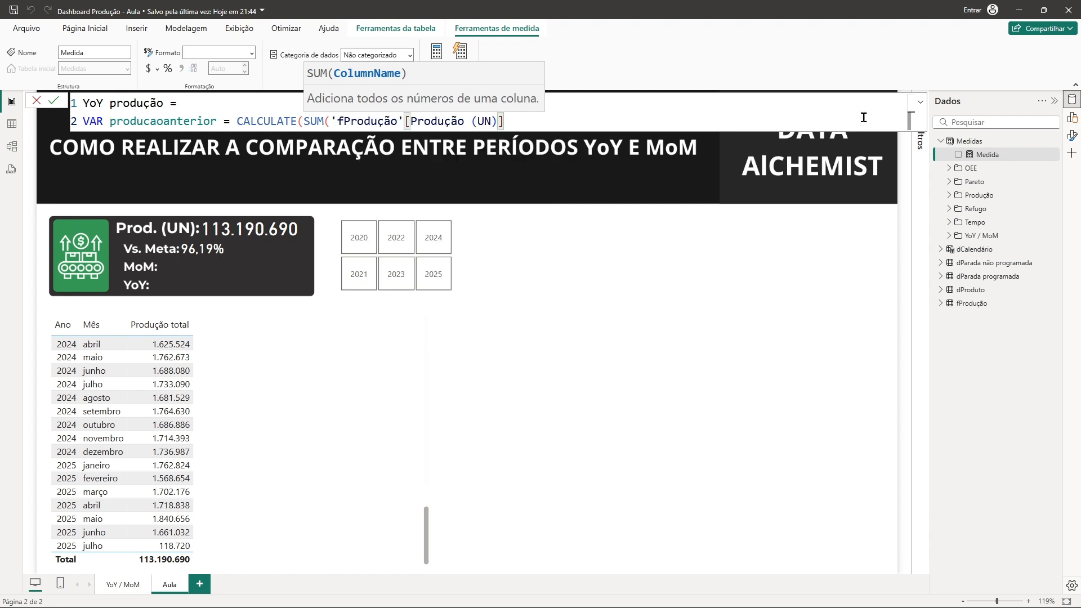
pyautogui.write(')')
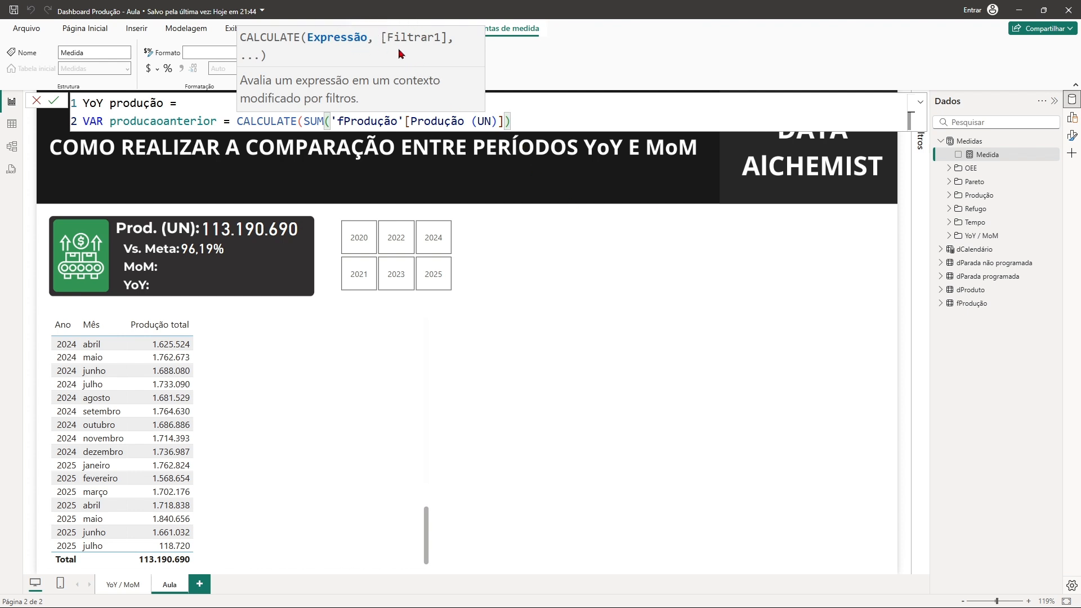
# Step: Add a DATEADD function as the filter argument of the CALCULATE in the producaoanterior variable
pyautogui.write(',')
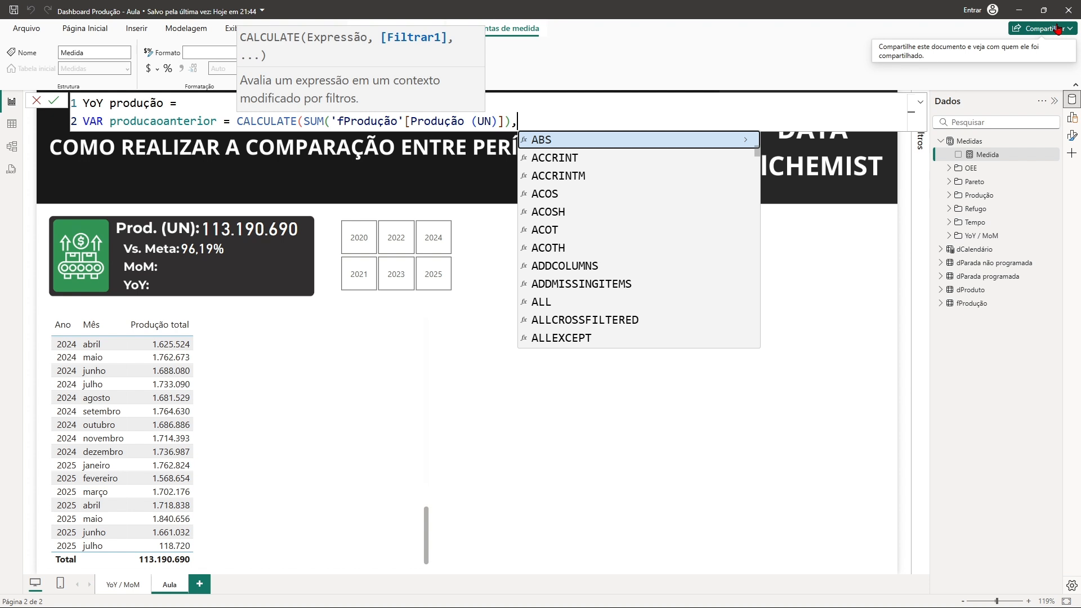
pyautogui.write('data')
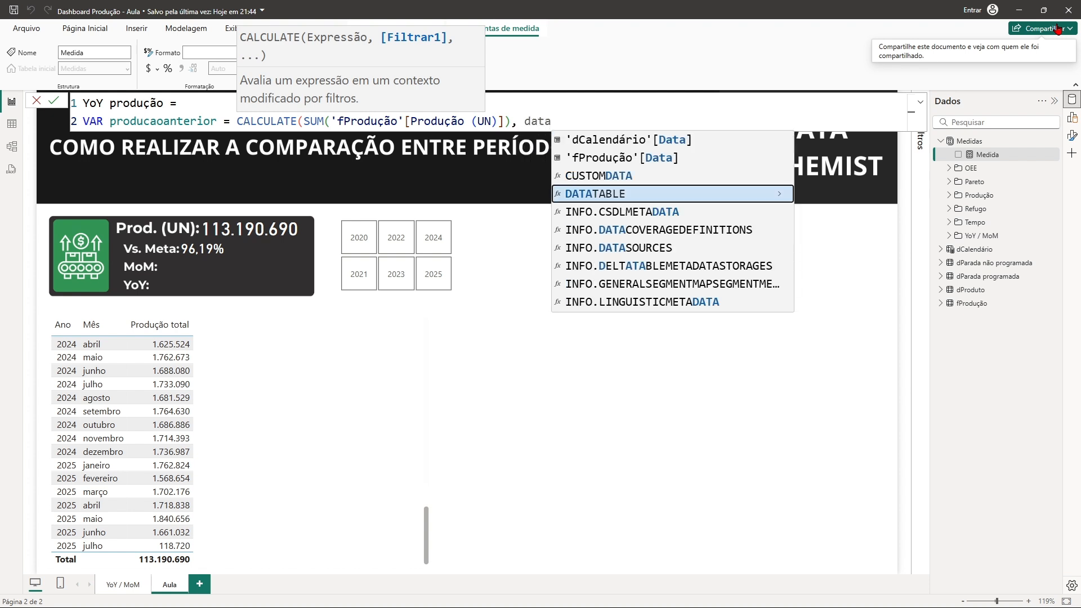
pyautogui.write('dd')
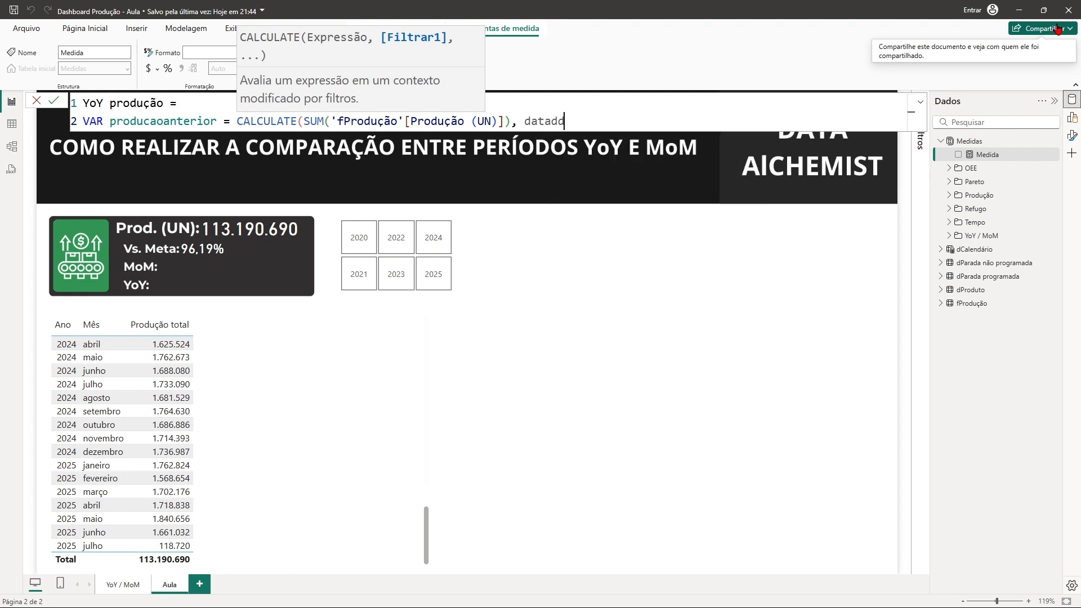
pyautogui.press('BackSpace')
pyautogui.press('BackSpace')
pyautogui.write('e')
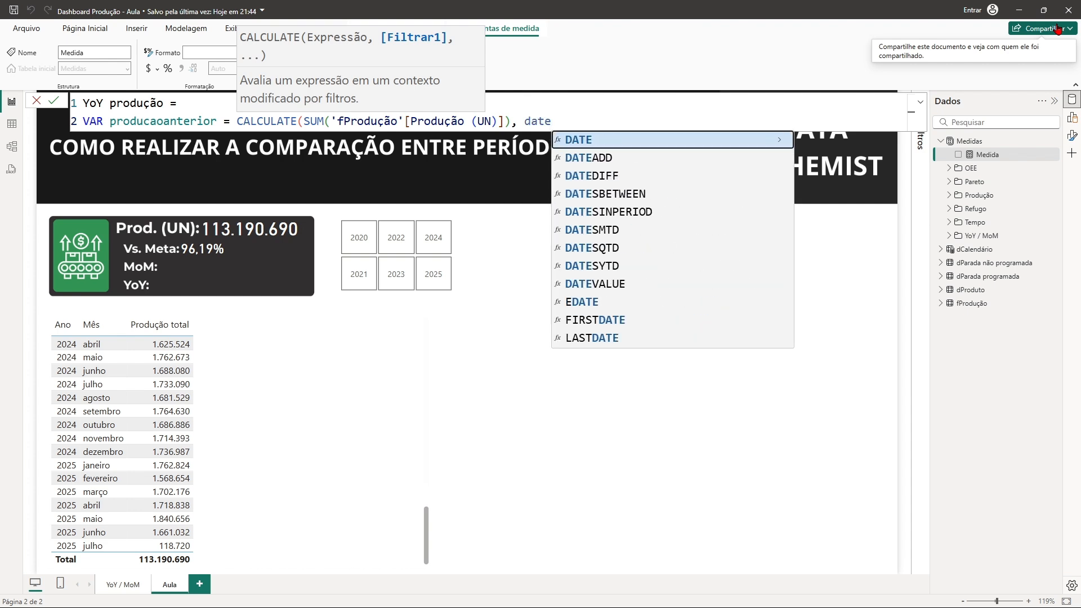
pyautogui.write('ad')
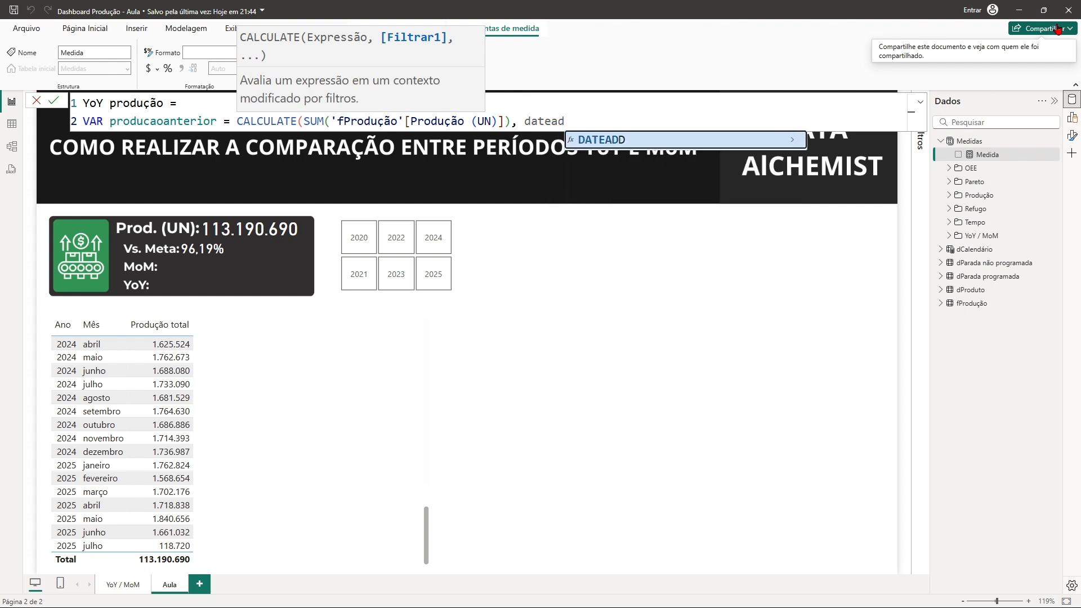
pyautogui.write('d')
pyautogui.press('Tab')
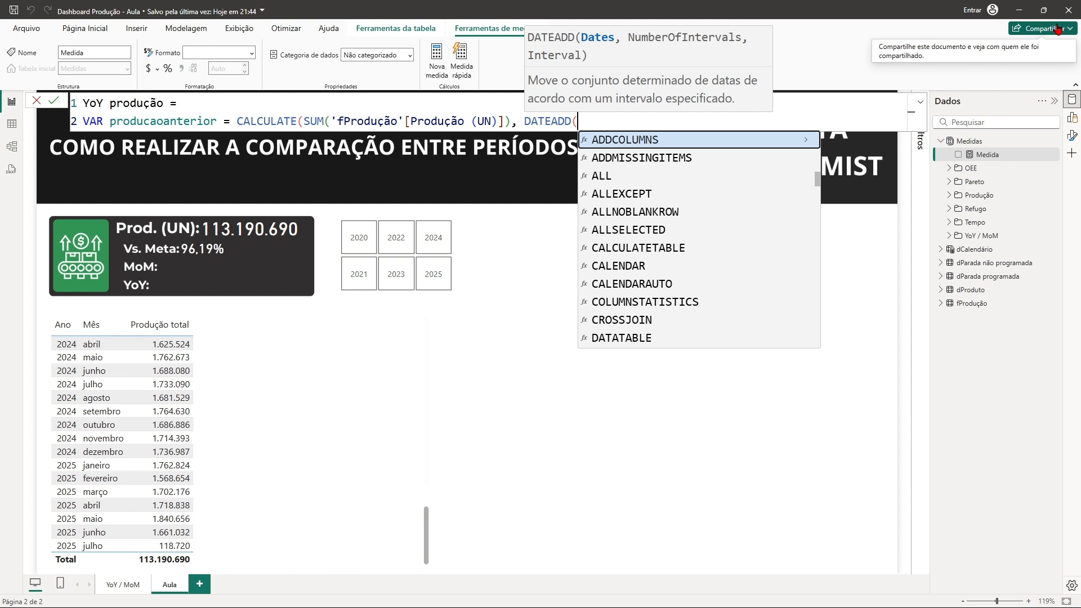
# Step: Complete the DATEADD with 'dCalendário'[Data], -1 and YEAR as its arguments, and close the CALCULATE
pyautogui.write('dca')
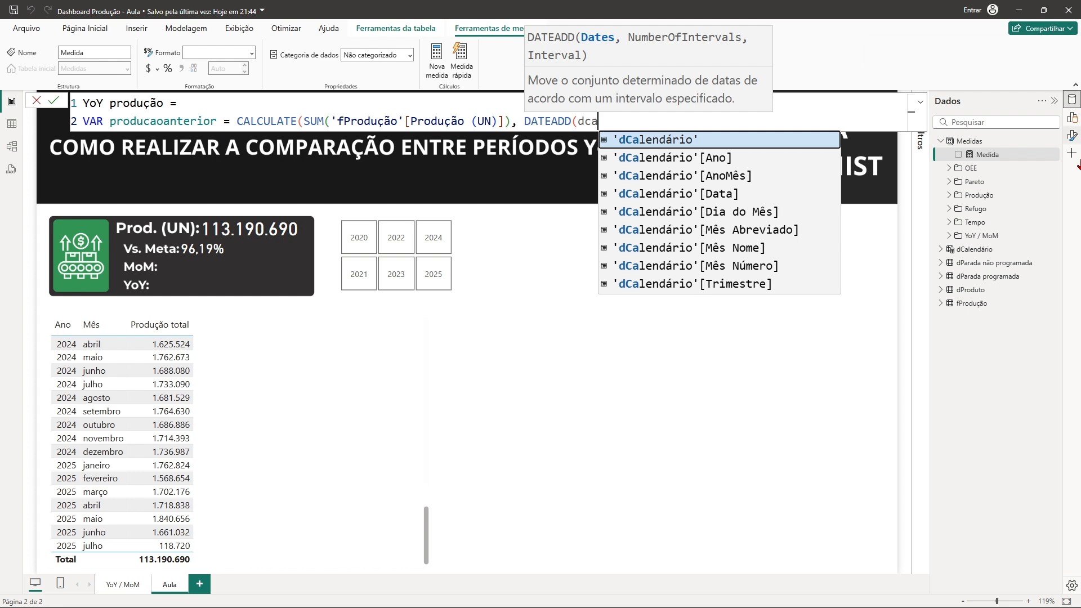
pyautogui.click(701, 194)
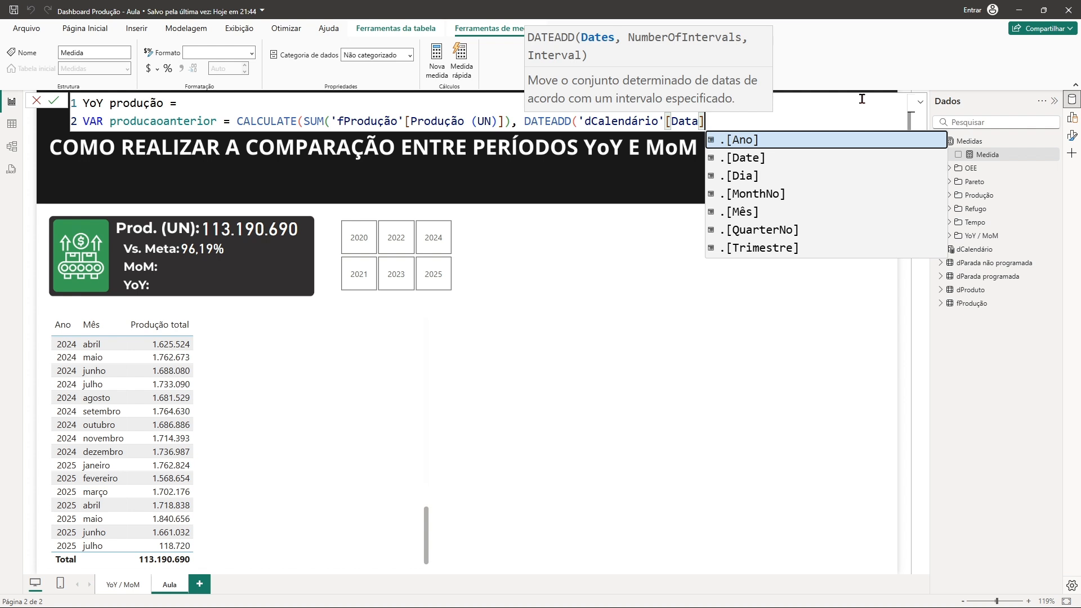
pyautogui.write('],')
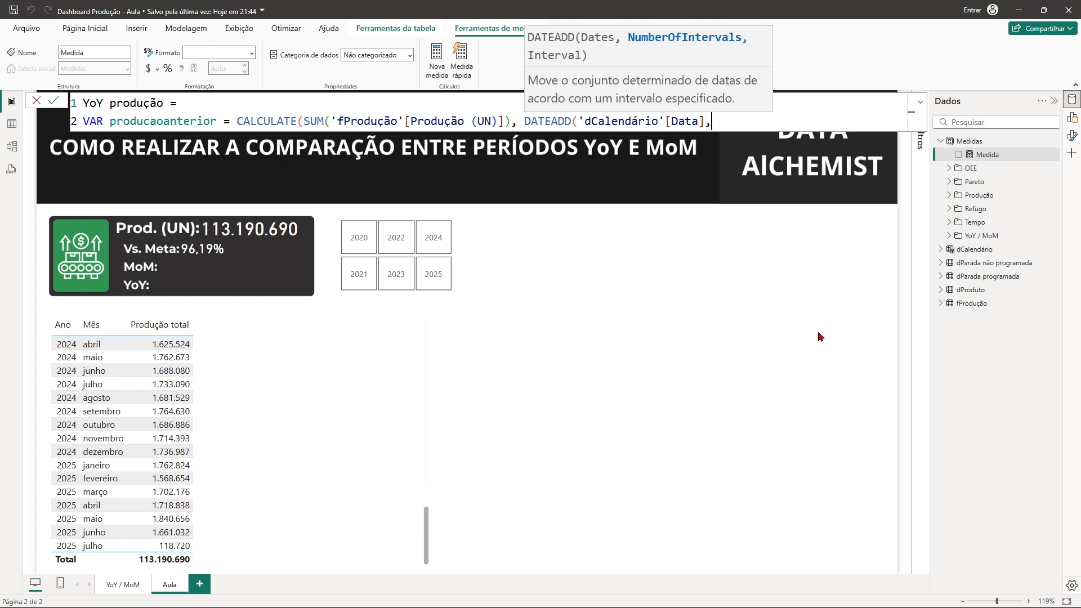
pyautogui.write('-1,')
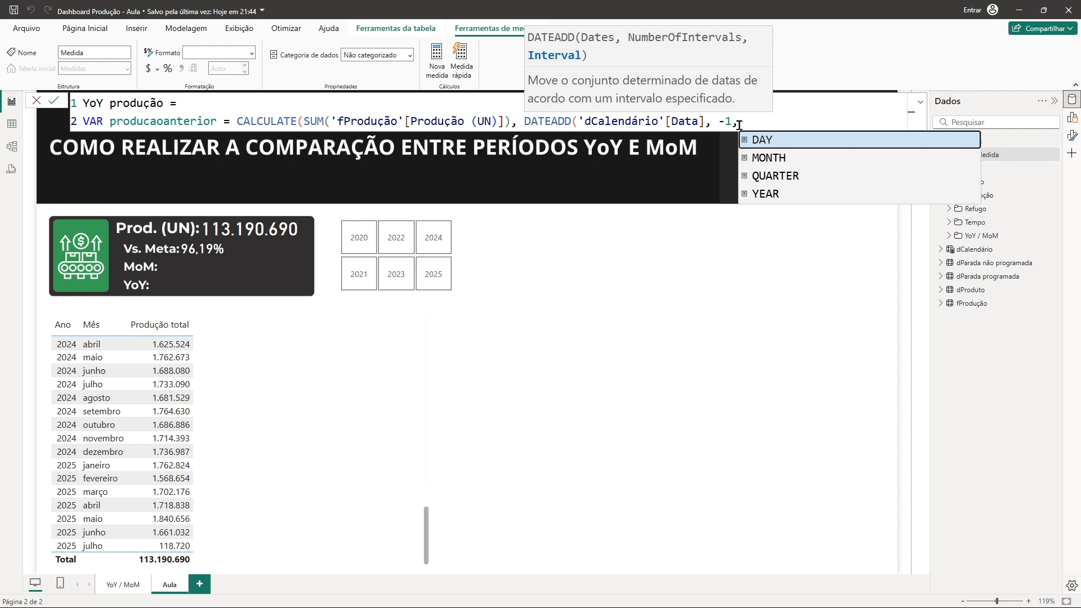
pyautogui.click(766, 195)
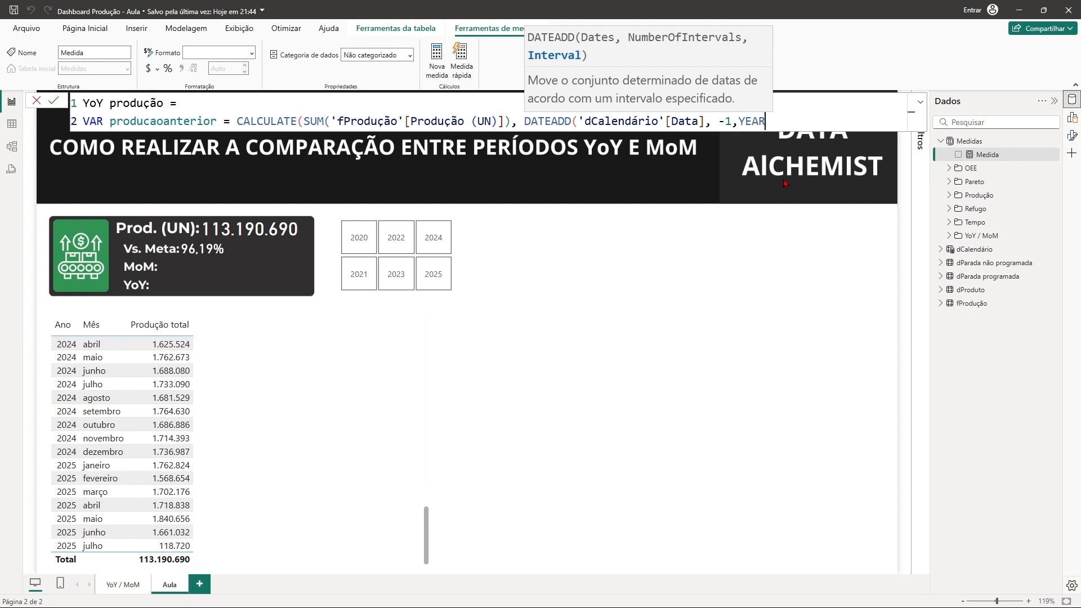
pyautogui.write(')')
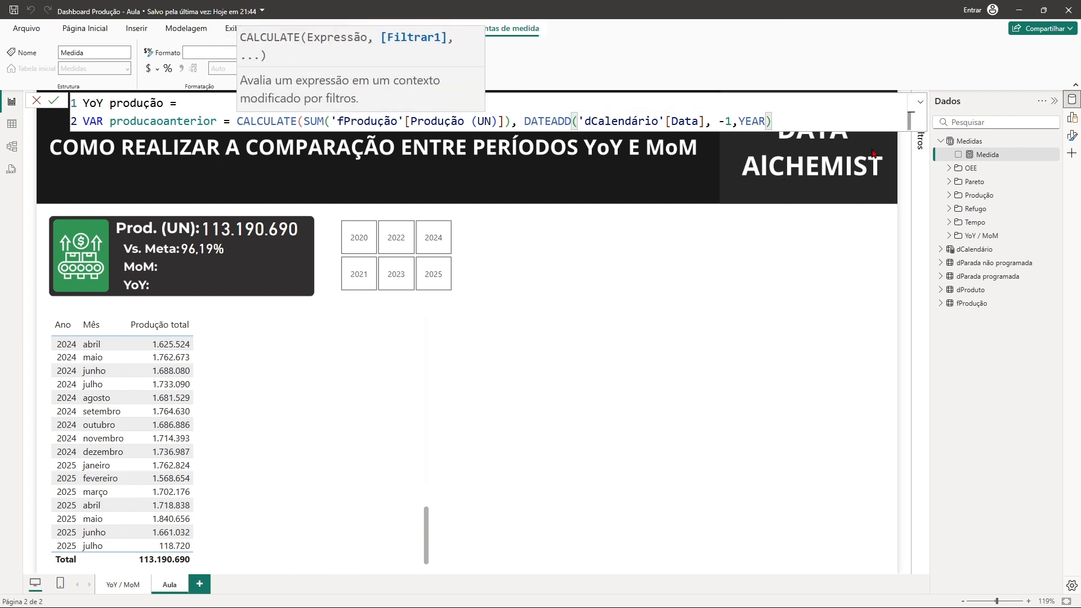
pyautogui.write(')')
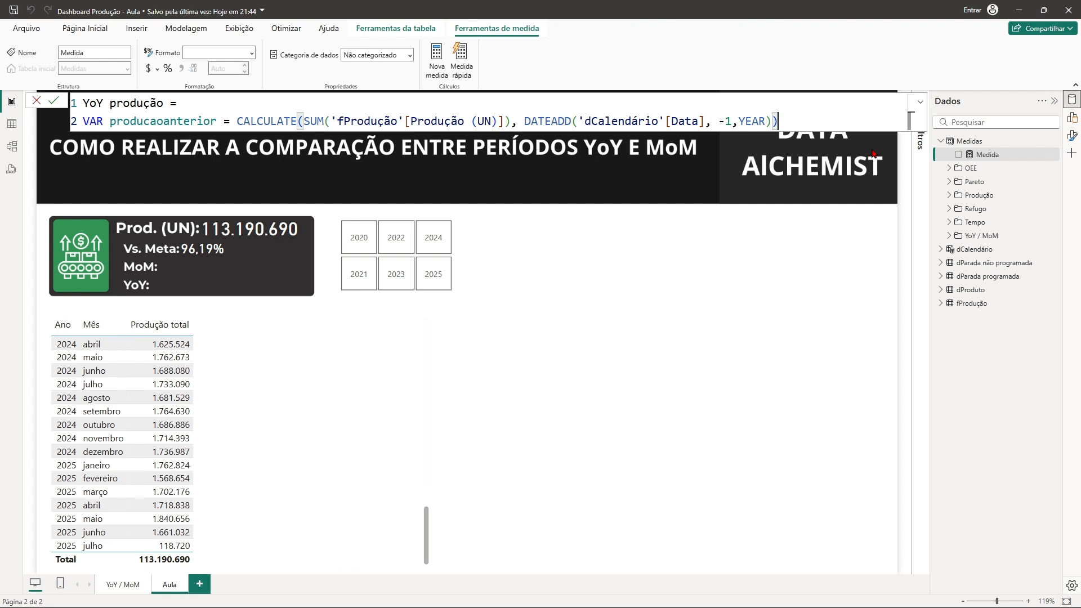
# Step: Return producaoanterior on a third line of the formula and commit the YoY produção measure
pyautogui.hotkey('shift', 'Return')
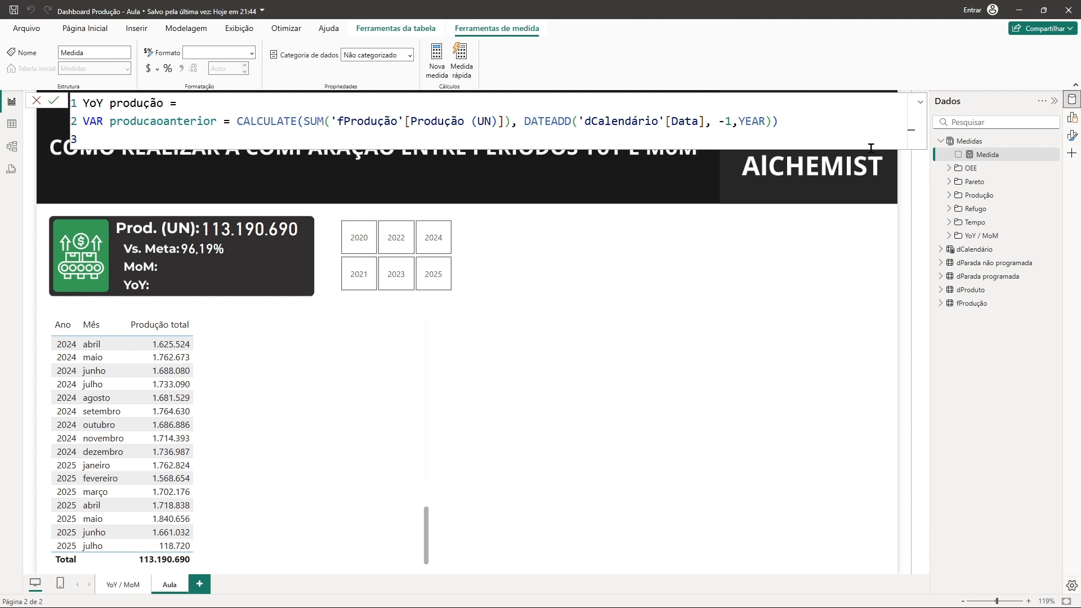
pyautogui.write('R')
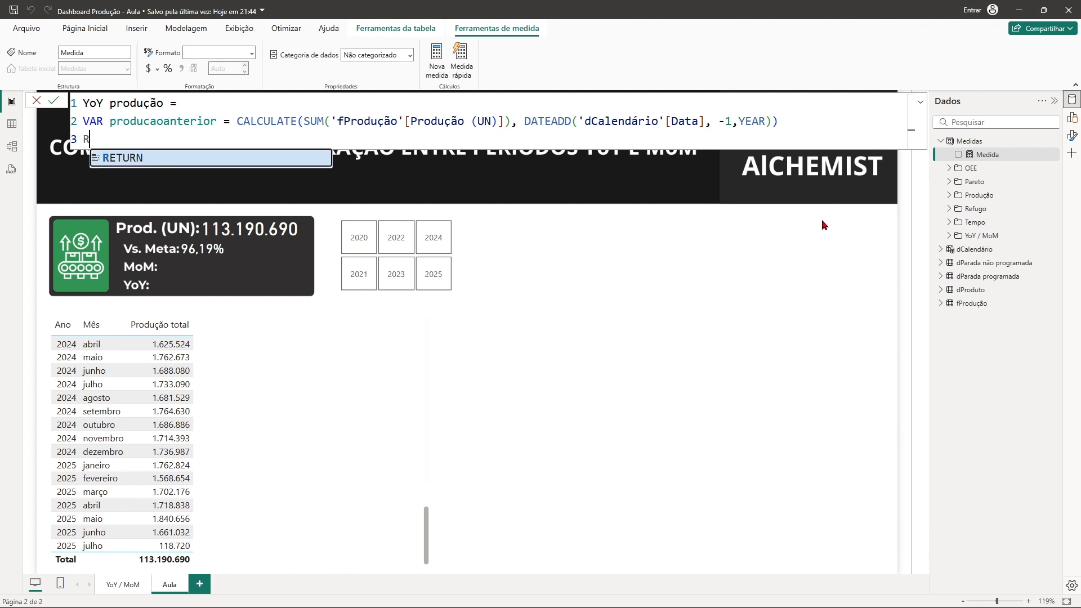
pyautogui.click(142, 159)
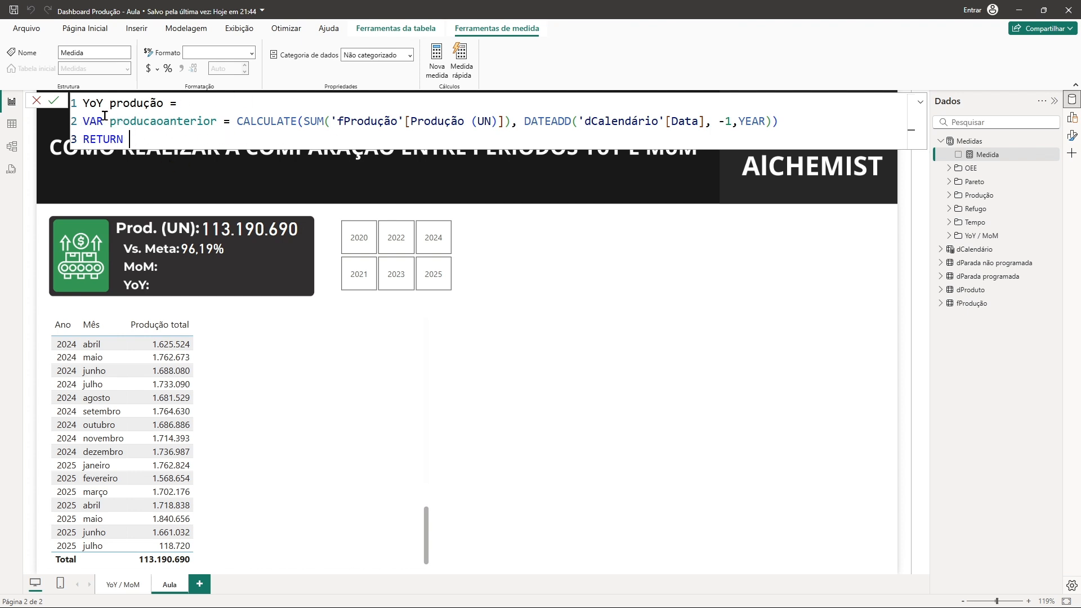
pyautogui.write('prod')
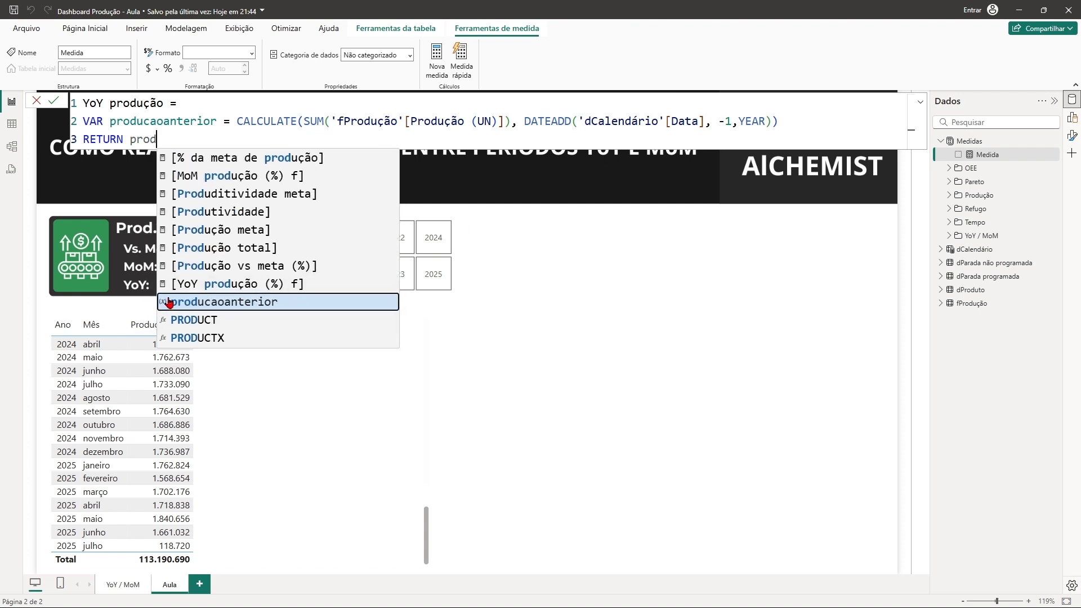
pyautogui.click(246, 304)
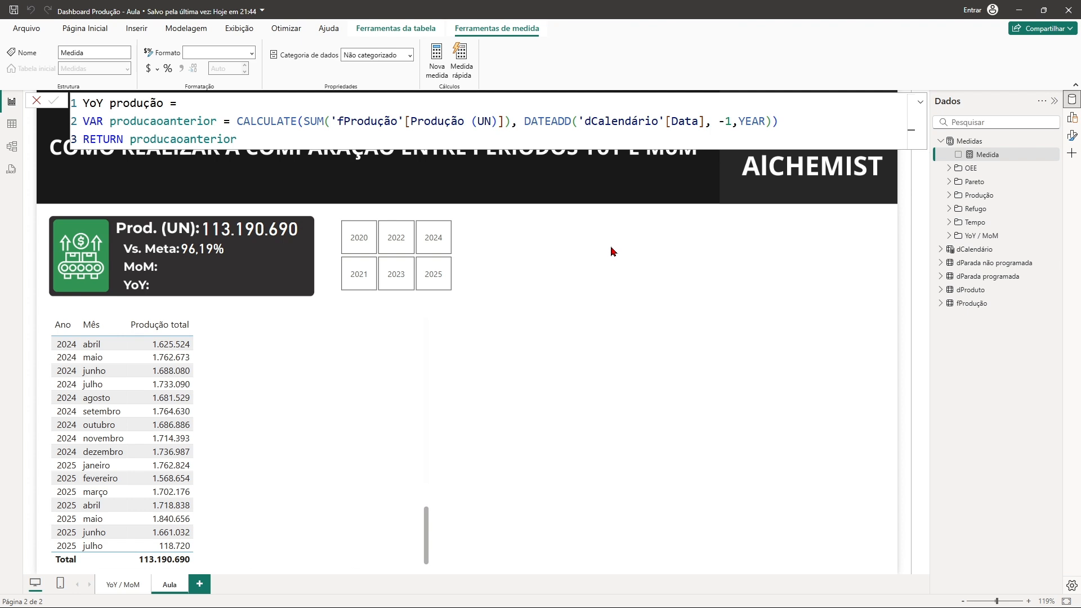
pyautogui.press('Return')
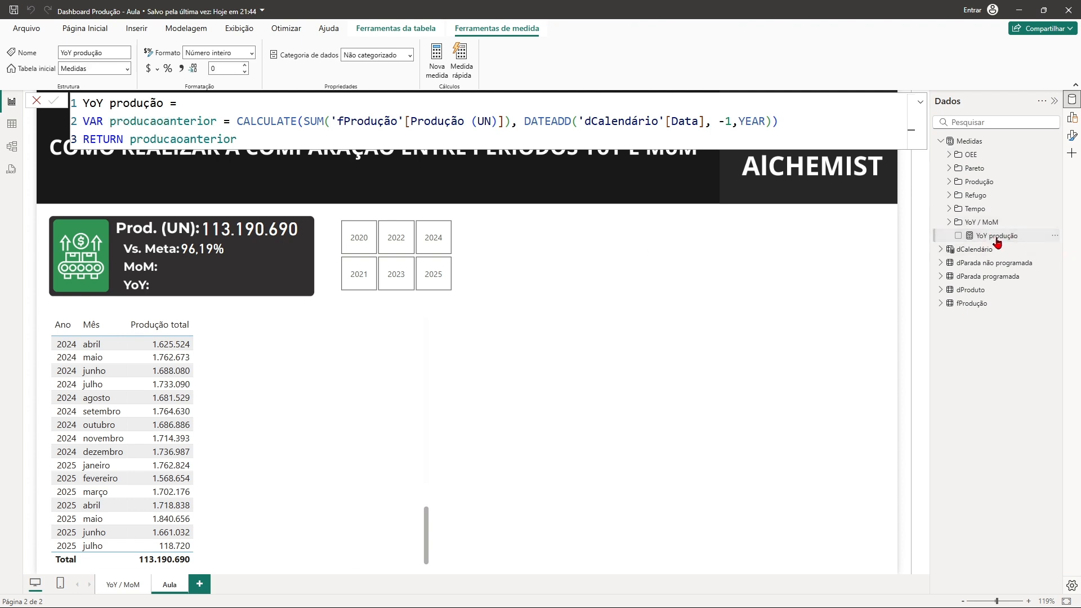
# Step: Add the YoY produção measure to the monthly production table, format it with thousands separators, and review its values back to 2020
pyautogui.moveTo(997, 241); pyautogui.dragTo(288, 386)
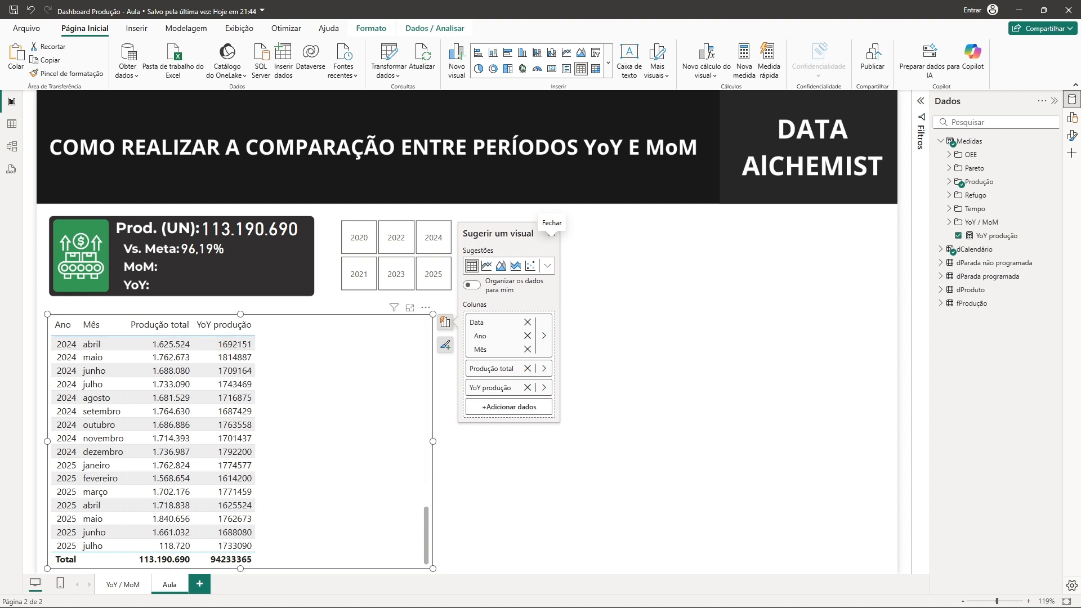
pyautogui.click(1007, 239)
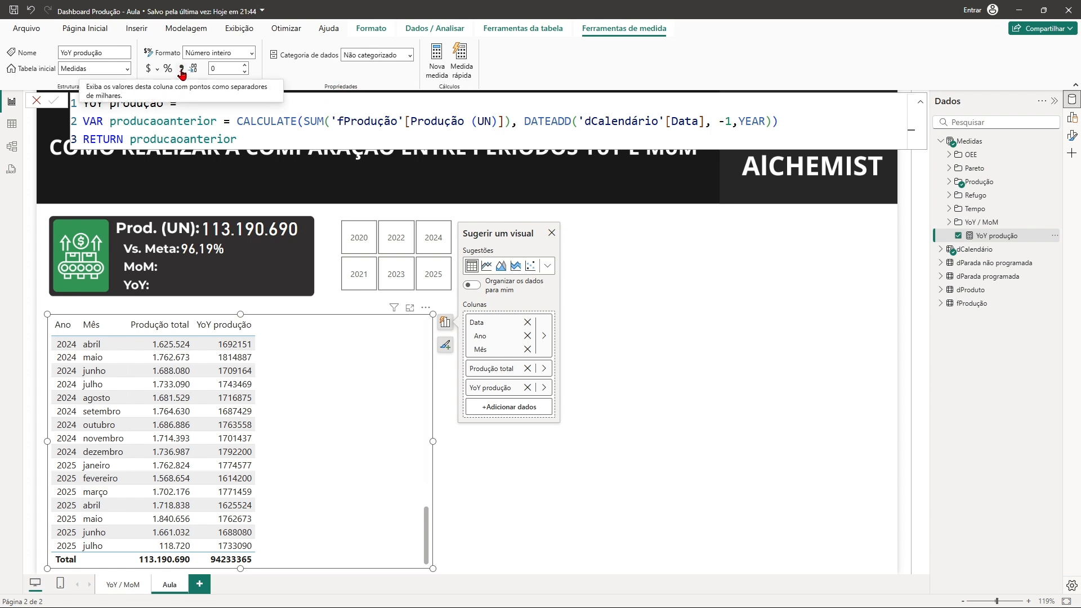
pyautogui.click(181, 72)
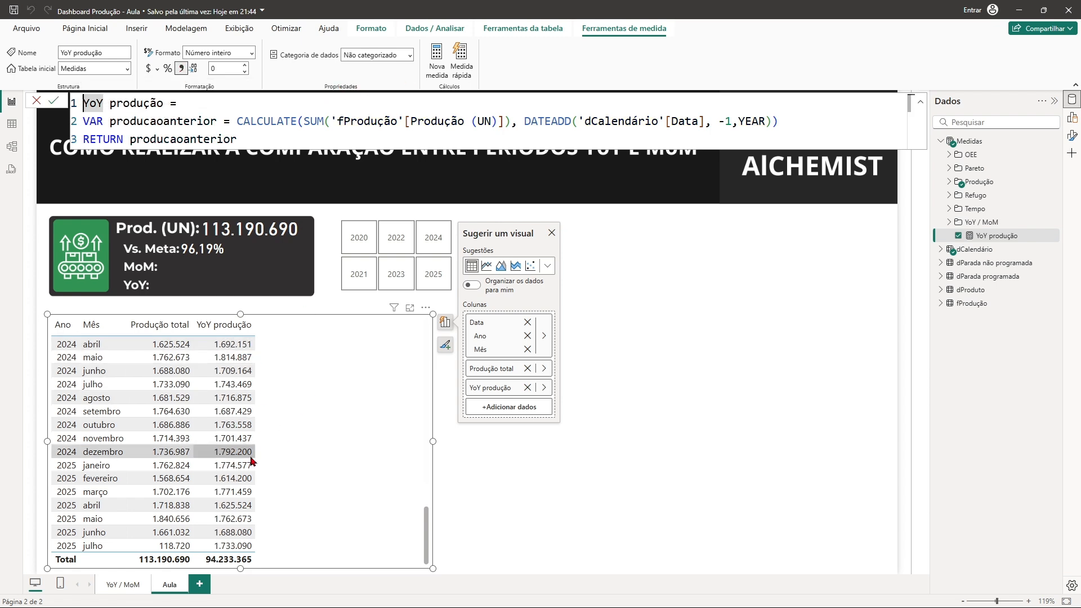
pyautogui.scroll(4, 243, 403)
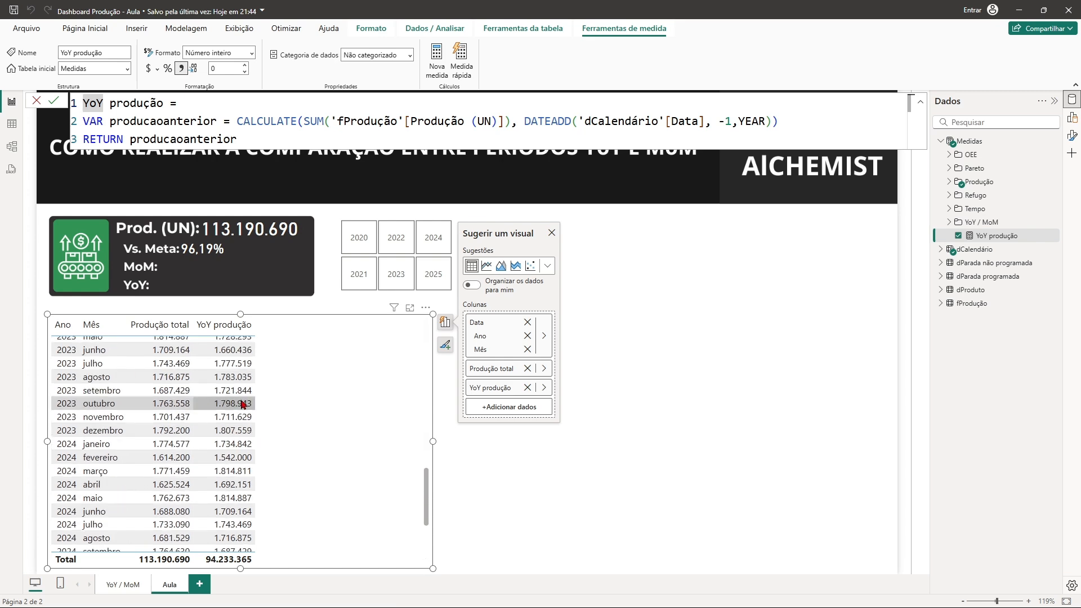
pyautogui.scroll(12, 242, 401)
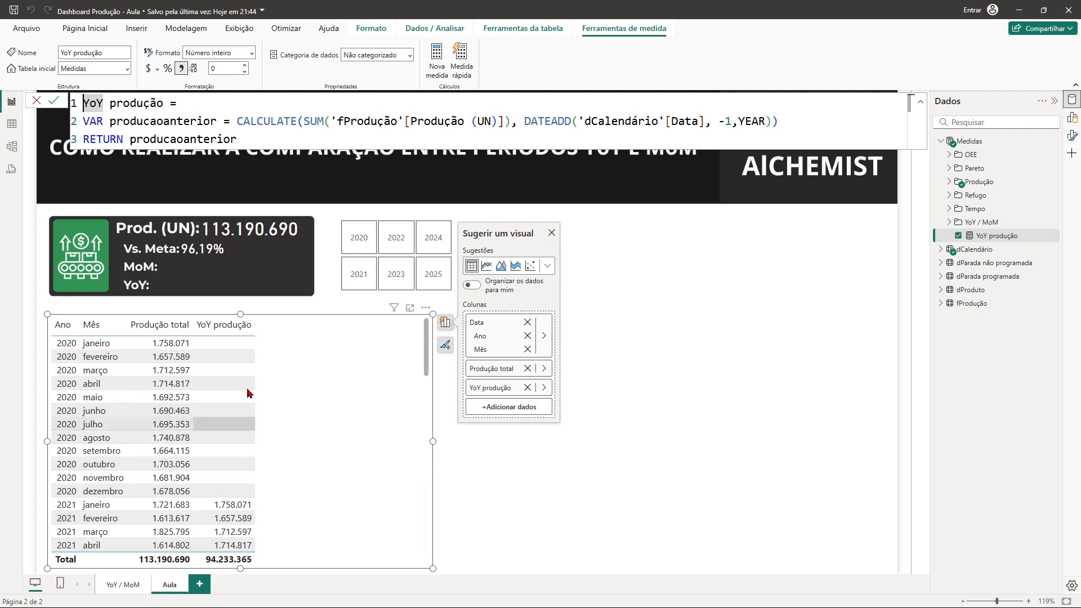
pyautogui.scroll(-2, 246, 389)
pyautogui.scroll(2, 259, 447)
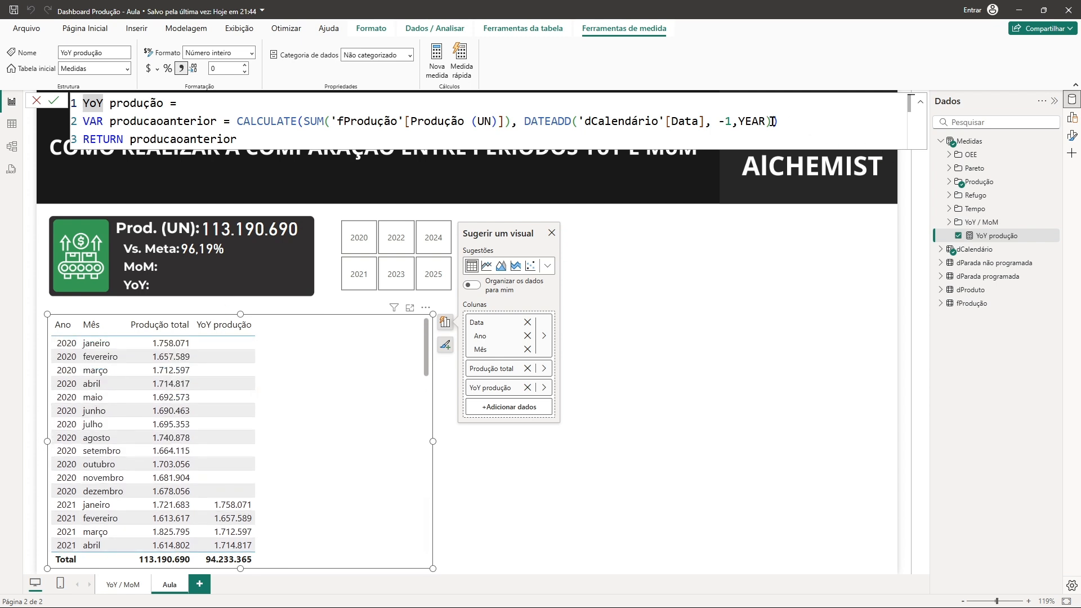
# Step: Change the DATEADD interval in the YoY produção measure from YEAR to MONTH and commit the formula
pyautogui.click(737, 121)
pyautogui.moveTo(737, 120); pyautogui.dragTo(765, 121)
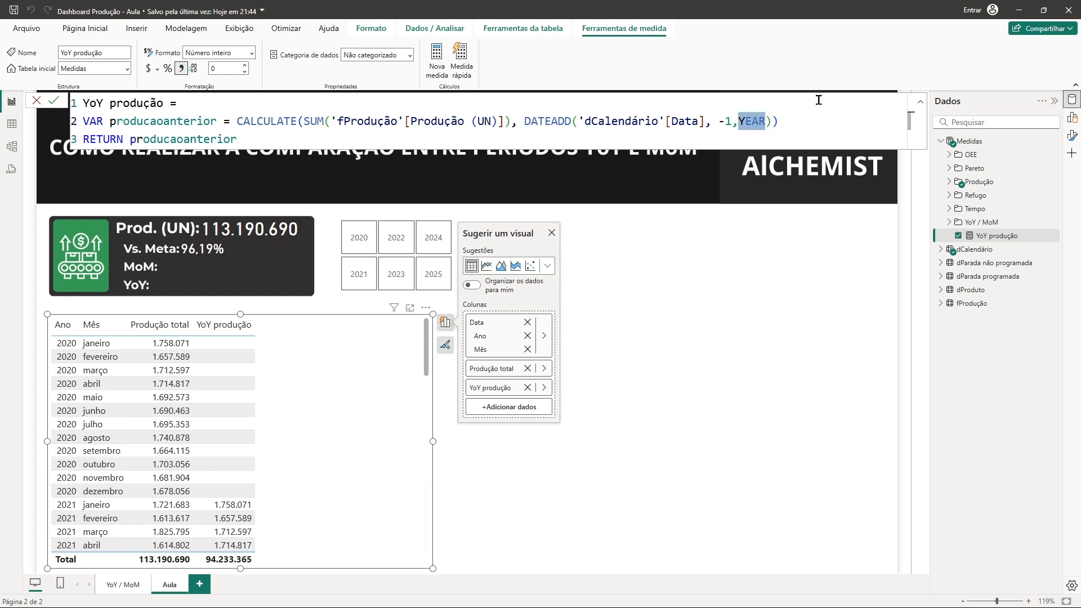
pyautogui.write('m')
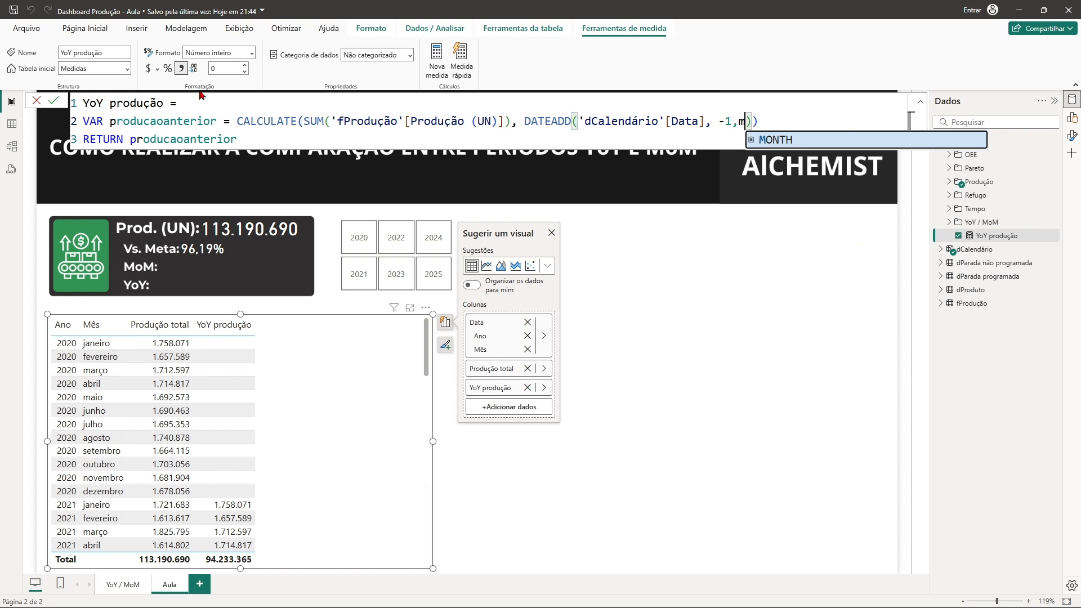
pyautogui.click(791, 146)
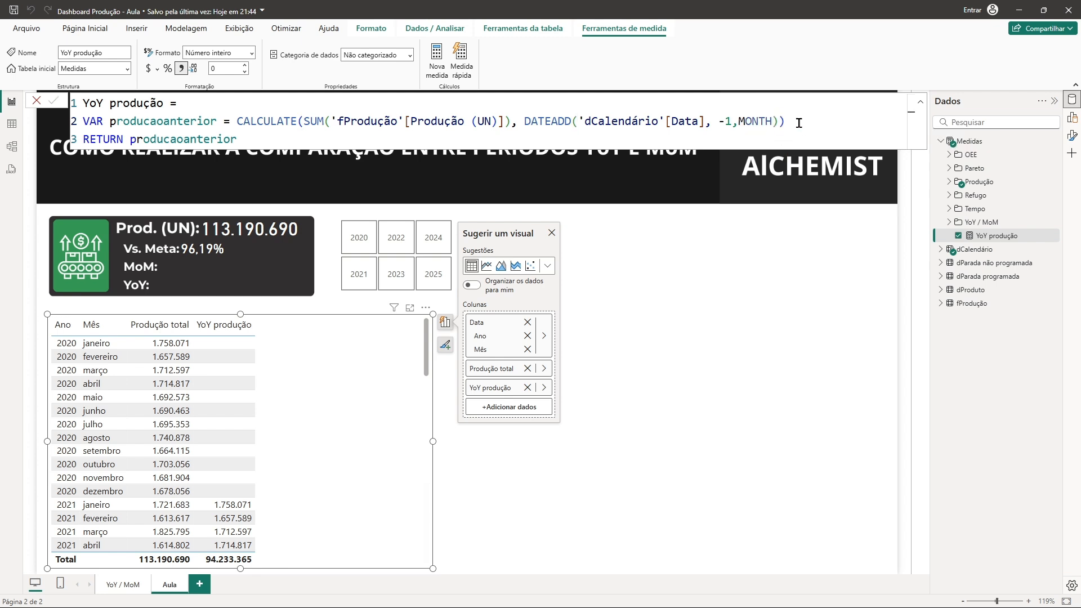
pyautogui.press('Return')
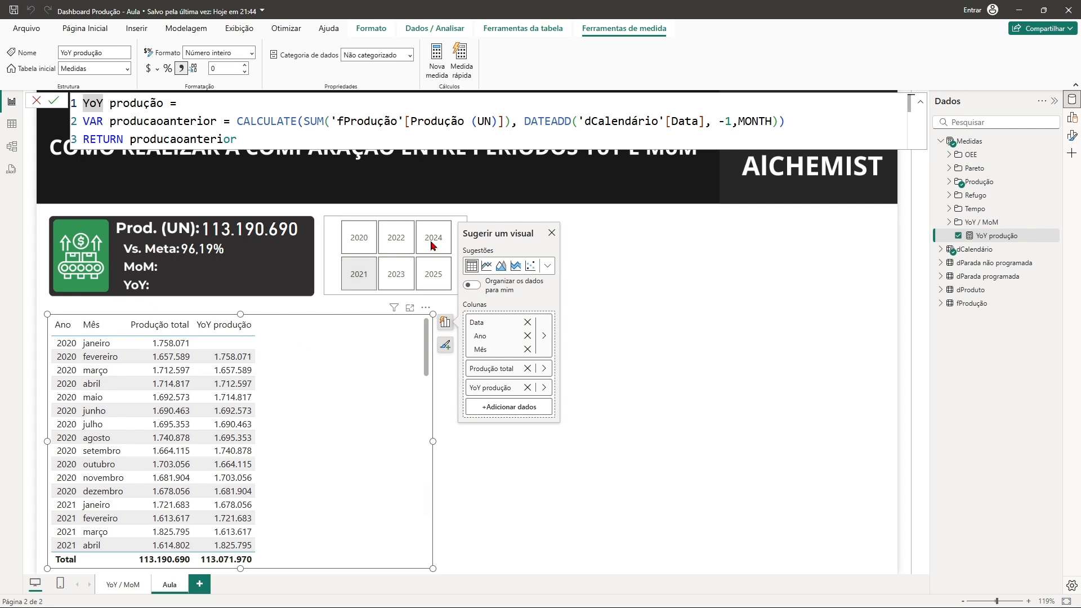
# Step: Add a variable YoY on a new line before RETURN in the YoY produção formula, starting it with the DIVIDE function
pyautogui.click(788, 121)
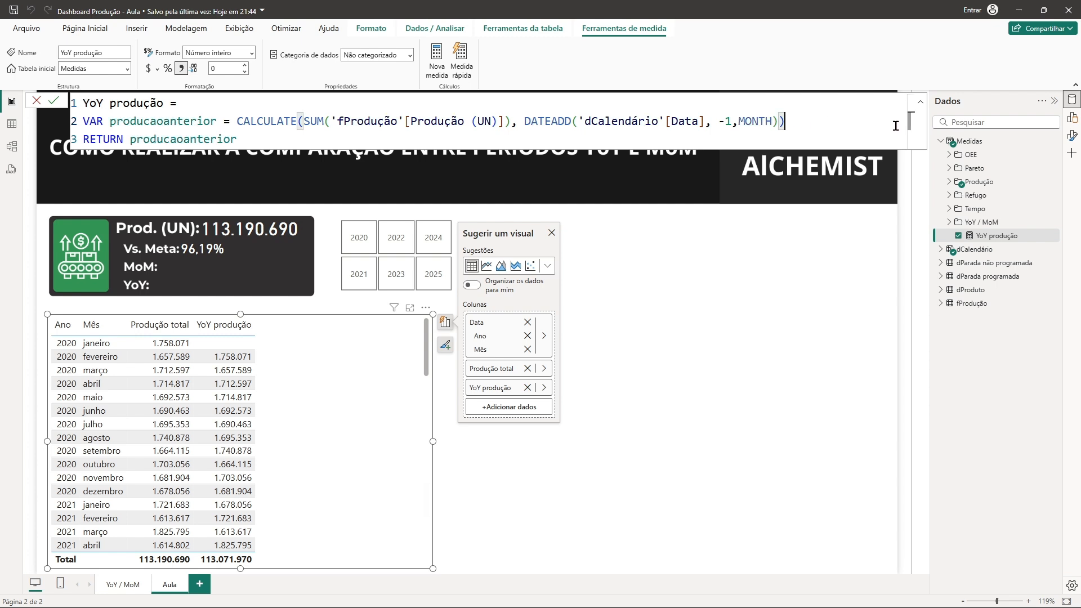
pyautogui.hotkey('shift', 'Return')
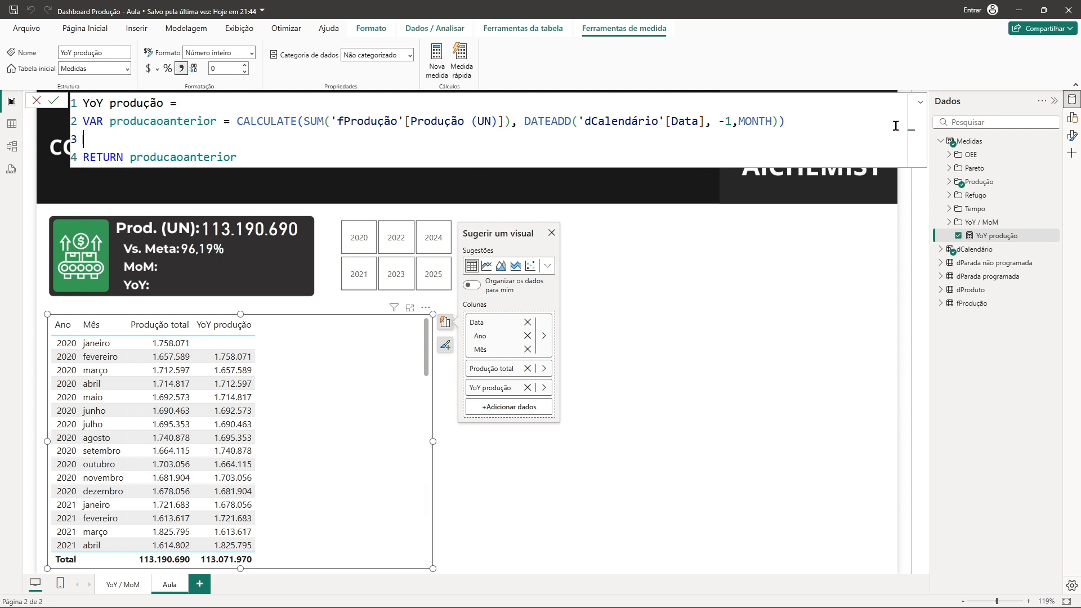
pyautogui.write('VA')
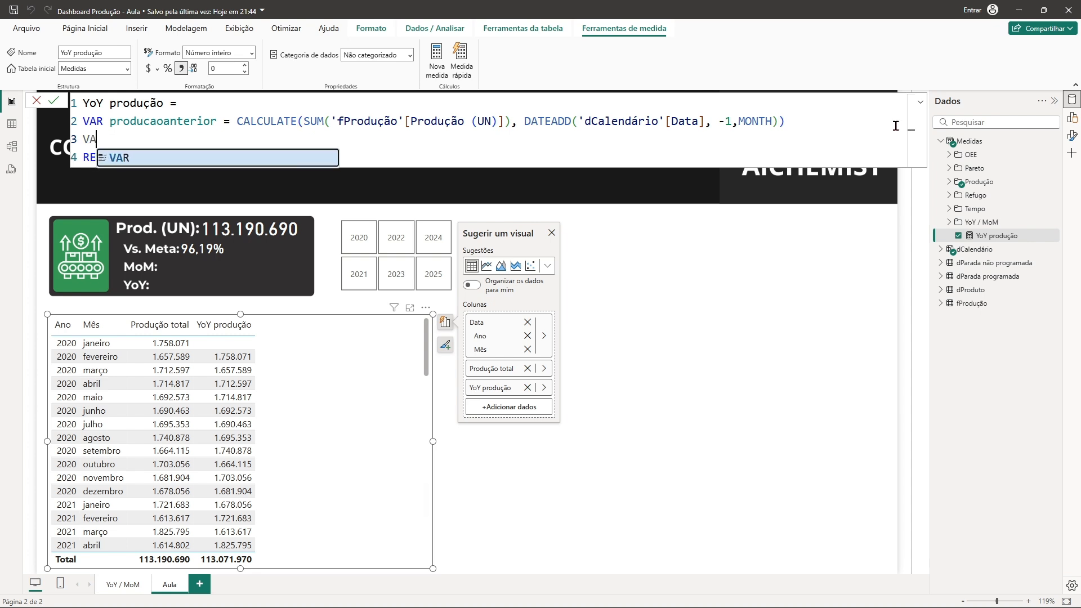
pyautogui.write('R ')
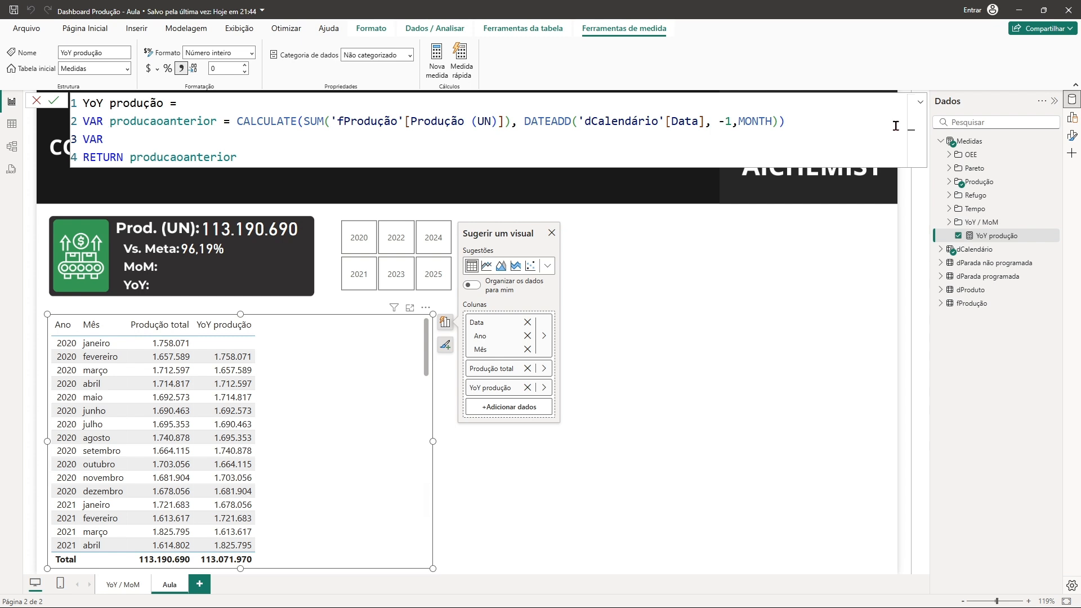
pyautogui.write('YoY')
pyautogui.write('= div')
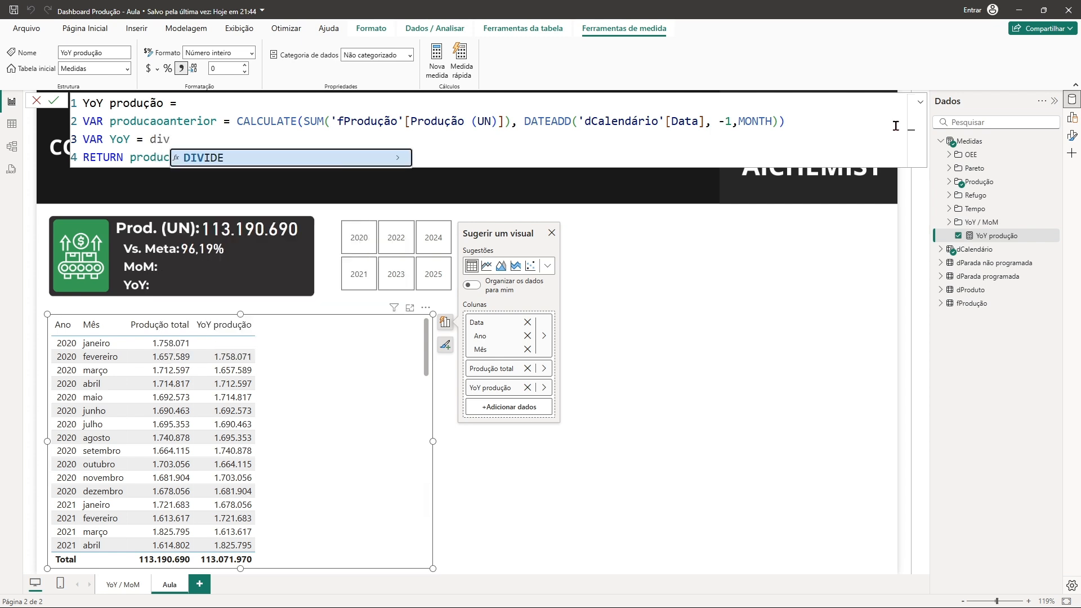
pyautogui.click(254, 158)
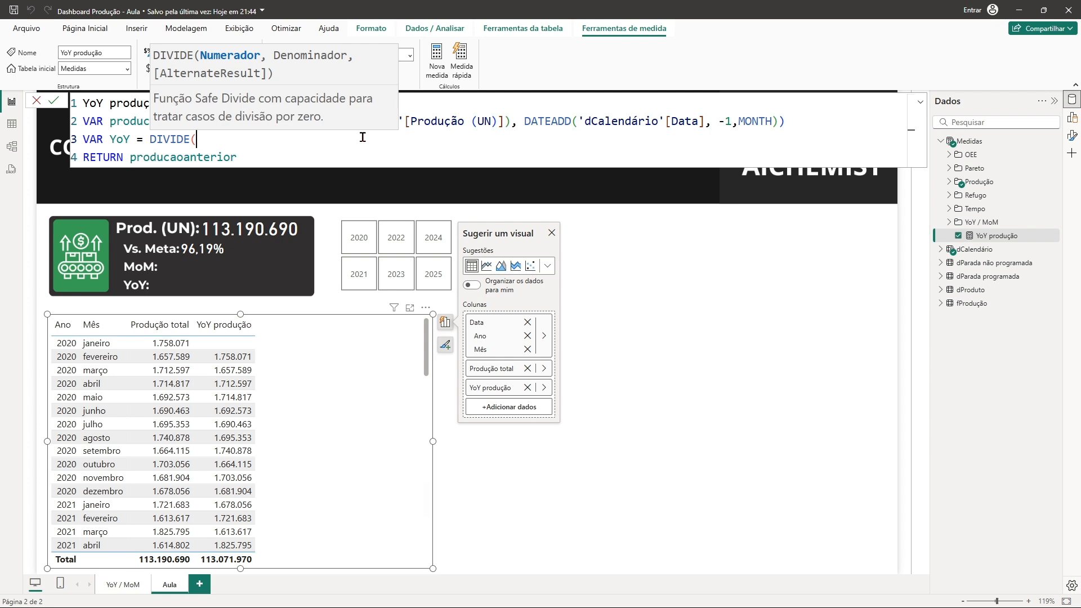
# Step: Enter SUM('fProdução'[Produção (UN)]) - producaoanterior as the numerator of the DIVIDE
pyautogui.write('SU')
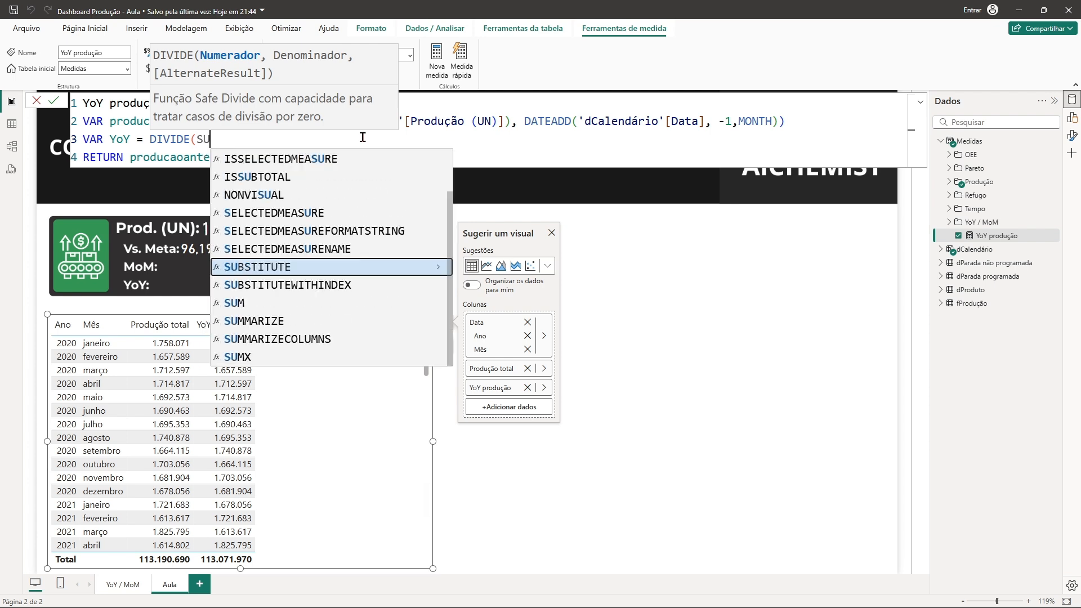
pyautogui.write('M')
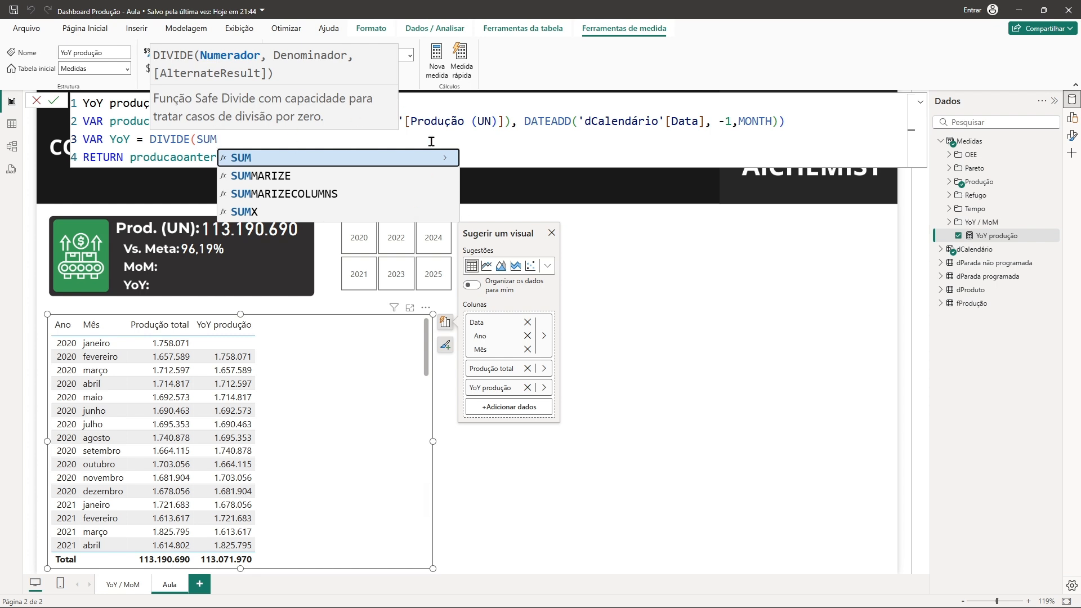
pyautogui.click(329, 156)
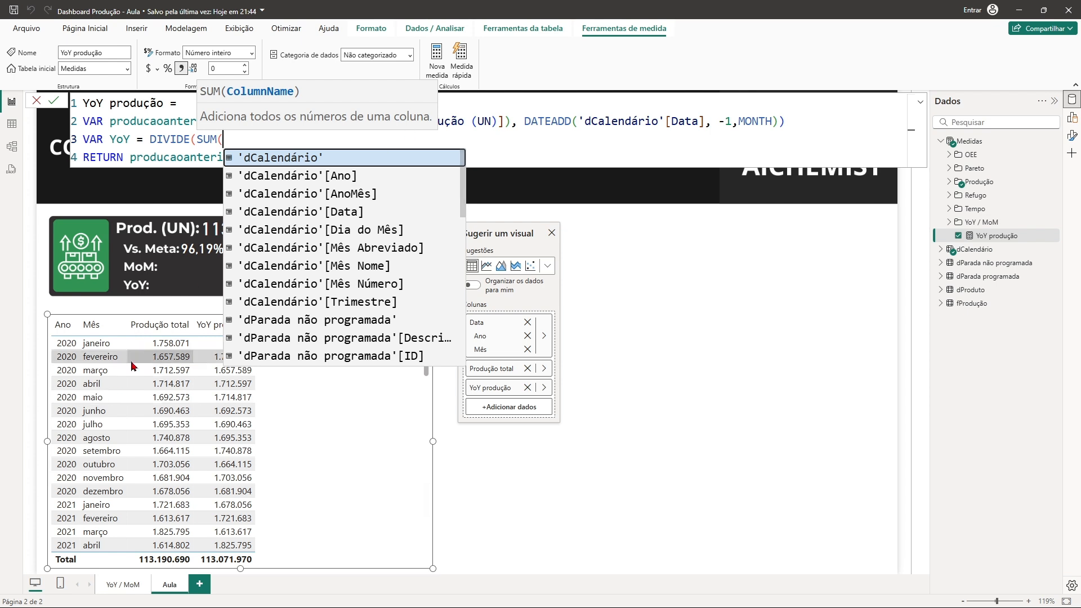
pyautogui.write('prod')
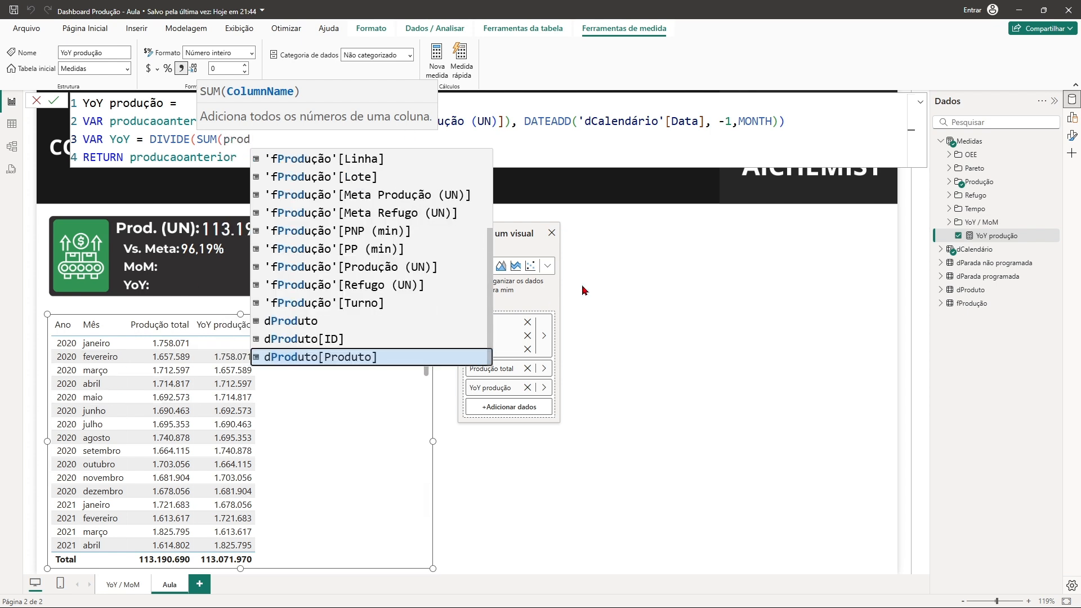
pyautogui.click(382, 267)
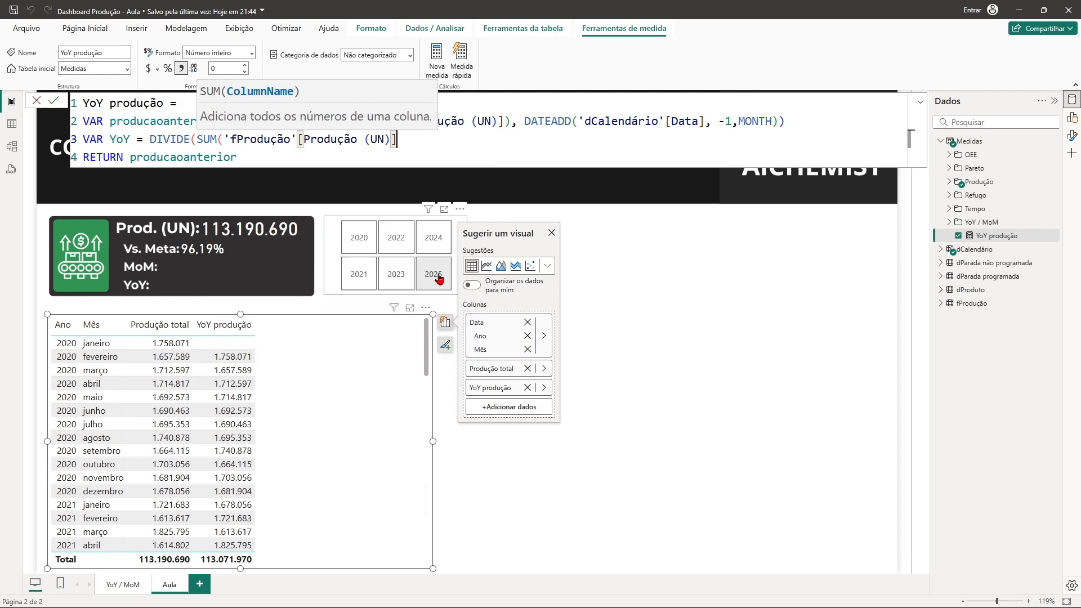
pyautogui.write(') -')
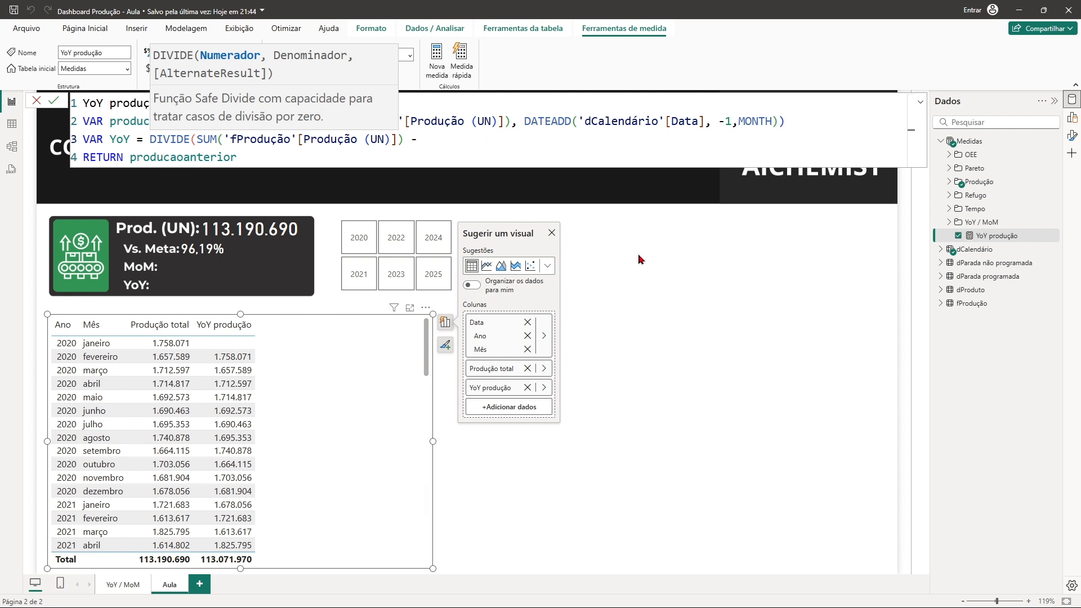
pyautogui.write('prod')
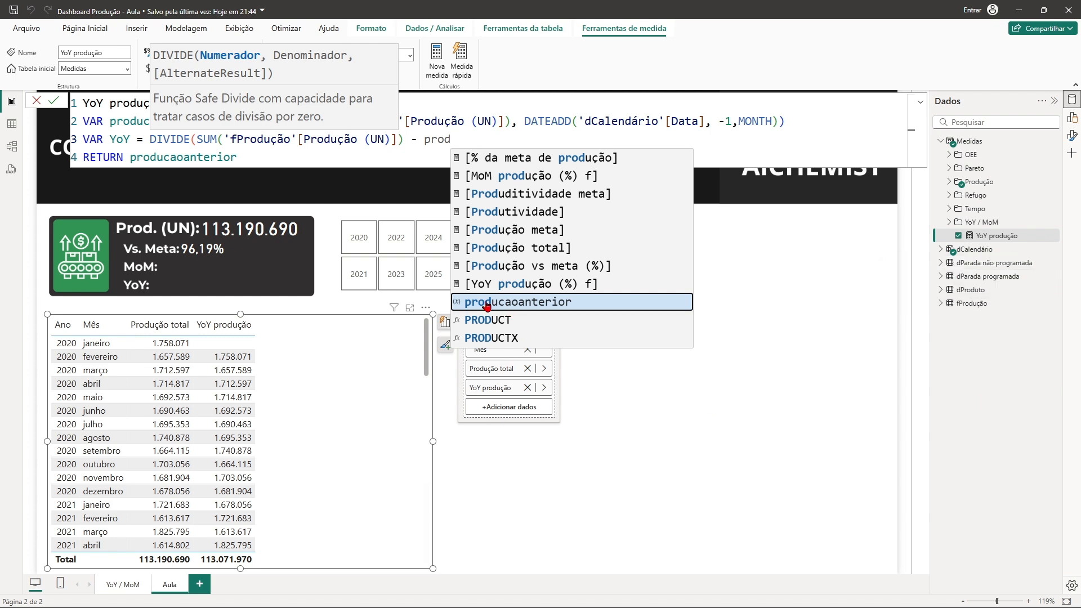
pyautogui.click(568, 306)
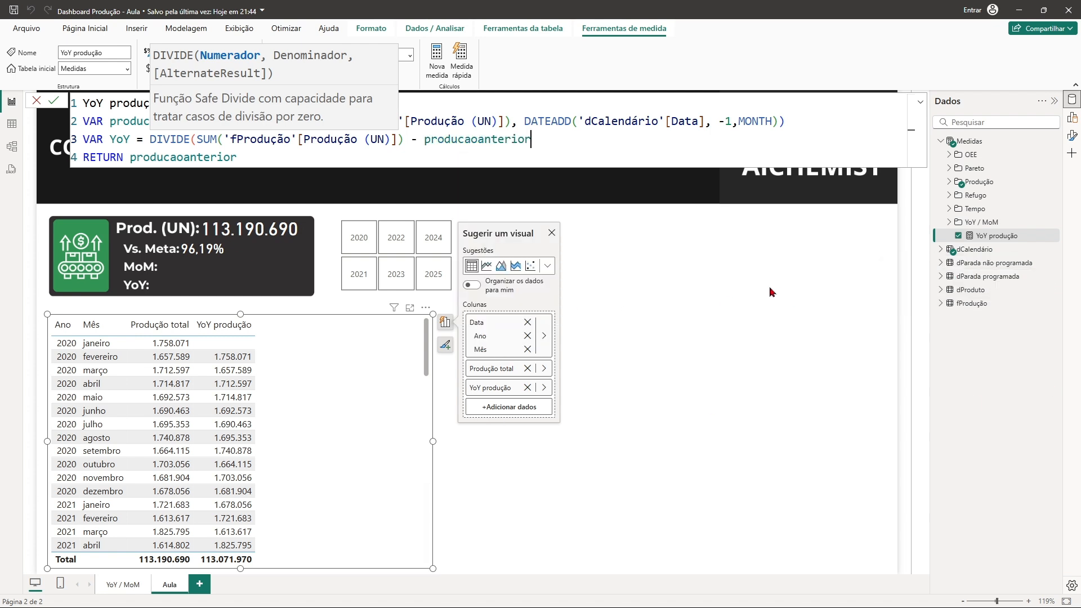
# Step: Enter producaoanterior as the denominator of the DIVIDE and close the function
pyautogui.write(',')
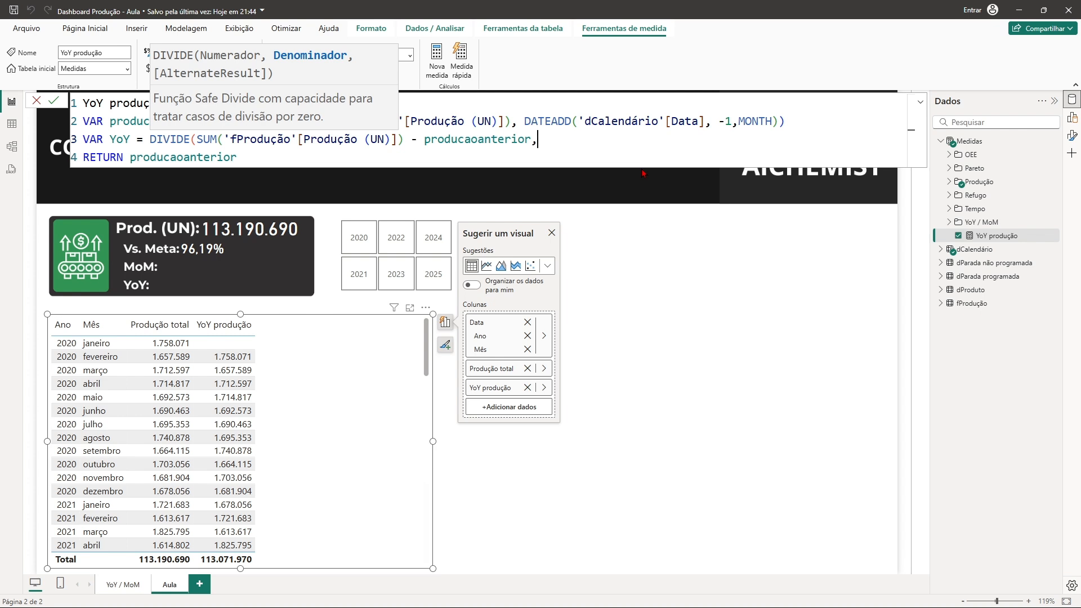
pyautogui.write('prod')
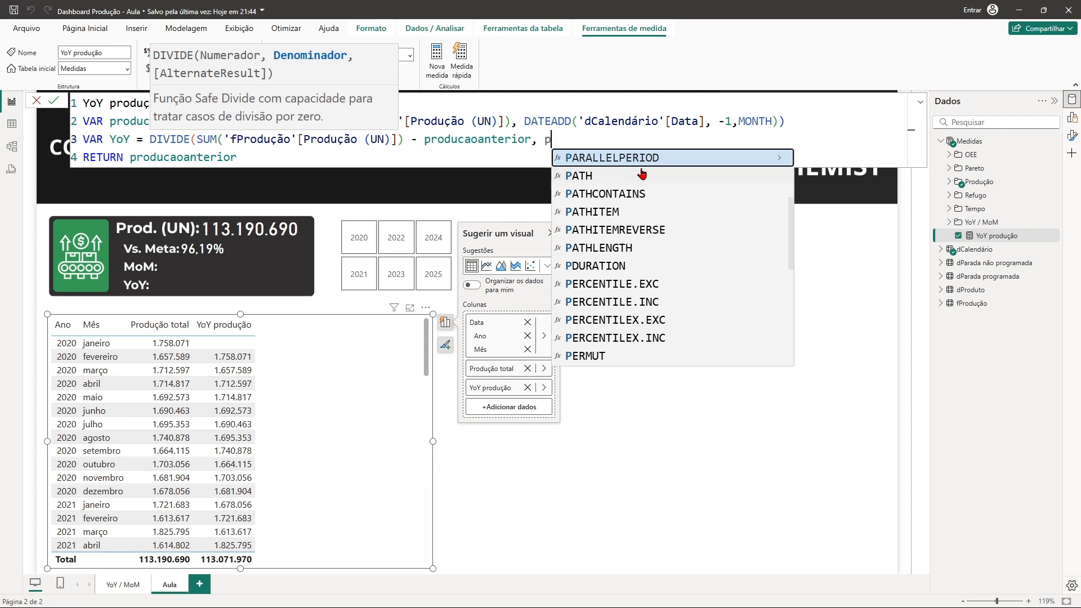
pyautogui.click(636, 301)
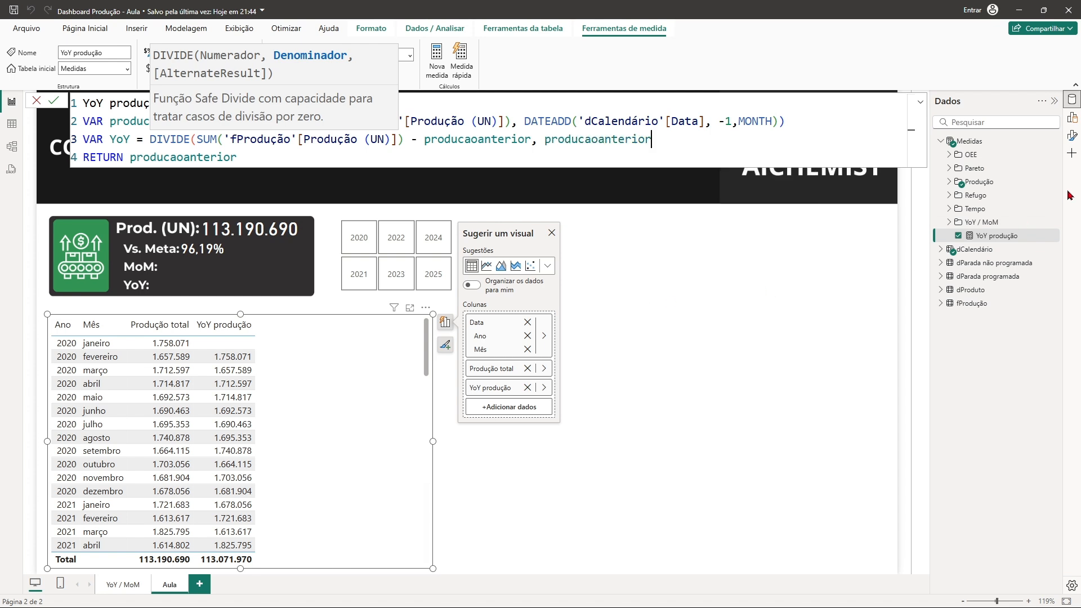
pyautogui.write(')')
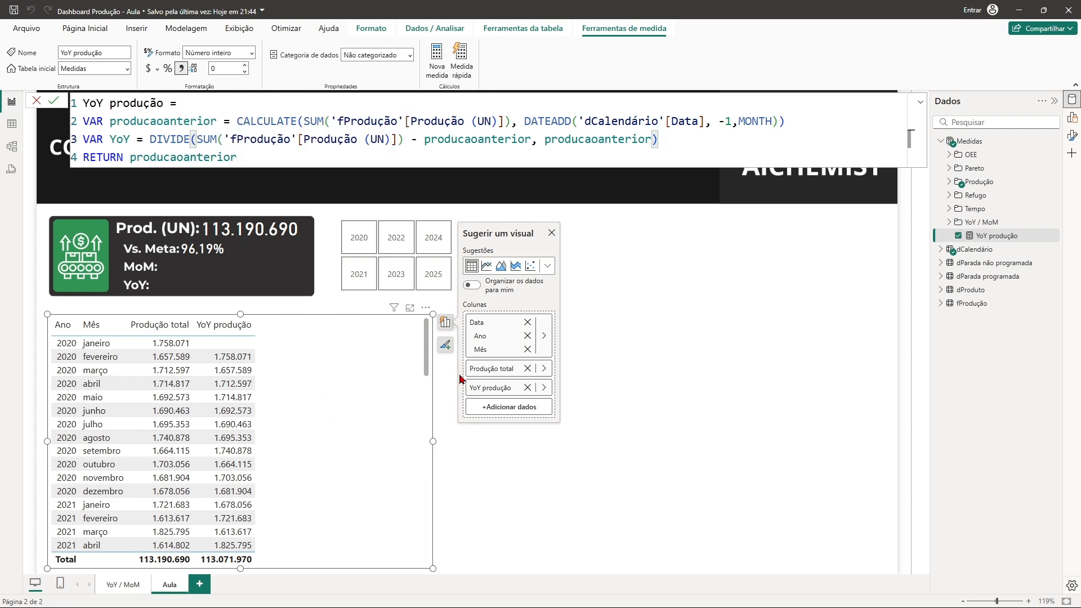
pyautogui.press('Return')
# Step: Replace producaoanterior with the YoY variable in the RETURN line and commit the measure
pyautogui.moveTo(259, 159); pyautogui.dragTo(129, 158)
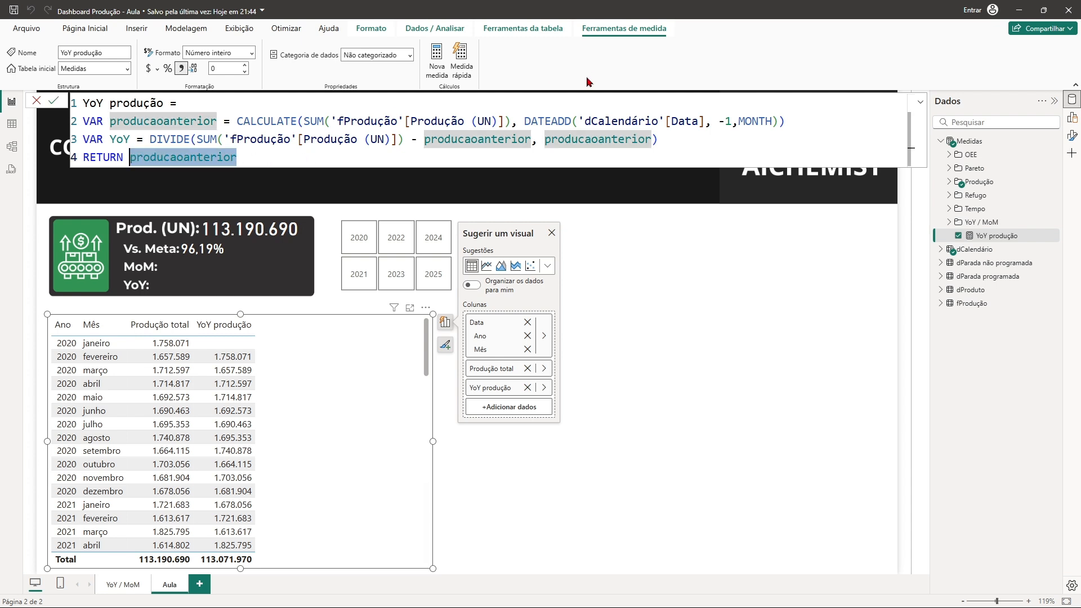
pyautogui.write('YoY')
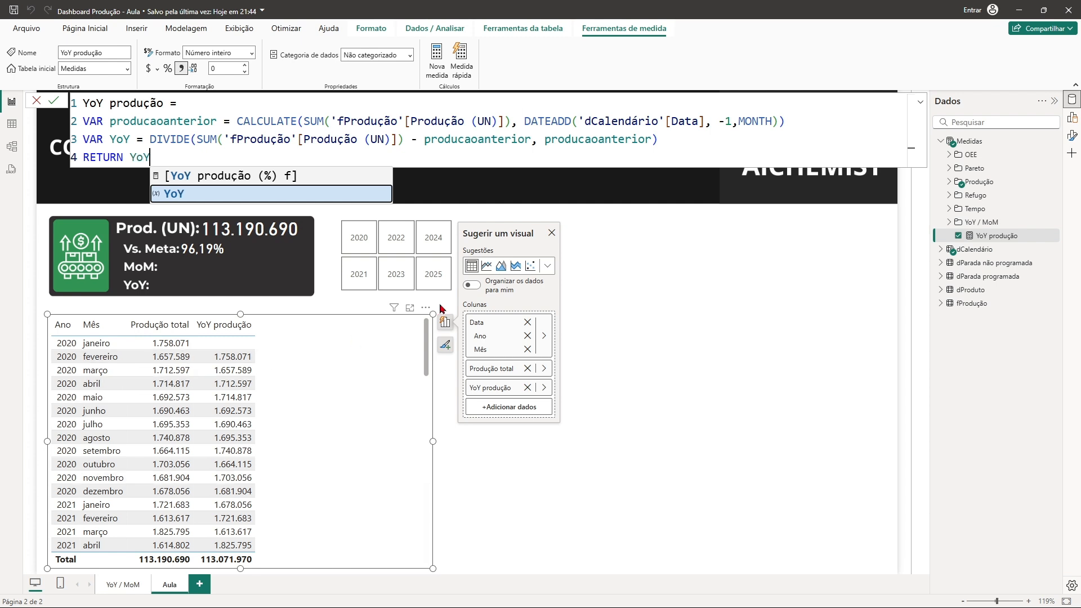
pyautogui.press('Tab')
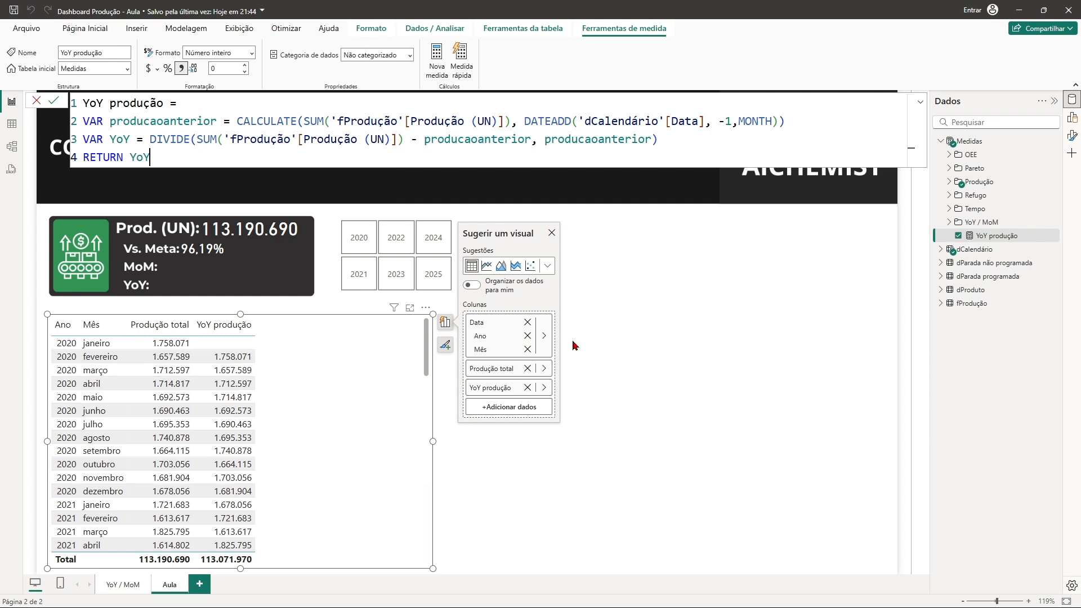
pyautogui.press('Return')
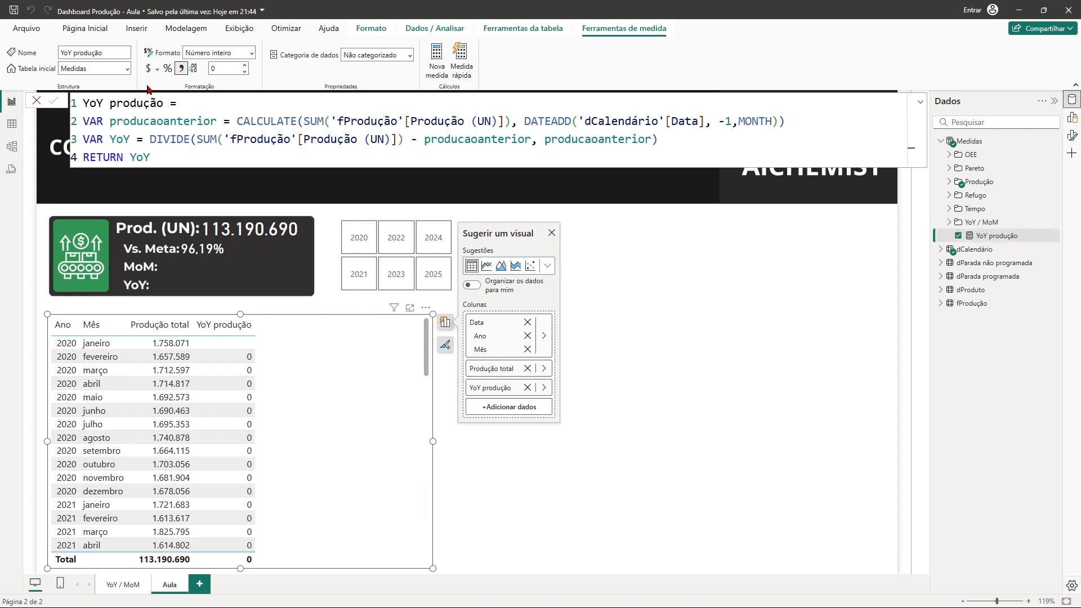
# Step: Format the YoY produção measure as a percentage with 2 decimal places and review the monthly values through 2025
pyautogui.click(169, 69)
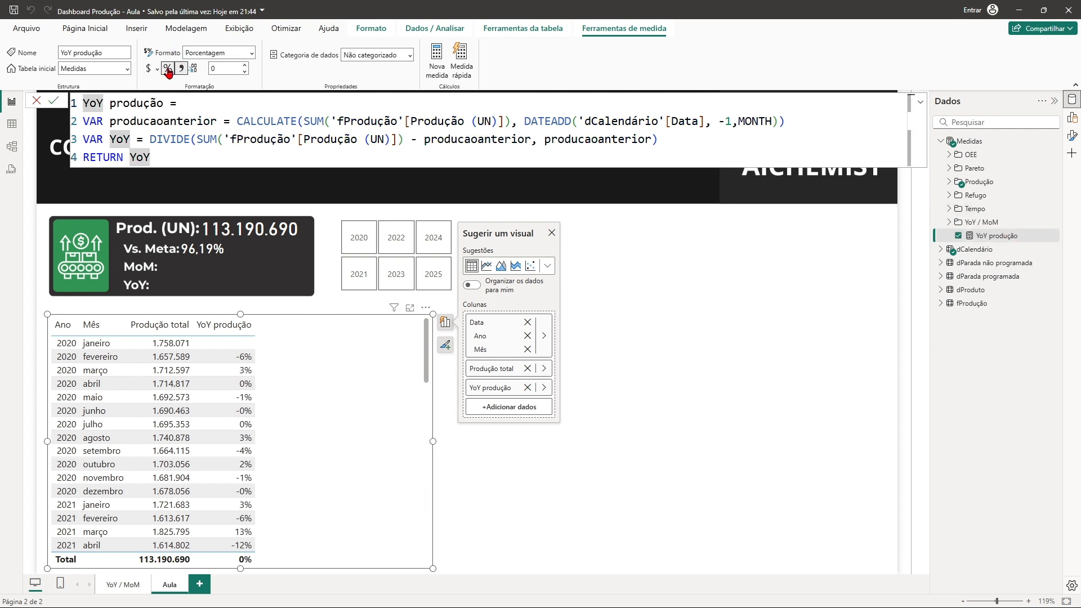
pyautogui.click(245, 66)
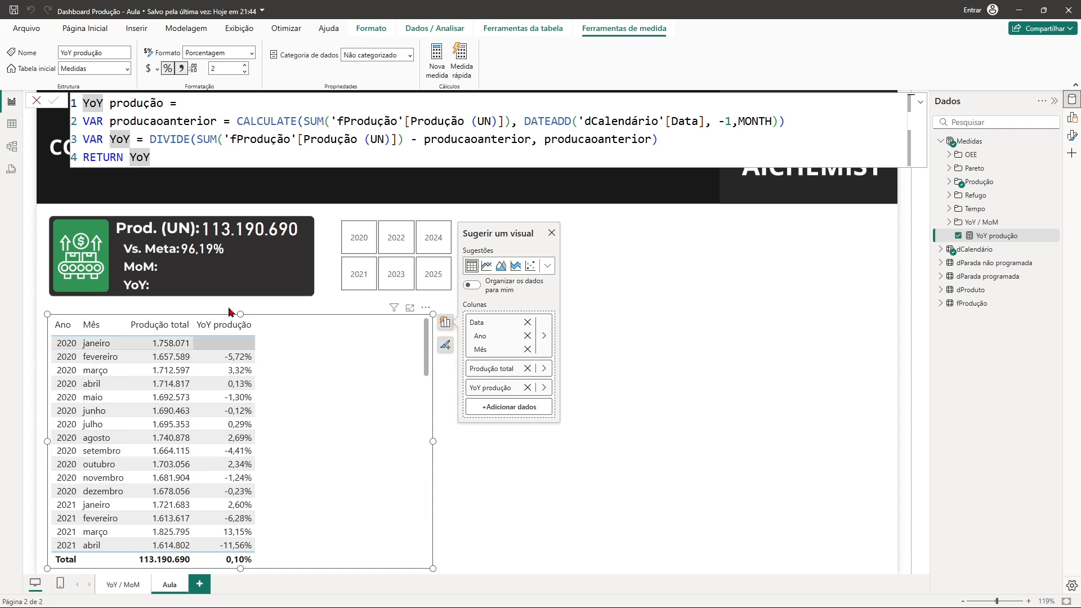
pyautogui.scroll(-15, 252, 387)
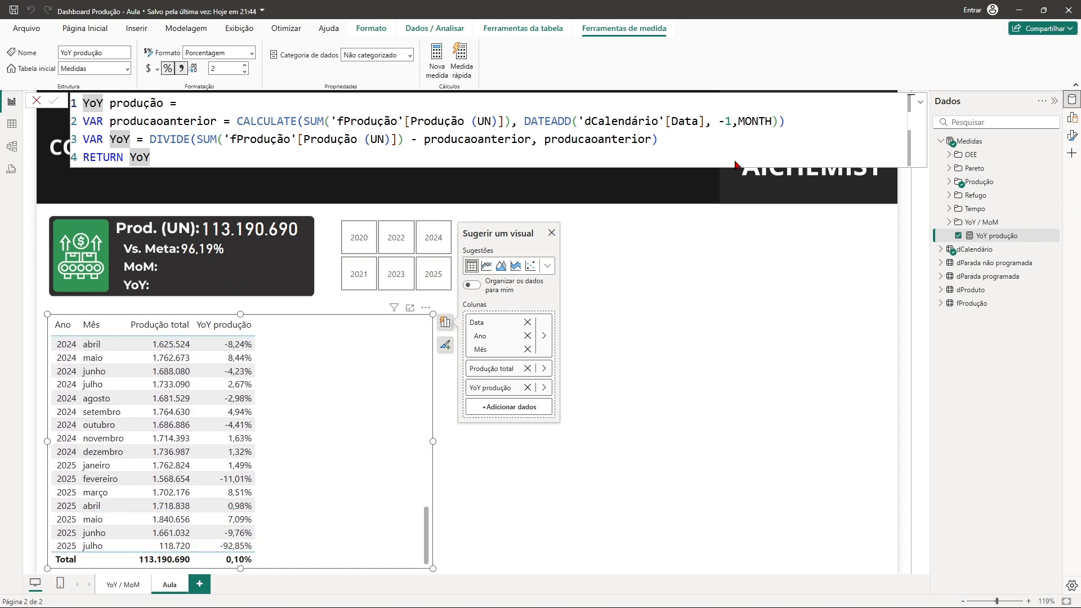
# Step: Change the DATEADD interval in the YoY produção measure from MONTH to YEAR, commit it, and review the monthly percentages
pyautogui.moveTo(737, 122); pyautogui.dragTo(772, 122)
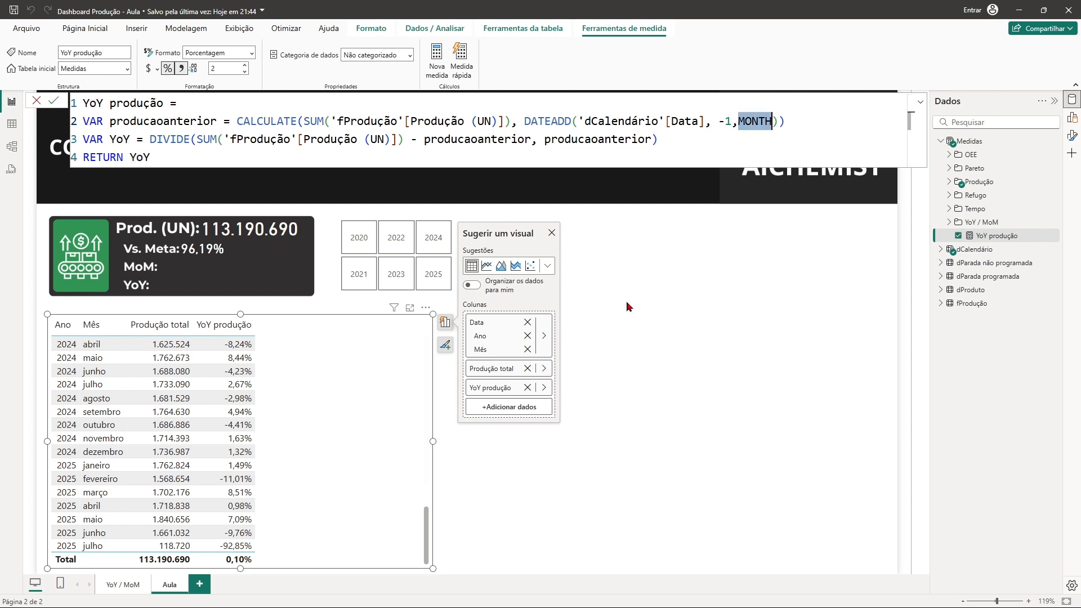
pyautogui.write('y')
pyautogui.press('Tab')
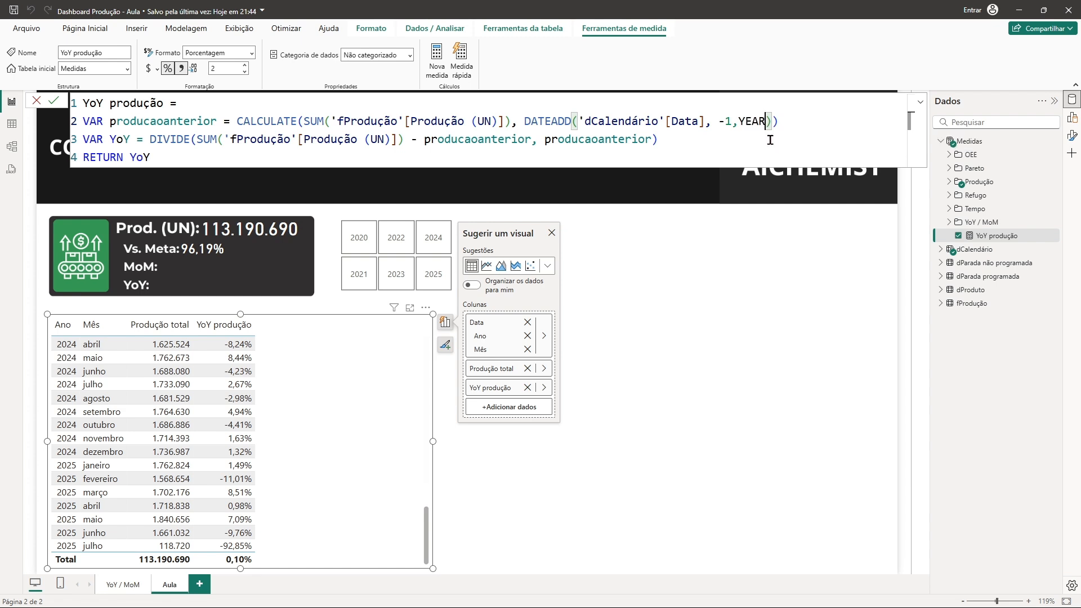
pyautogui.click(684, 143)
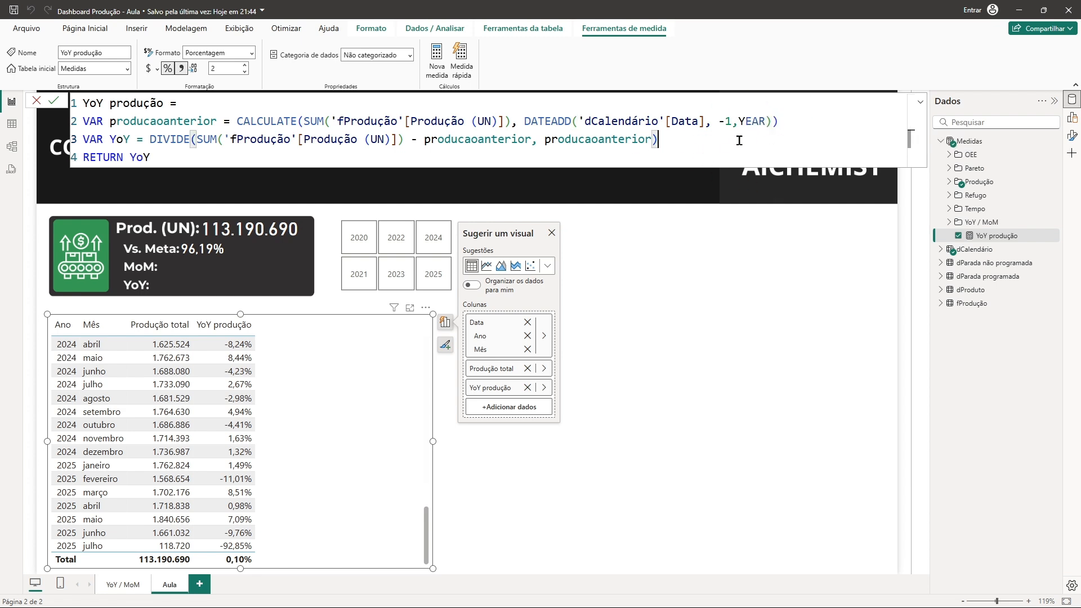
pyautogui.press('Return')
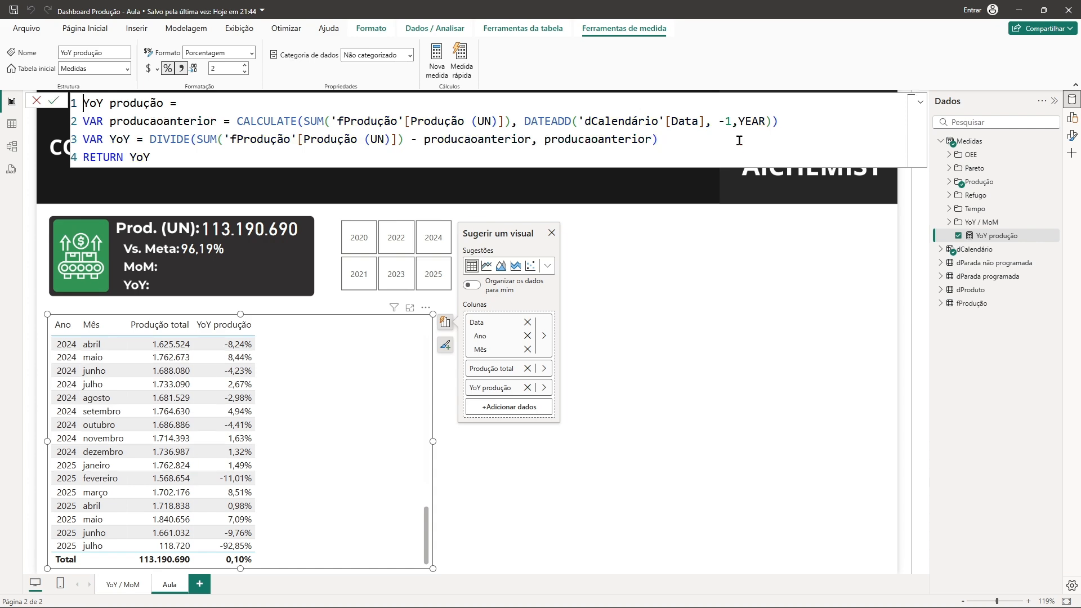
pyautogui.scroll(15, 239, 467)
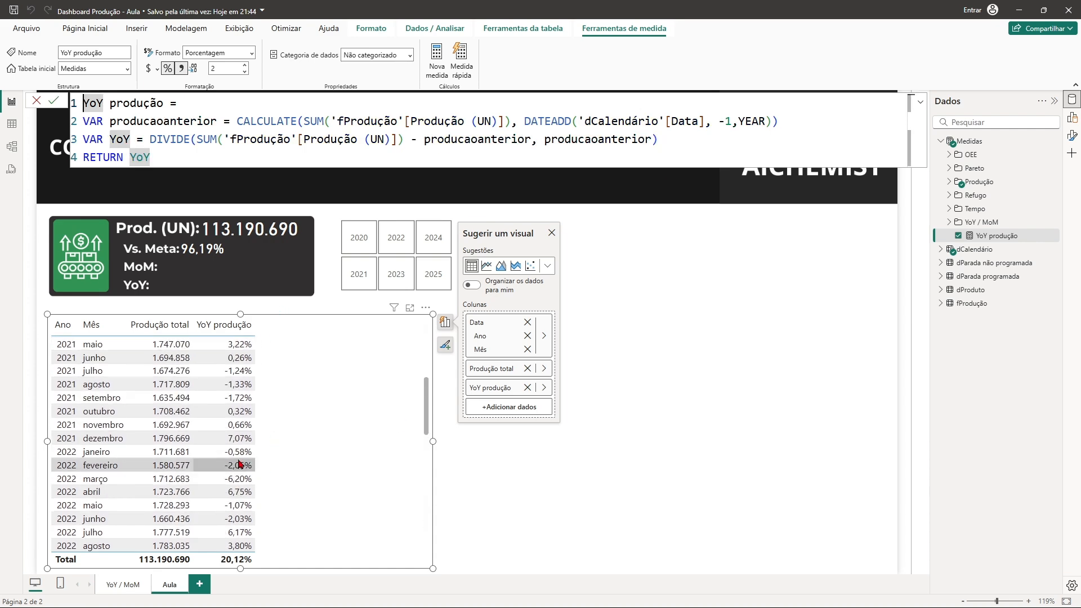
pyautogui.scroll(-15, 237, 412)
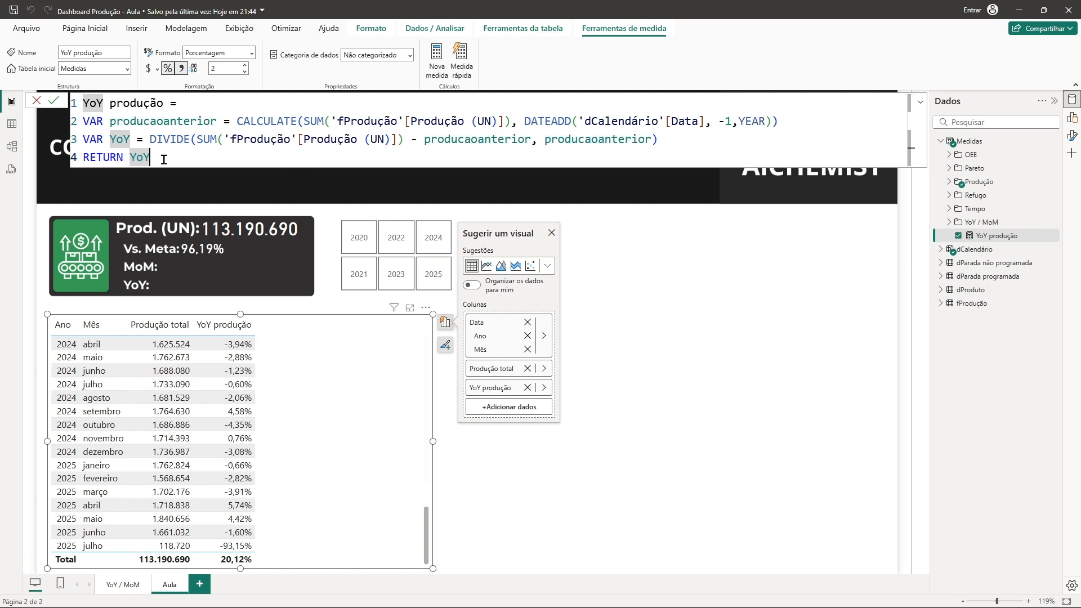
# Step: Make the RETURN line output producaoanterior instead of YoY and commit the YoY produção measure
pyautogui.press('BackSpace')
pyautogui.press('BackSpace')
pyautogui.press('BackSpace')
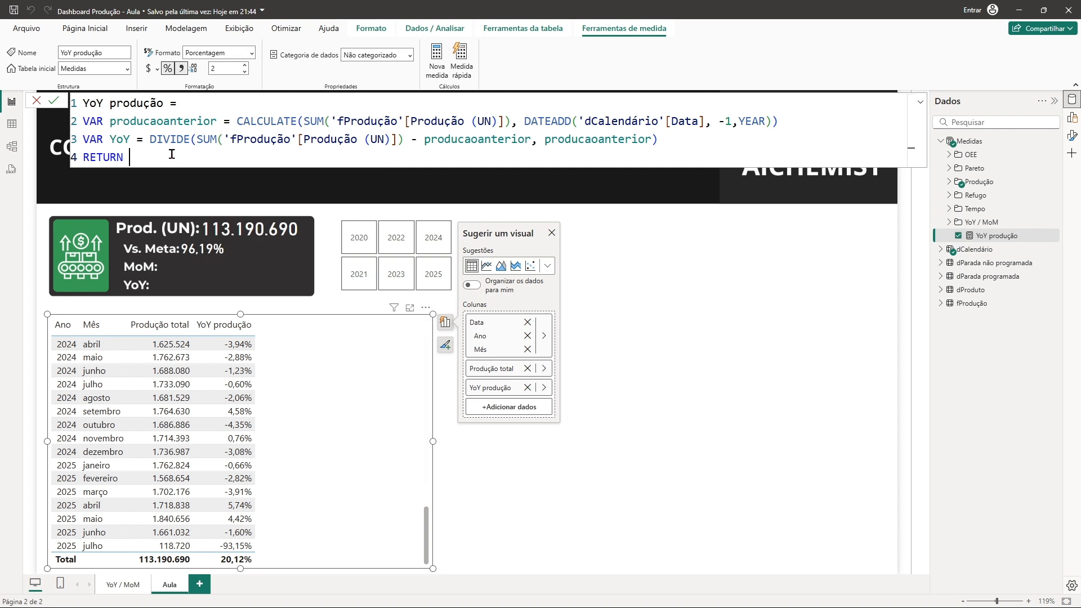
pyautogui.write('r')
pyautogui.press('BackSpace')
pyautogui.write('prod')
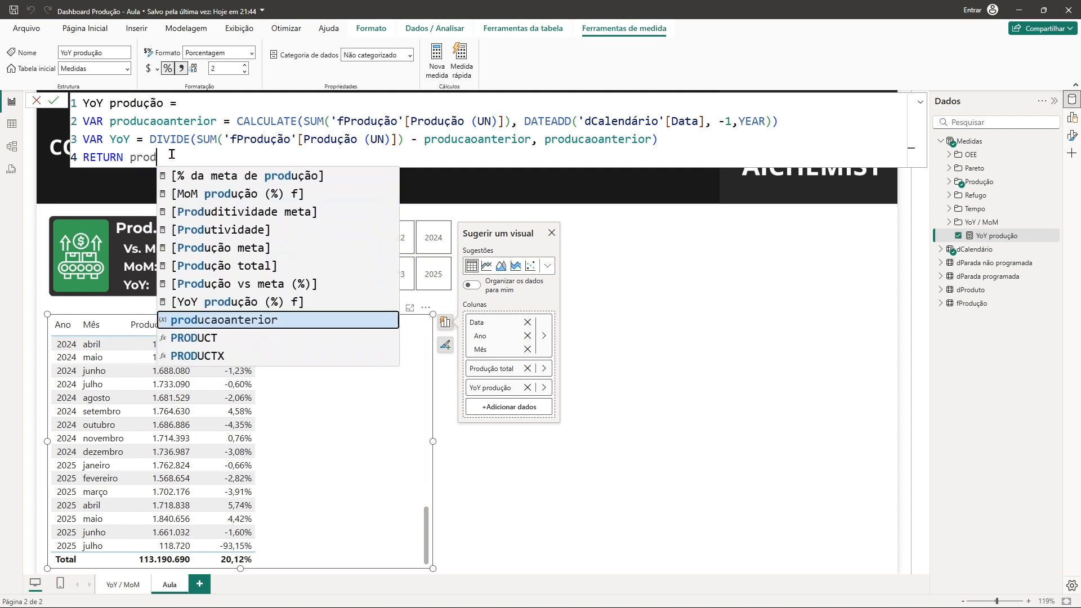
pyautogui.click(294, 323)
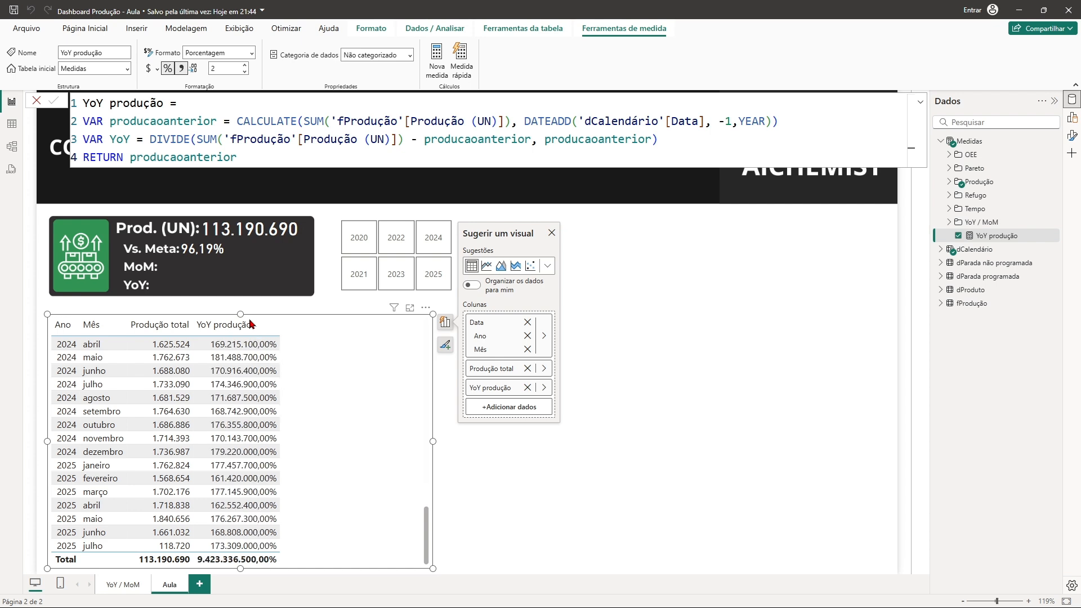
# Step: Format the YoY produção measure as a whole number (Número inteiro) and leave the measure editing
pyautogui.click(251, 52)
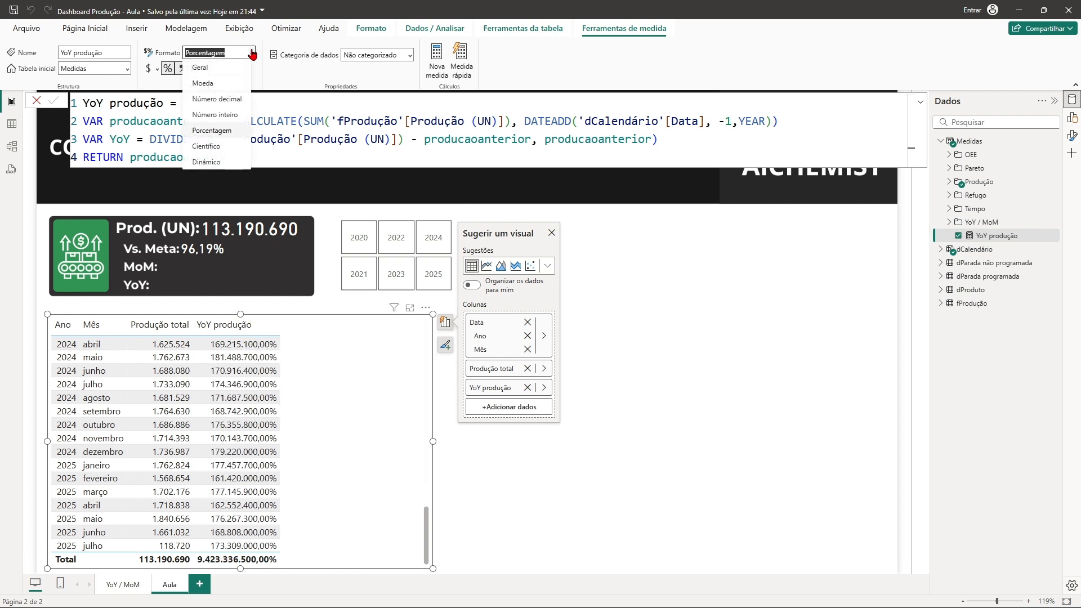
pyautogui.click(240, 115)
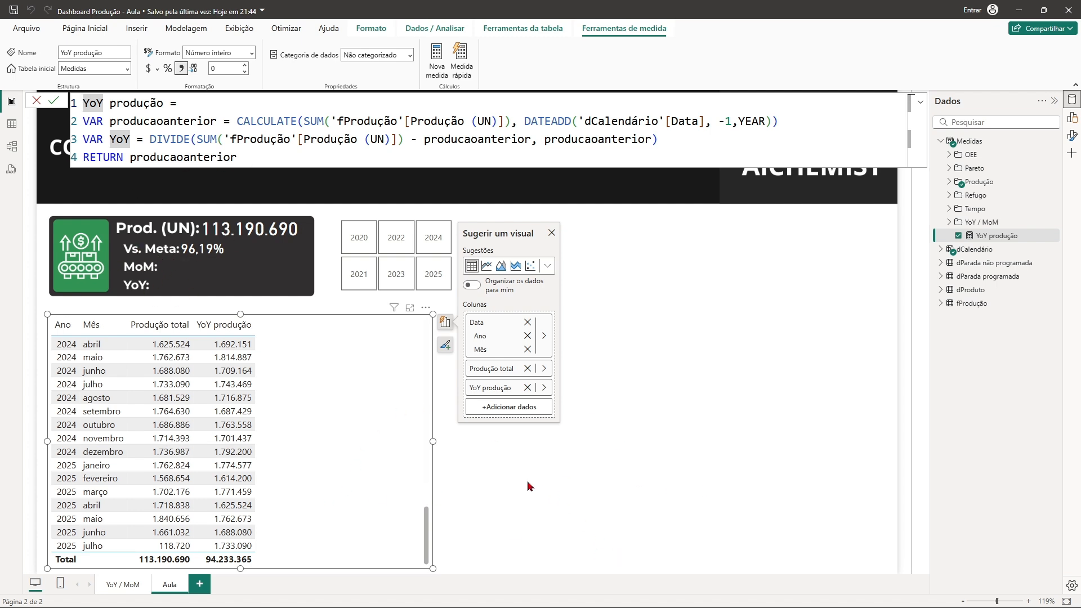
pyautogui.click(483, 472)
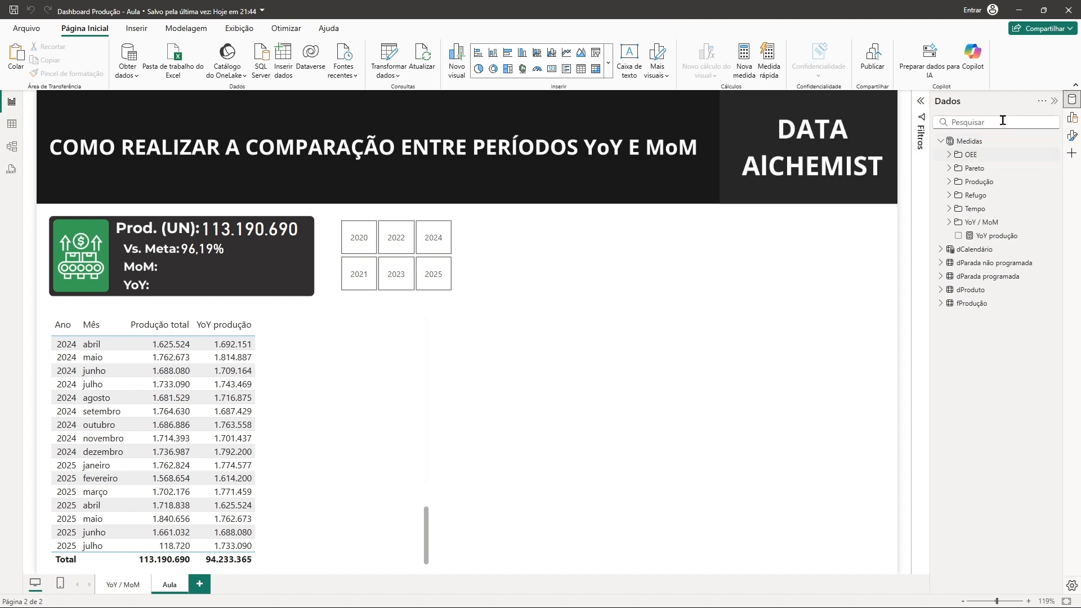
# Step: Create a new measure named YoY produção 2 in the Medidas table and start a second formula line
pyautogui.rightClick(983, 141)
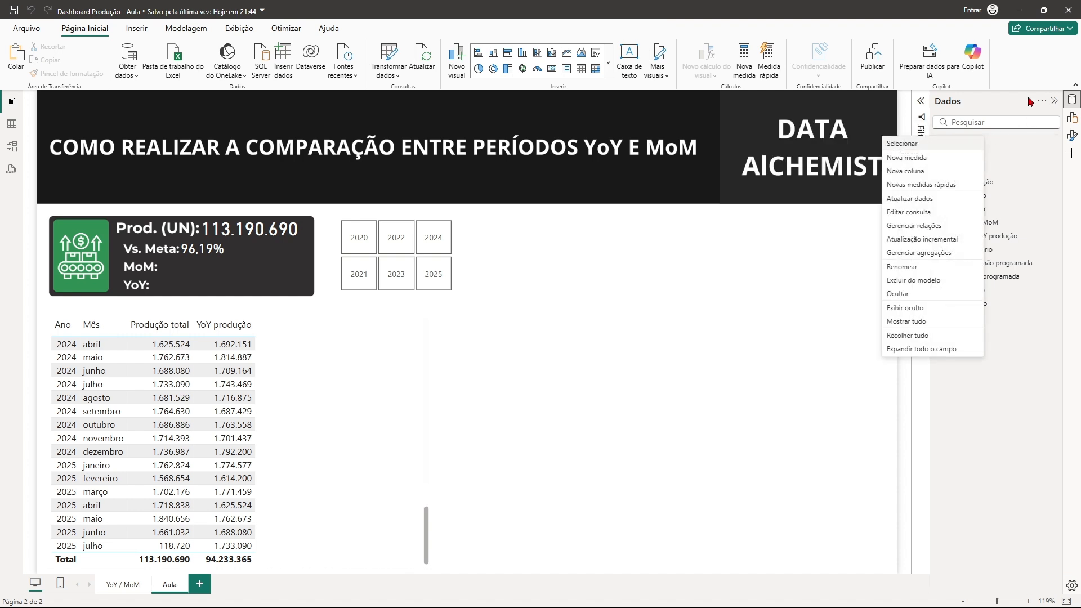
pyautogui.click(925, 158)
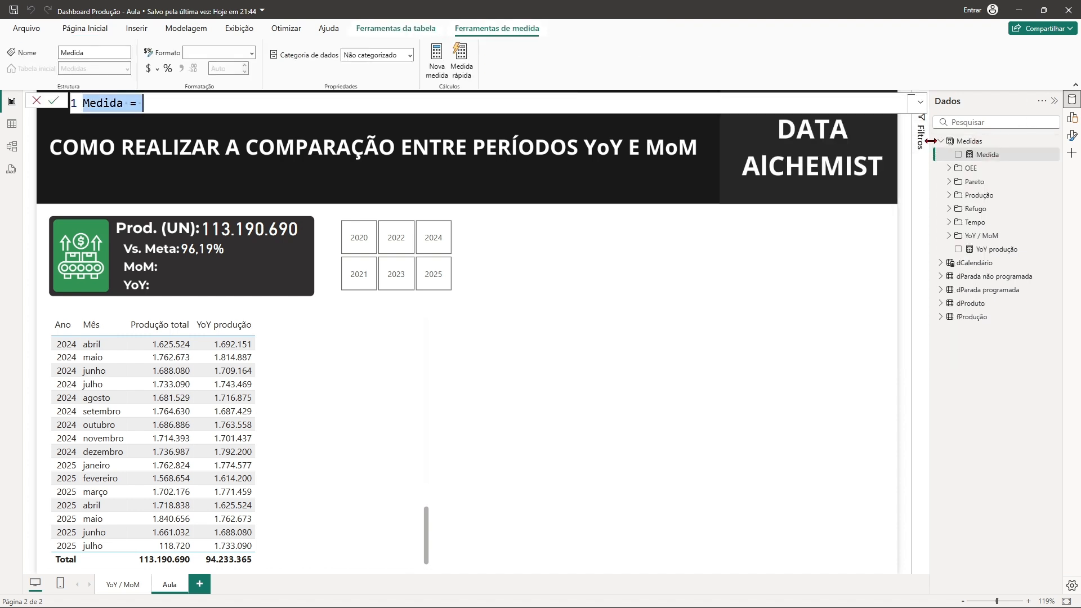
pyautogui.write('Y')
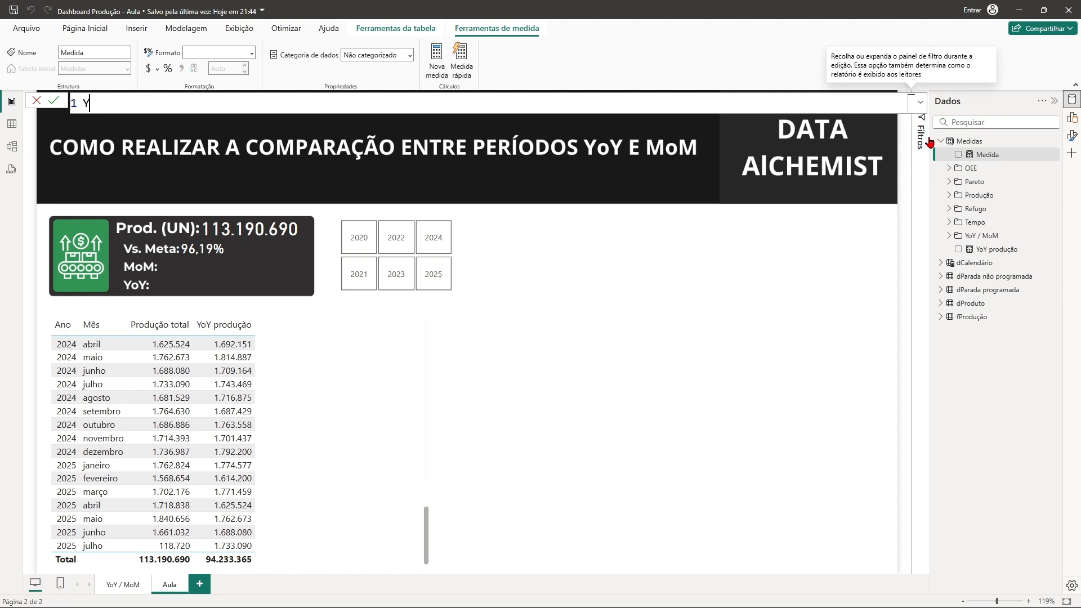
pyautogui.write('oY produção 2 =')
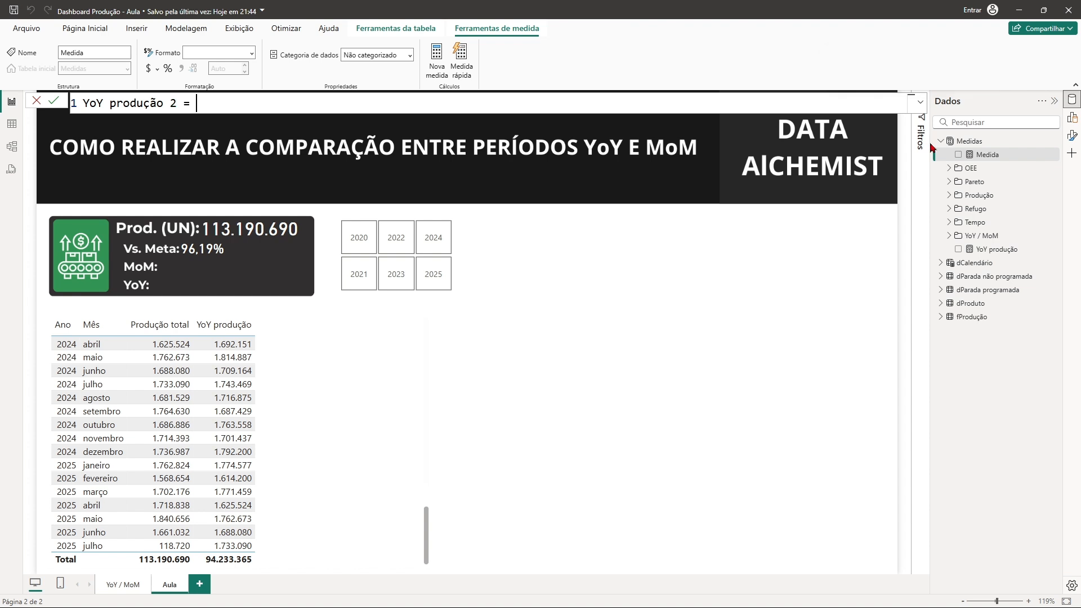
pyautogui.hotkey('shift', 'Return')
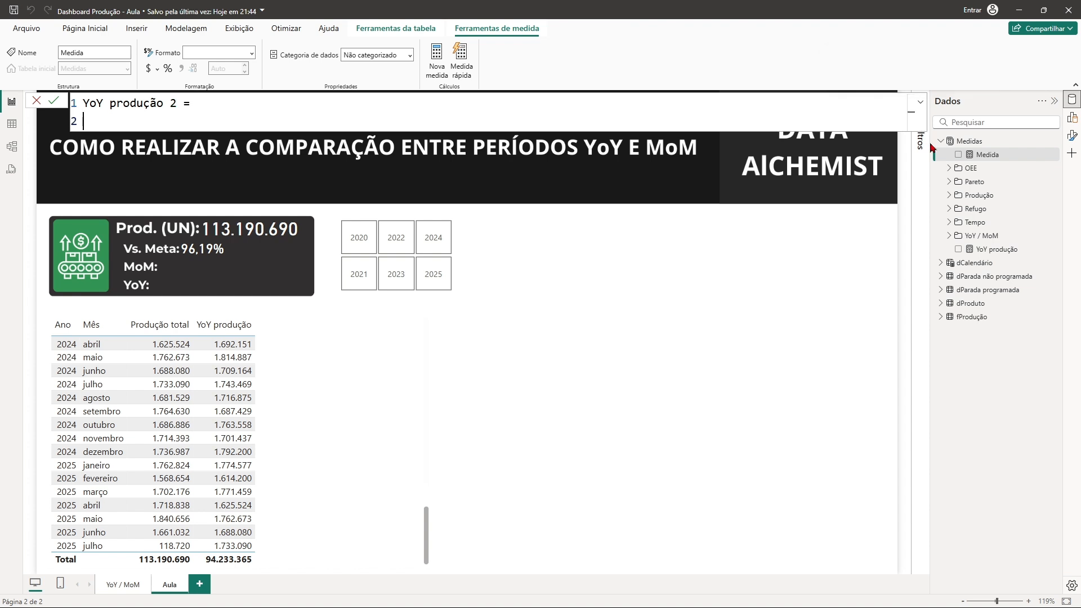
# Step: Declare the variable ultimadatadeproducao as a CALCULATE whose expression is LASTDATE('fProdução'[Data])
pyautogui.write('VAR')
pyautogui.write('ultimadatade')
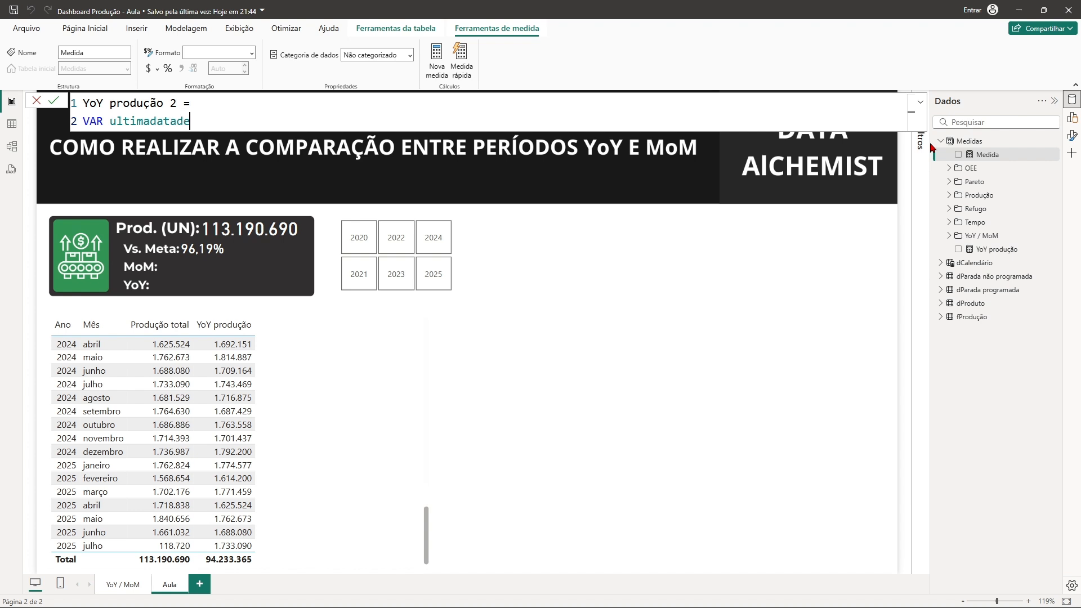
pyautogui.write('producao = cal')
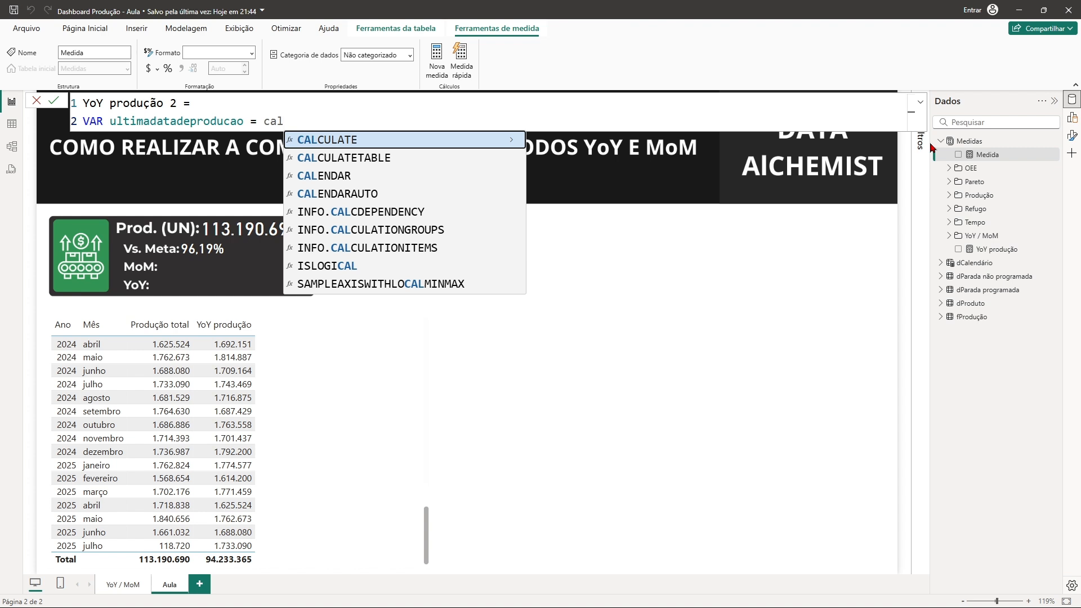
pyautogui.press('Tab')
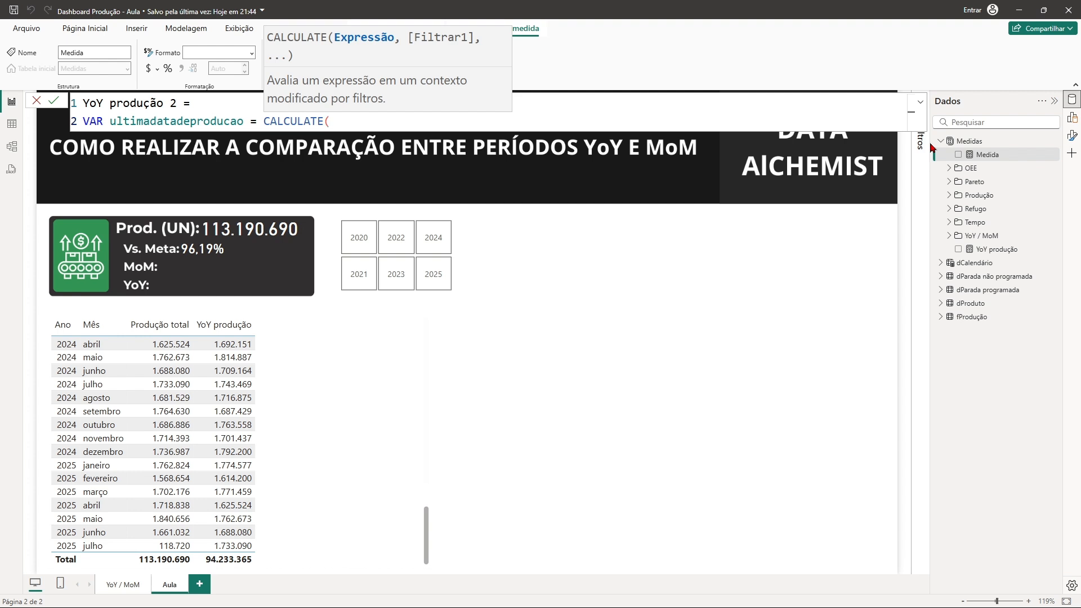
pyautogui.write('las')
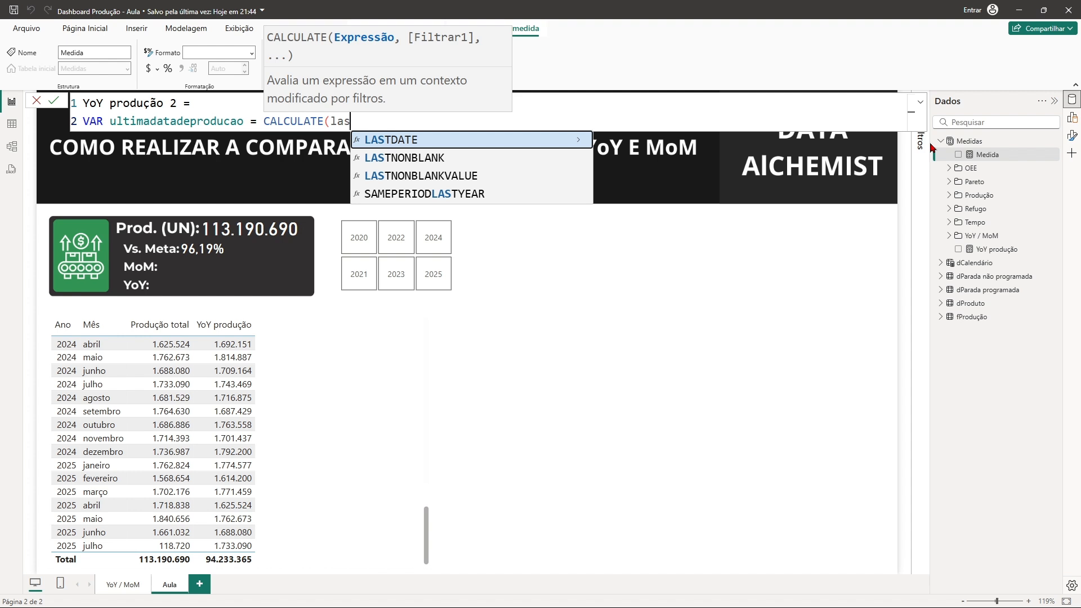
pyautogui.press('Tab')
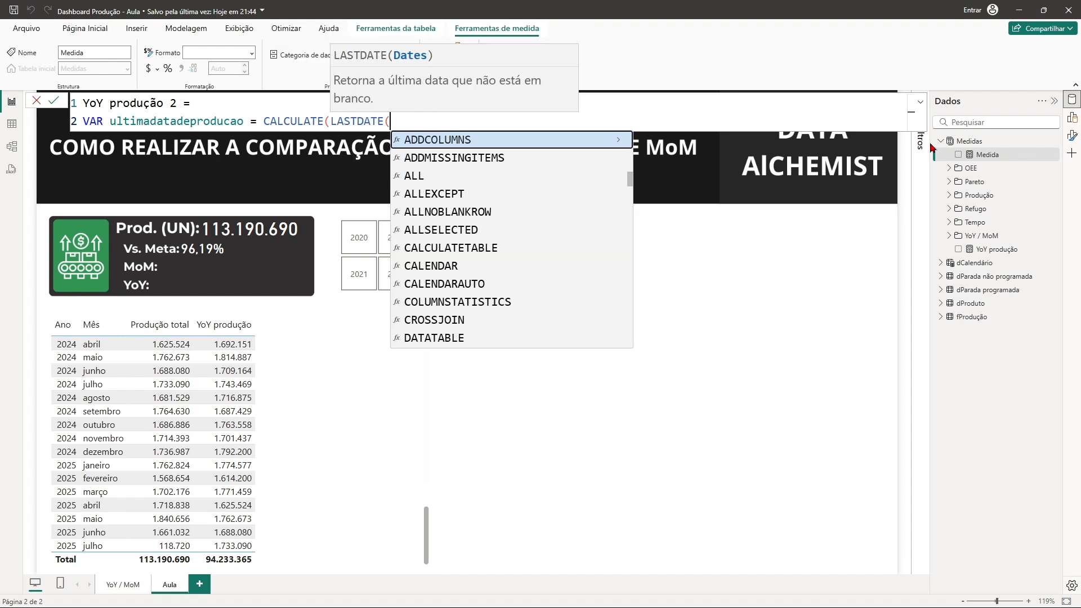
pyautogui.write('da')
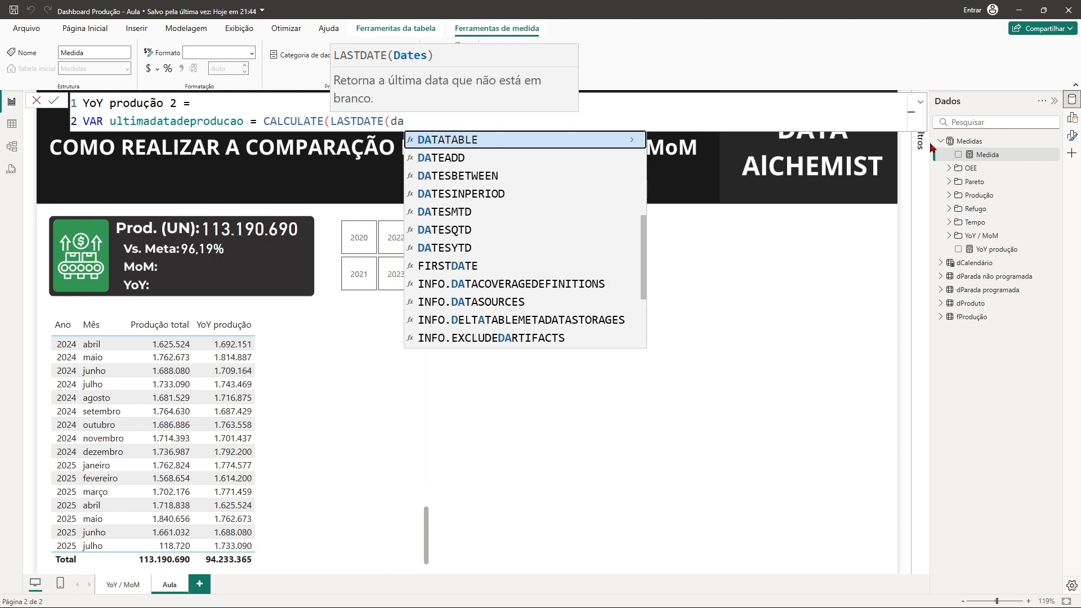
pyautogui.write('t')
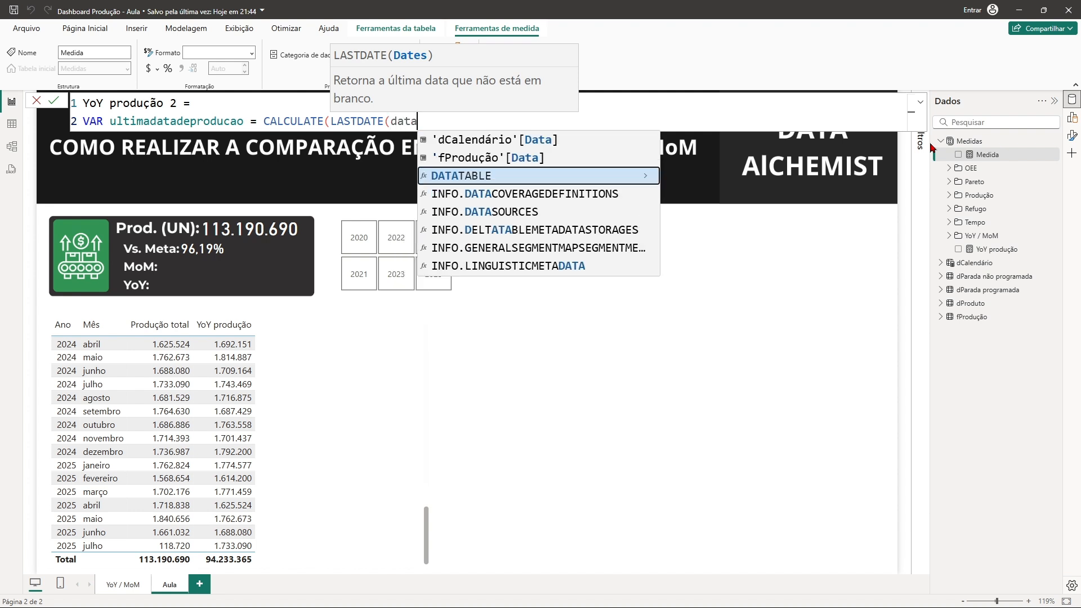
pyautogui.write('a')
pyautogui.click(494, 163)
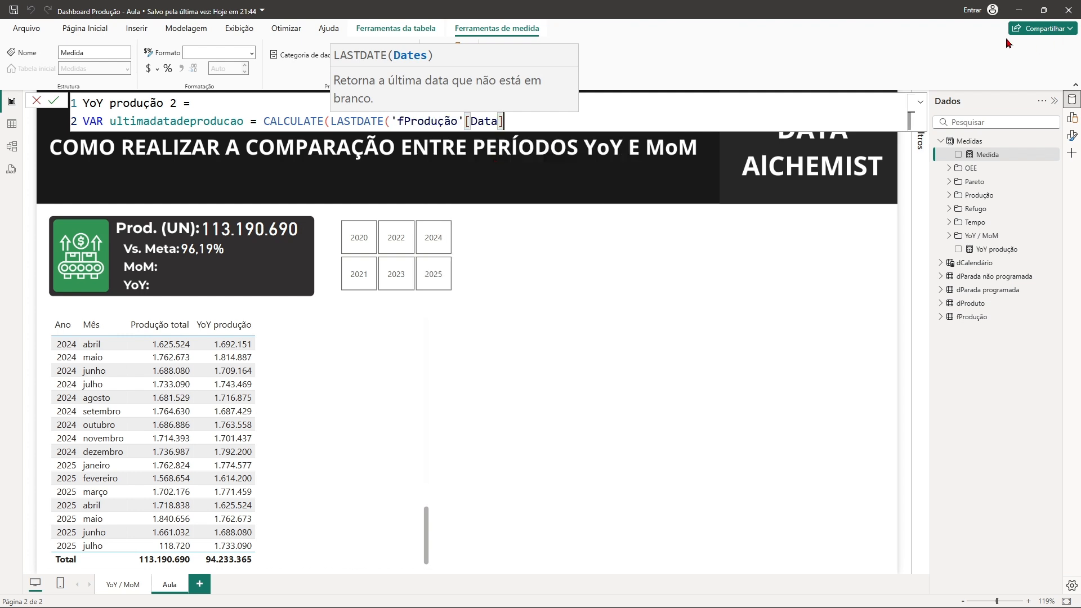
pyautogui.write(')')
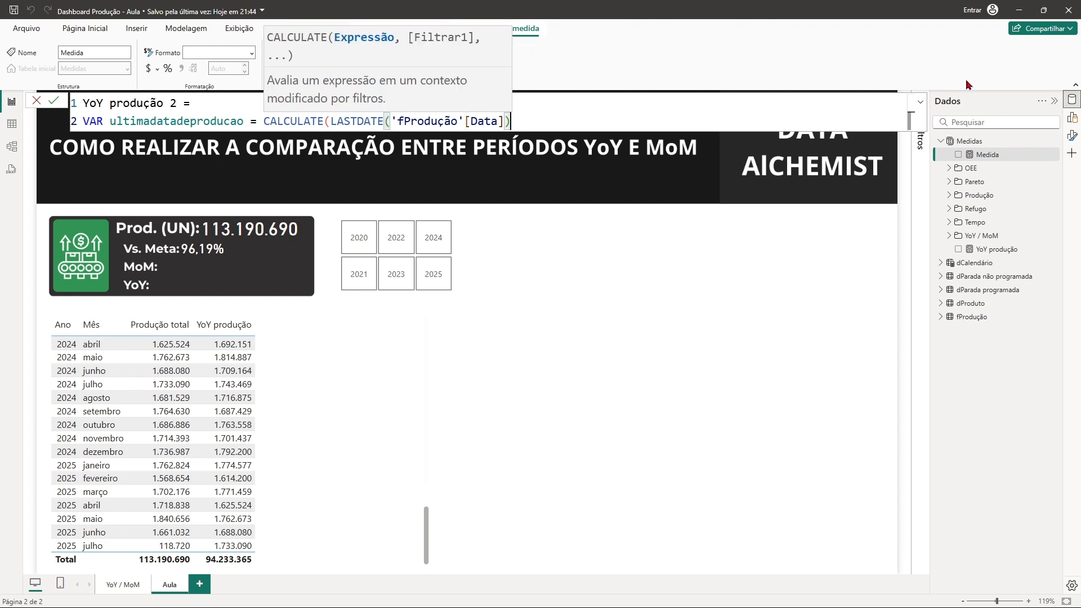
# Step: Add REMOVEFILTERS('dCalendário') as the filter of the ultimadatadeproducao CALCULATE and close the expression
pyautogui.write(', ren')
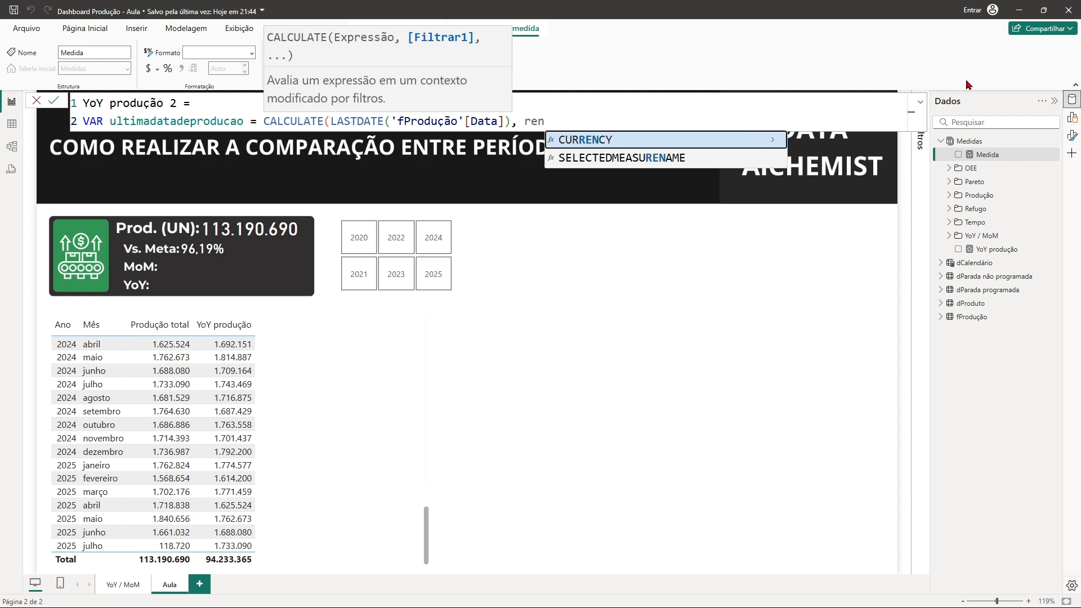
pyautogui.press('BackSpace')
pyautogui.write('mo')
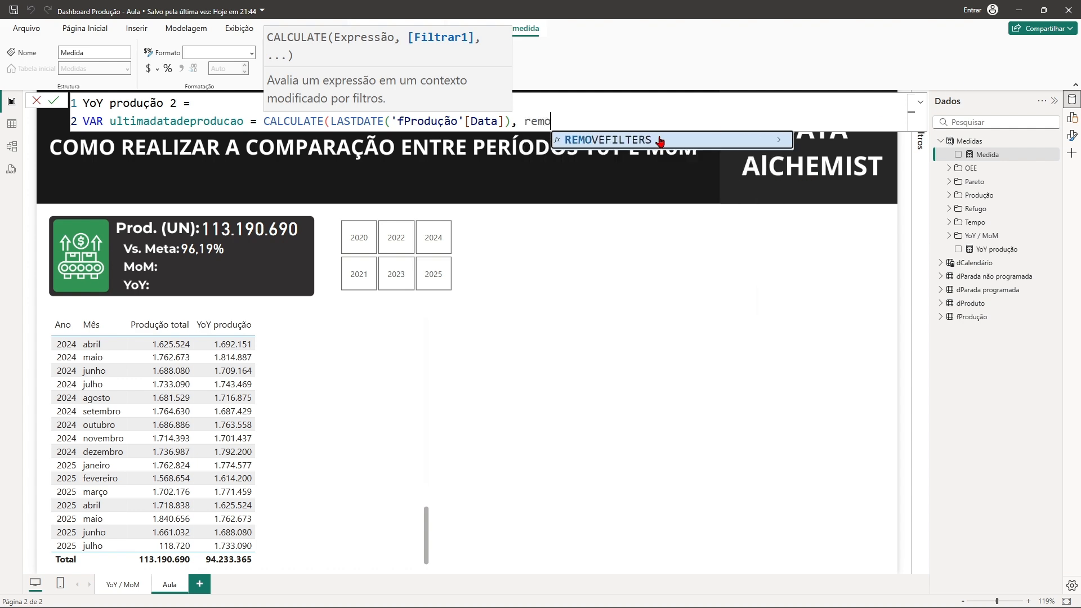
pyautogui.press('Tab')
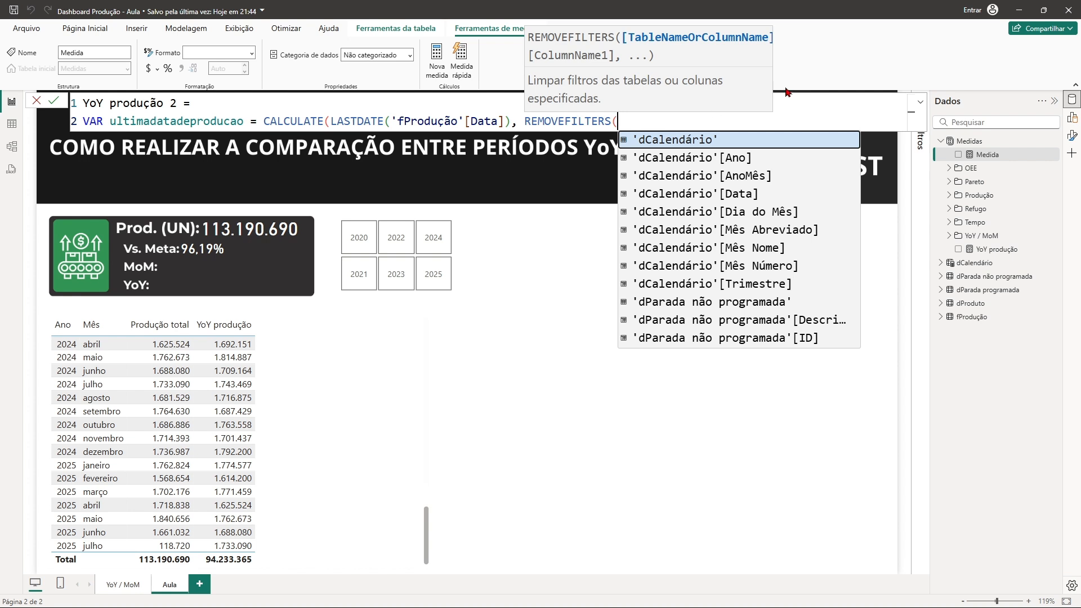
pyautogui.click(691, 143)
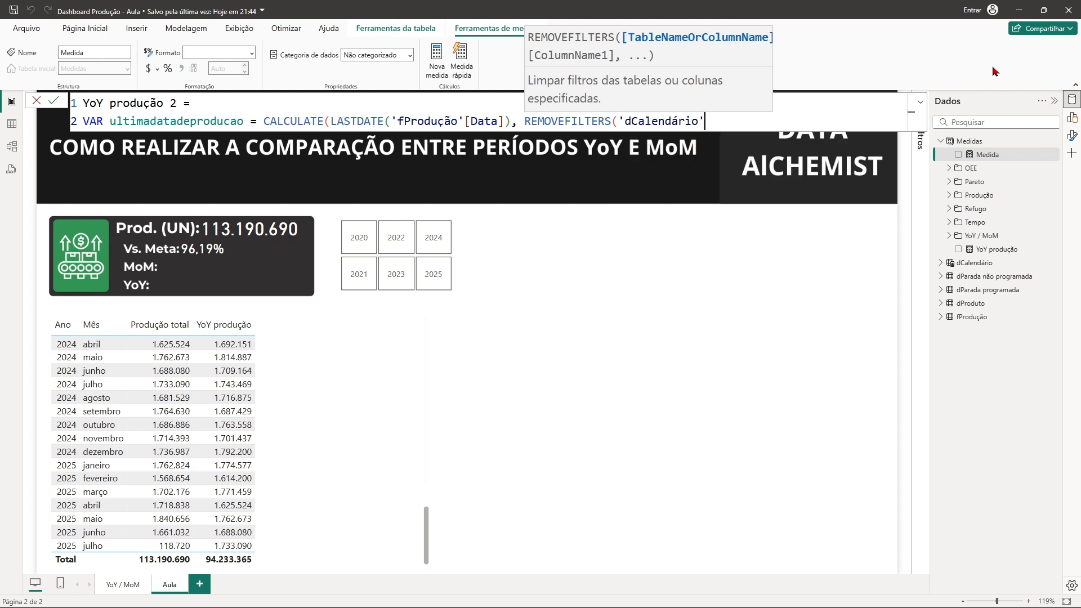
pyautogui.write(')')
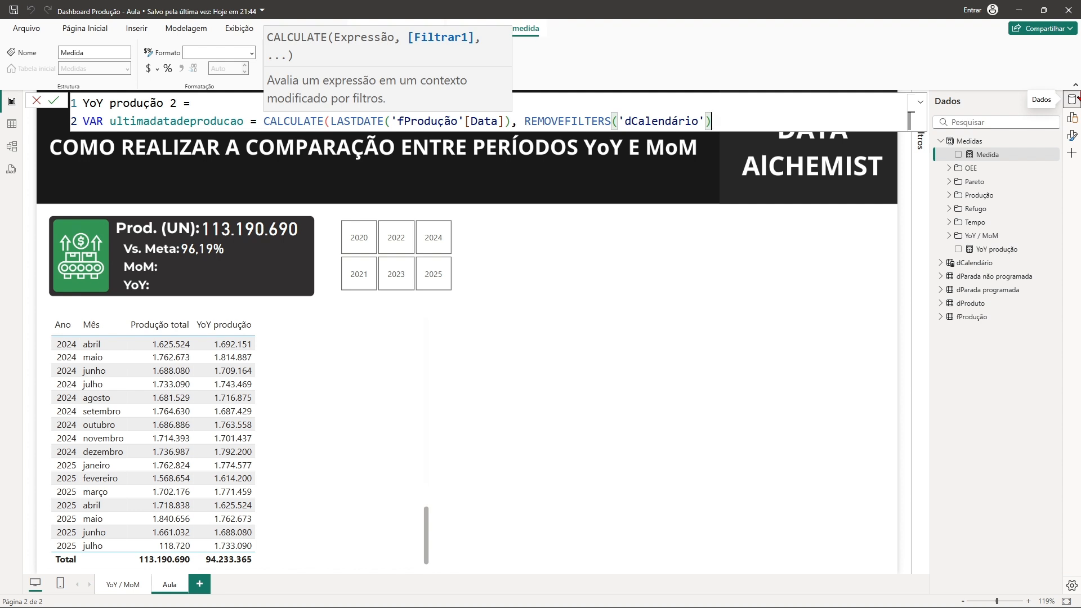
pyautogui.write(')')
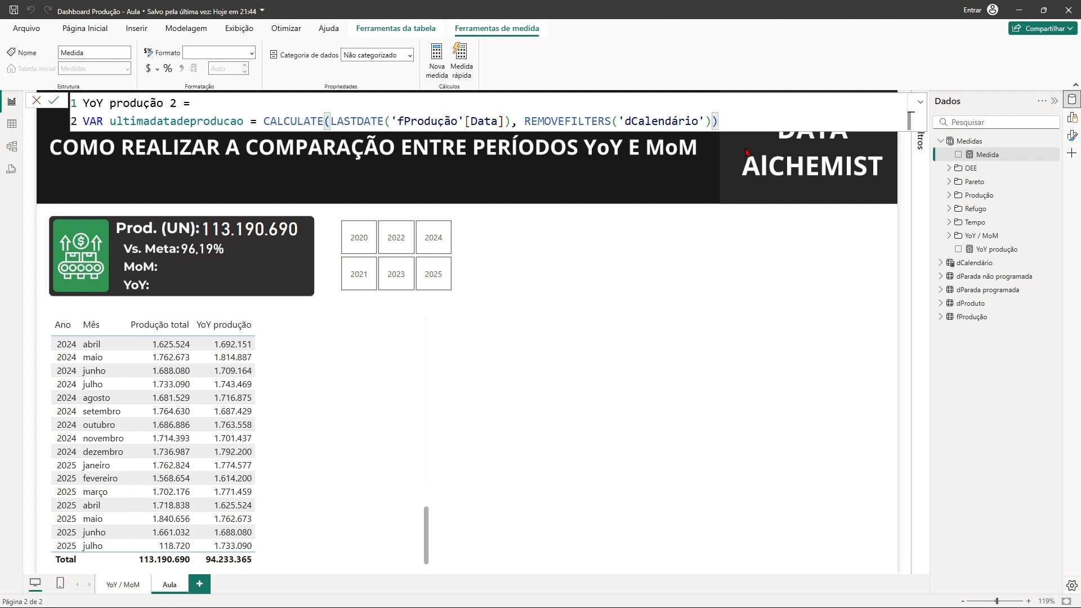
# Step: Declare the variable producaoanterior on a new line and open an indented CALCULATE beneath it
pyautogui.hotkey('shift', 'Return')
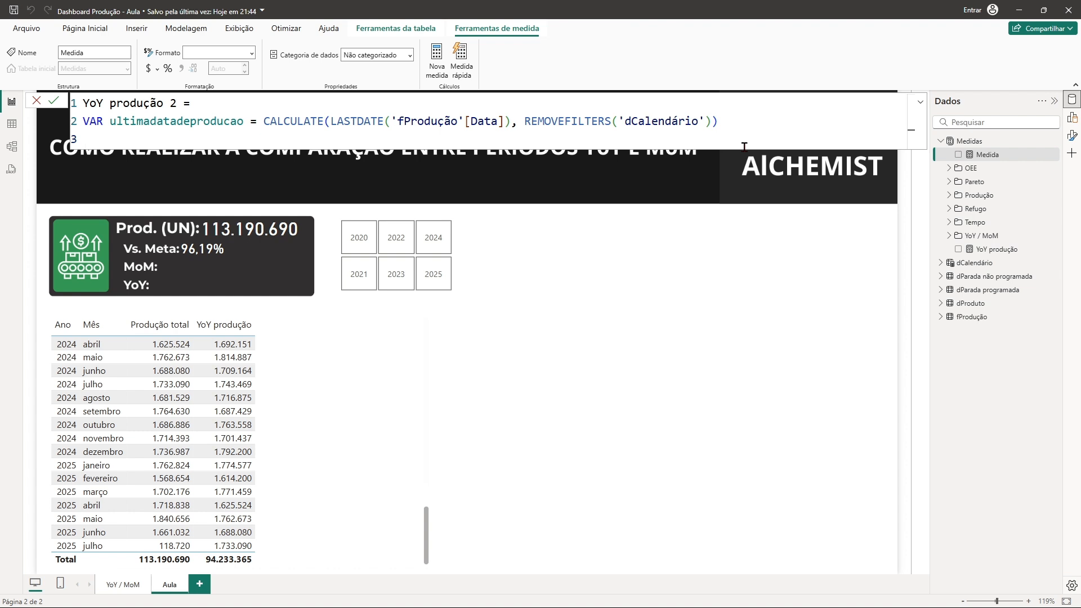
pyautogui.write('VAR')
pyautogui.write('producaoante')
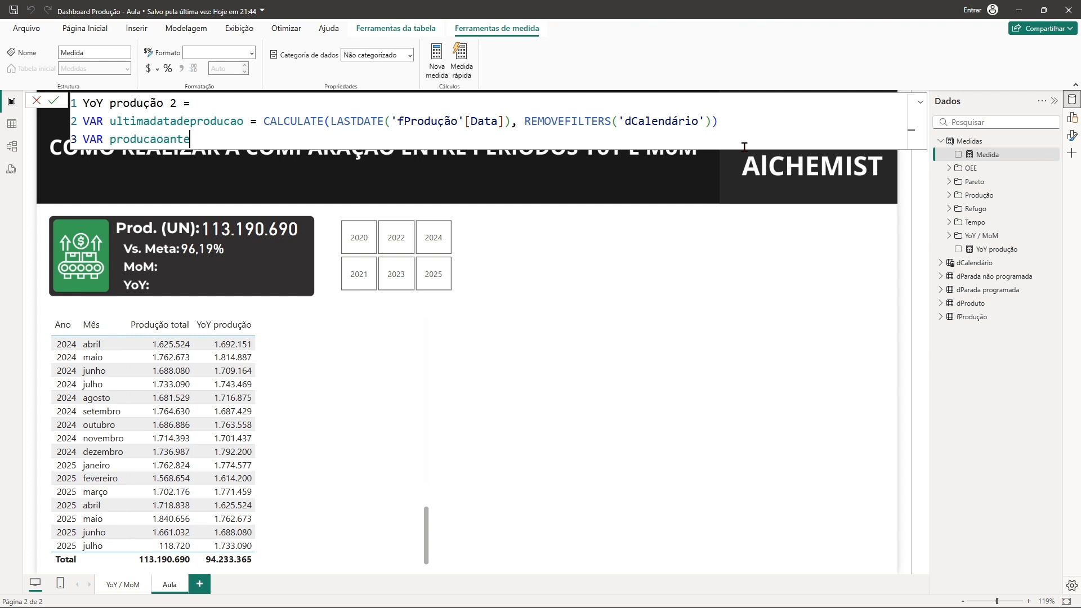
pyautogui.write('rior =')
pyautogui.hotkey('shift', 'Return')
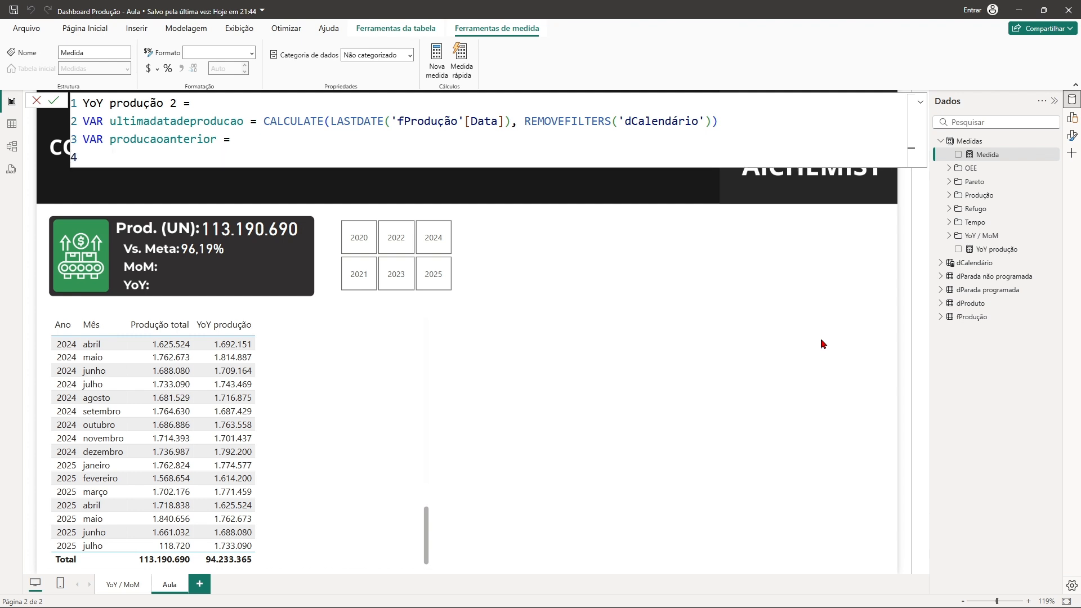
pyautogui.press('Tab')
pyautogui.write('cak')
pyautogui.press('BackSpace')
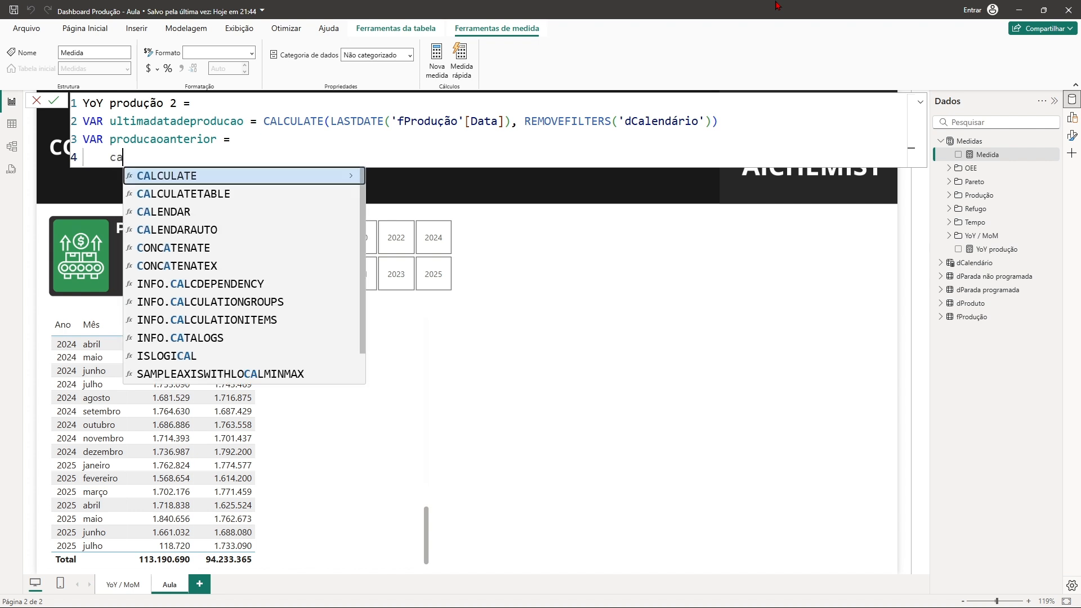
pyautogui.write('l')
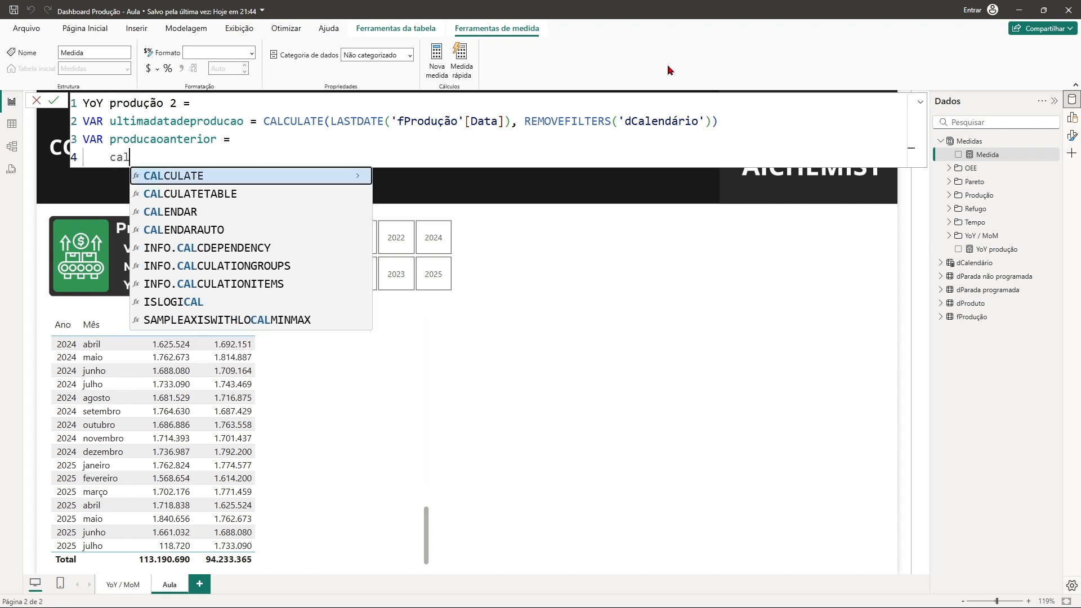
pyautogui.press('Tab')
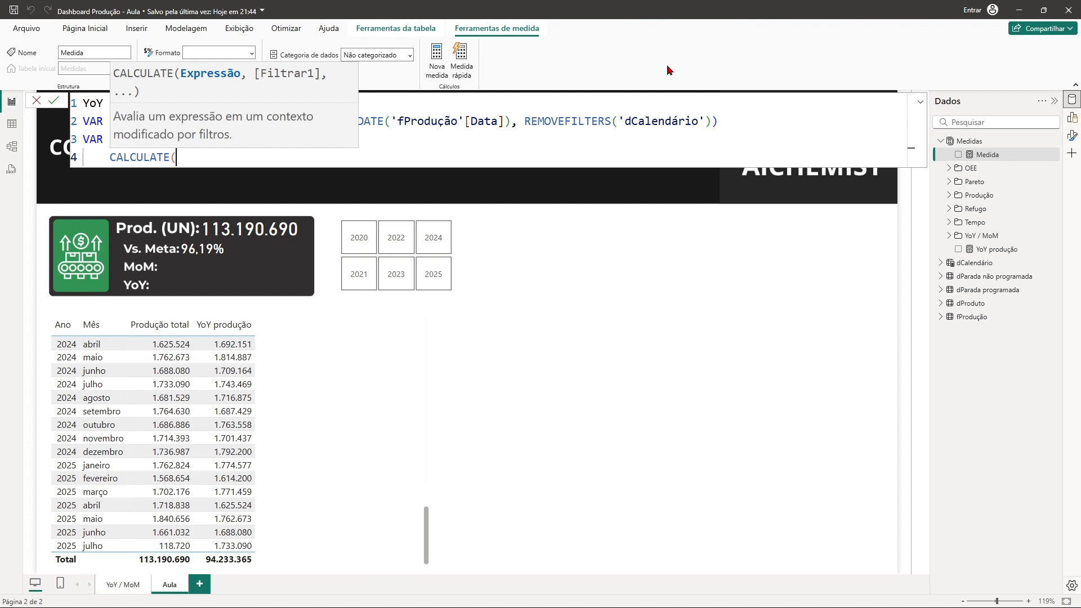
# Step: Enter SUM('fProdução'[Produção (UN)]) on its own line as the expression of the producaoanterior CALCULATE
pyautogui.hotkey('shift', 'Return')
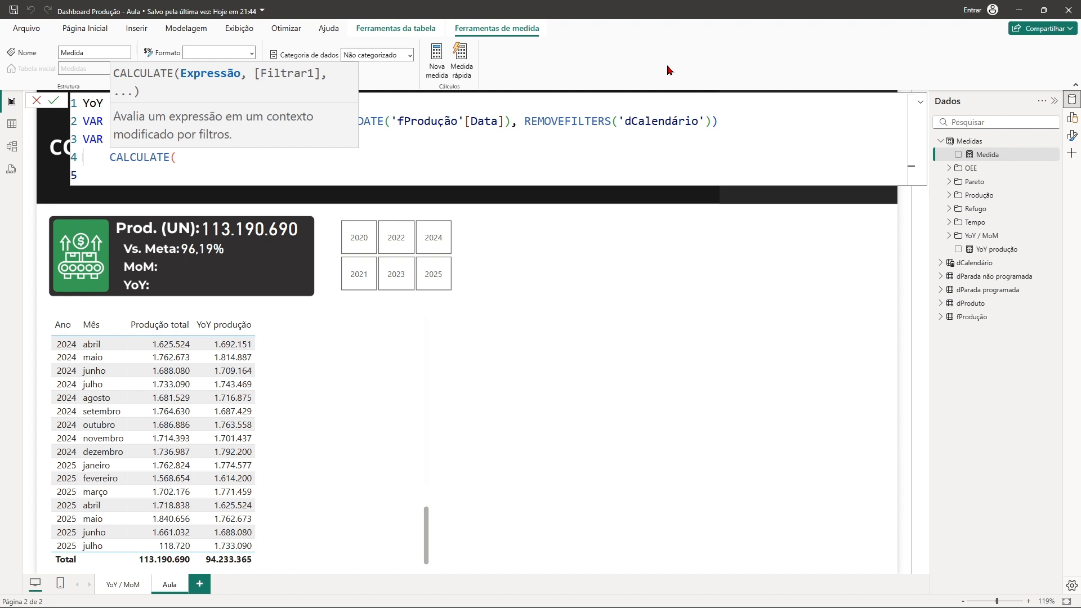
pyautogui.write('sum')
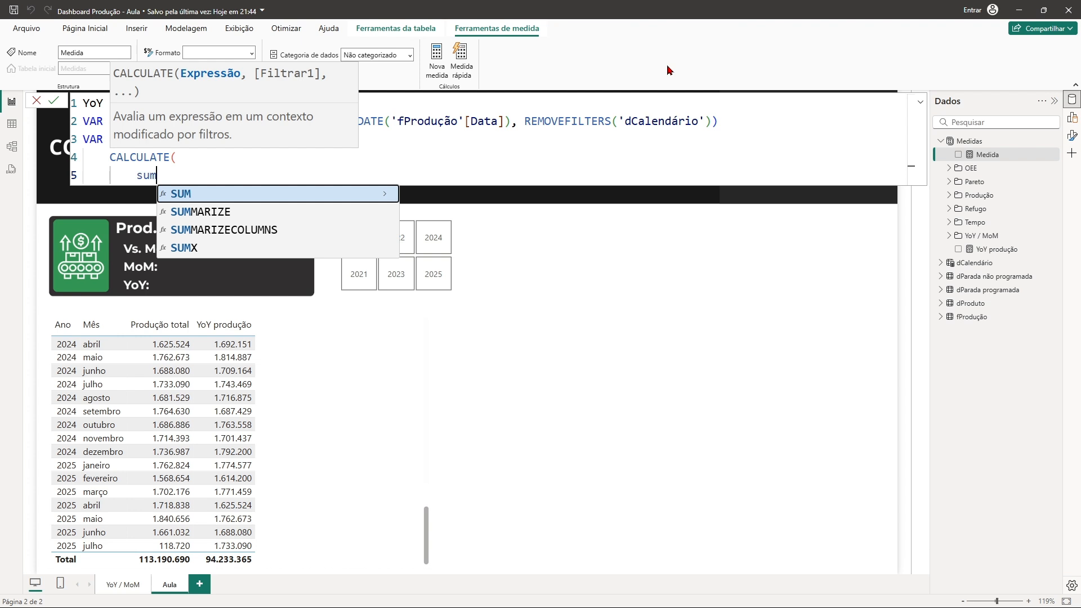
pyautogui.press('Tab')
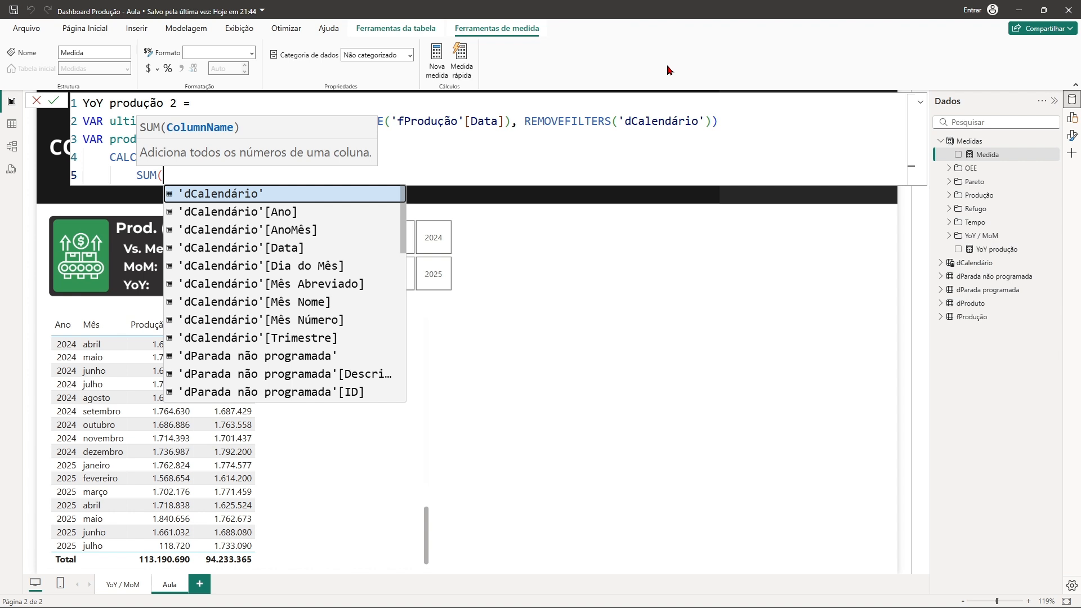
pyautogui.write('produ')
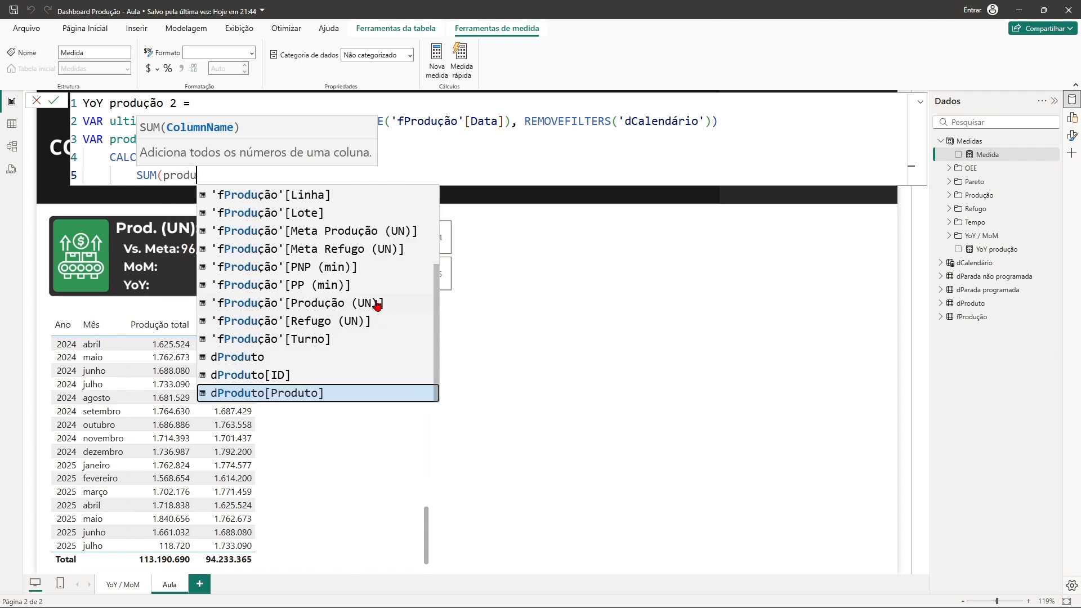
pyautogui.click(363, 306)
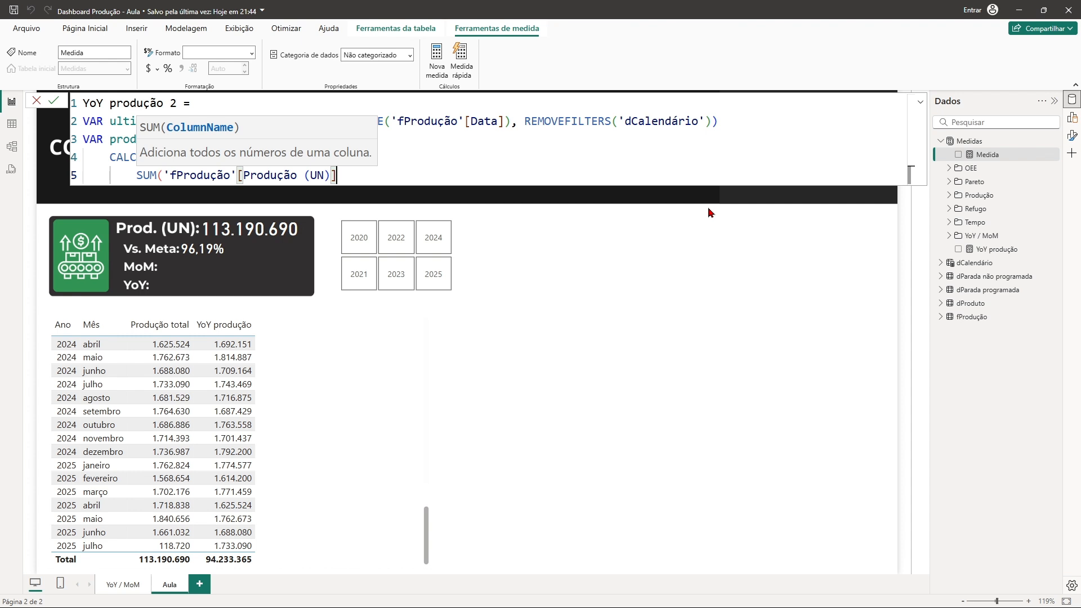
pyautogui.write(')')
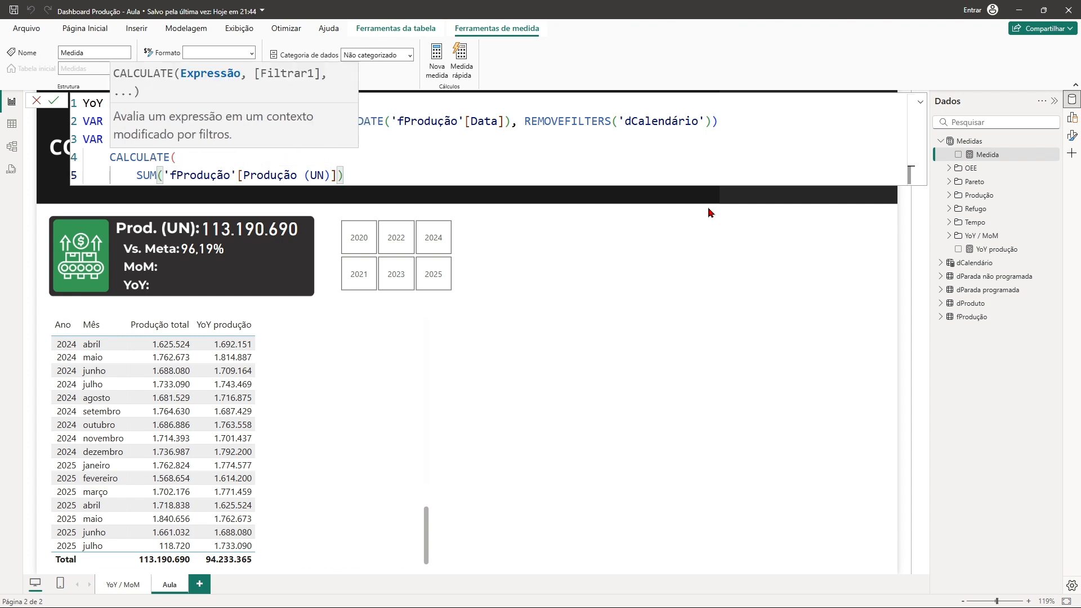
# Step: Start a DATEADD filter on a new line of the producaoanterior CALCULATE, with 'dCalendário'[Data] as its dates
pyautogui.write(',')
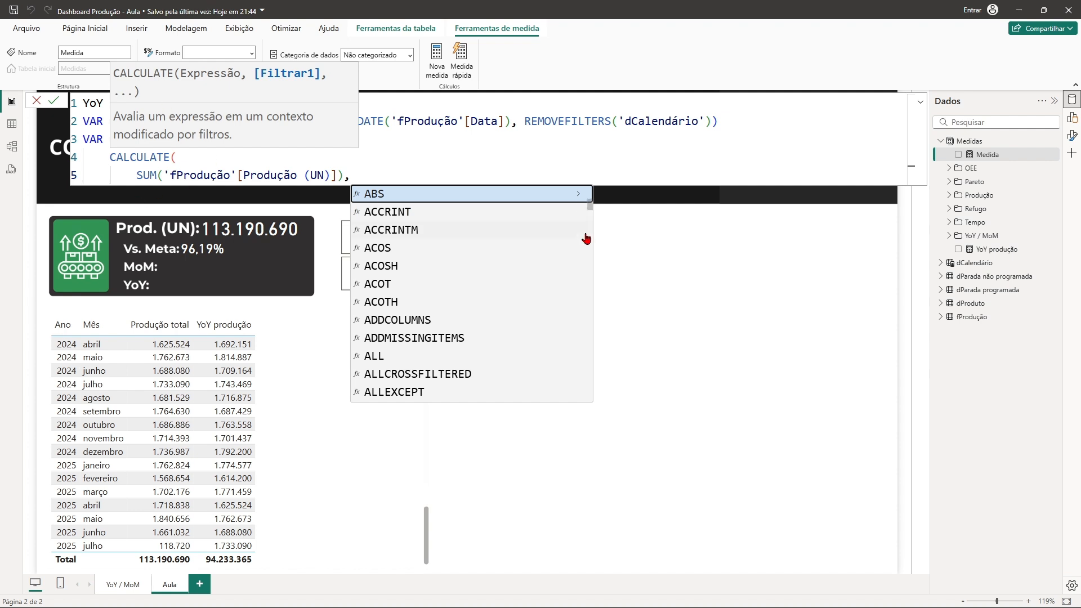
pyautogui.hotkey('shift', 'Return')
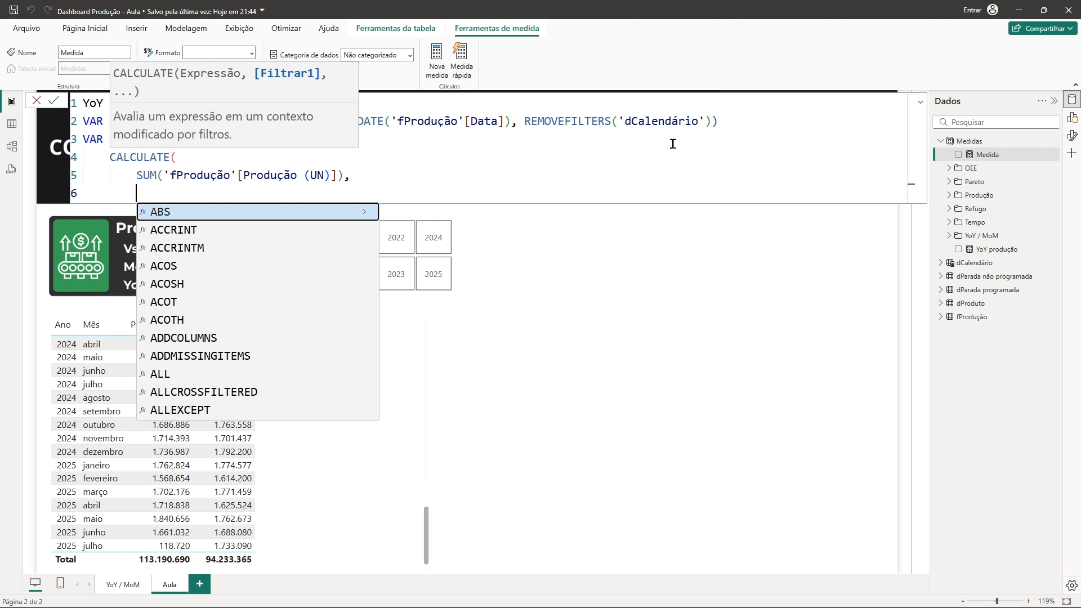
pyautogui.write('date')
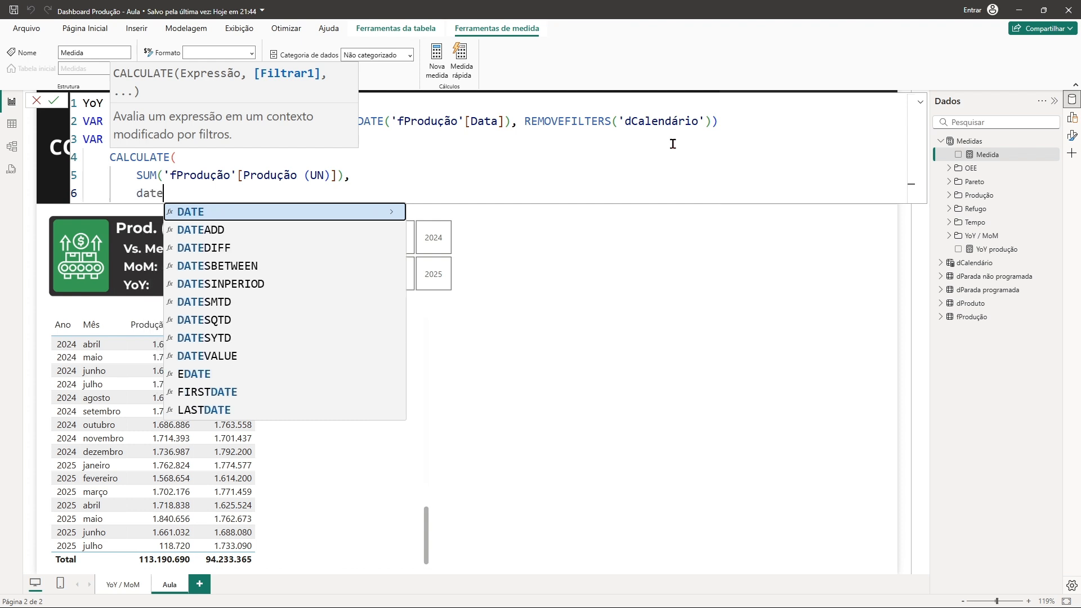
pyautogui.click(224, 230)
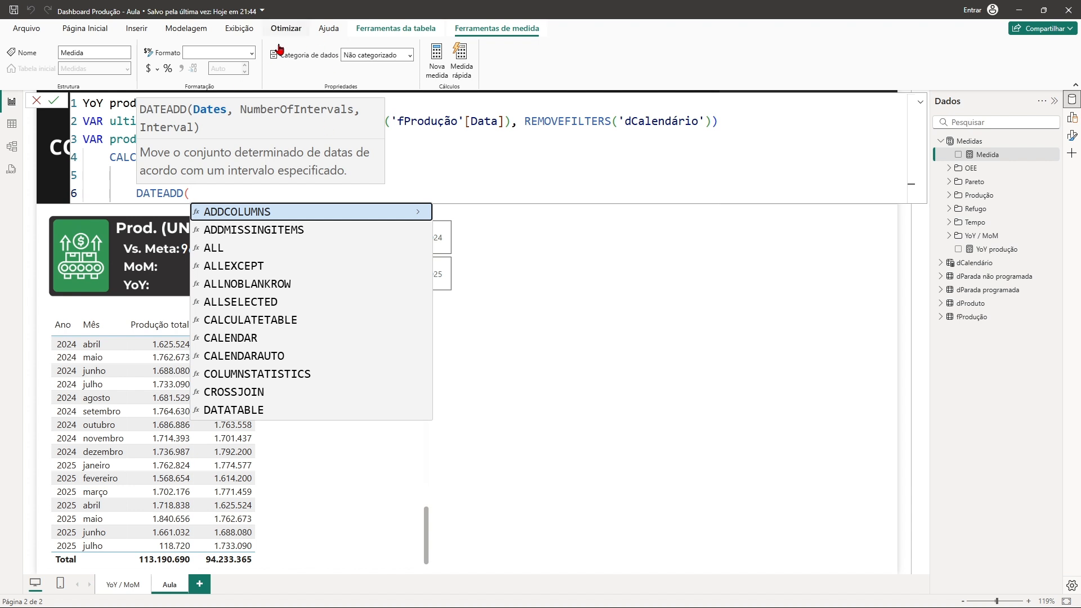
pyautogui.write('dc')
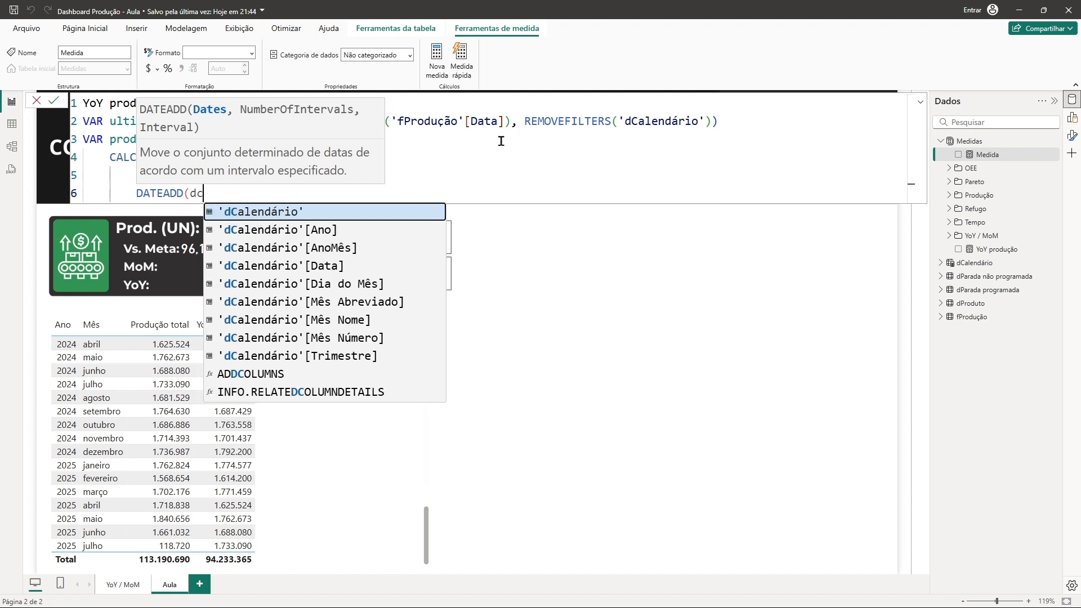
pyautogui.click(320, 265)
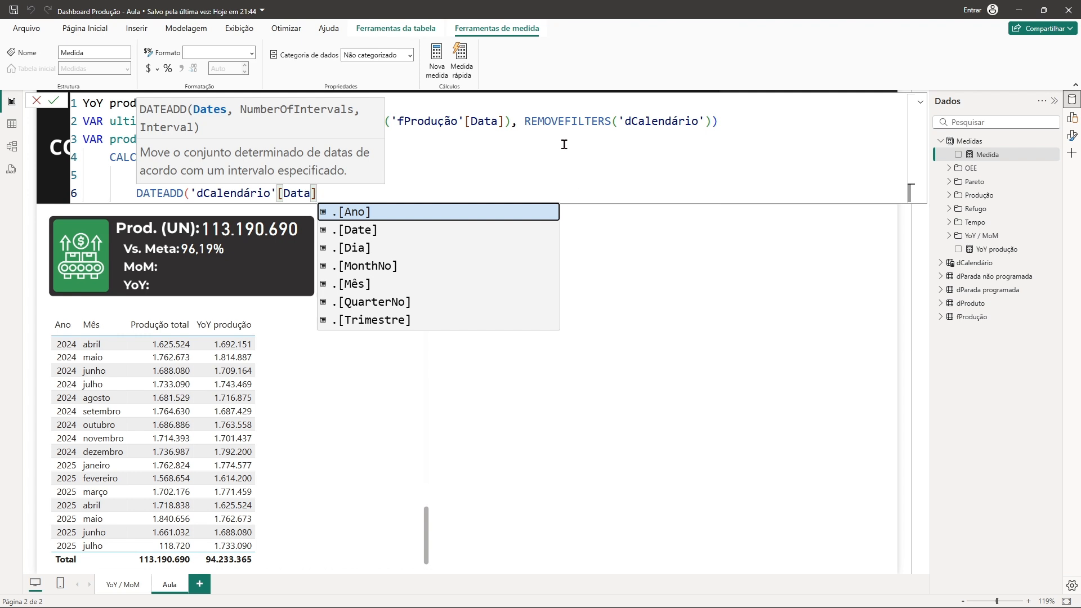
# Step: Complete the DATEADD filter with an interval count of -12 and MONTH as the interval
pyautogui.write(',')
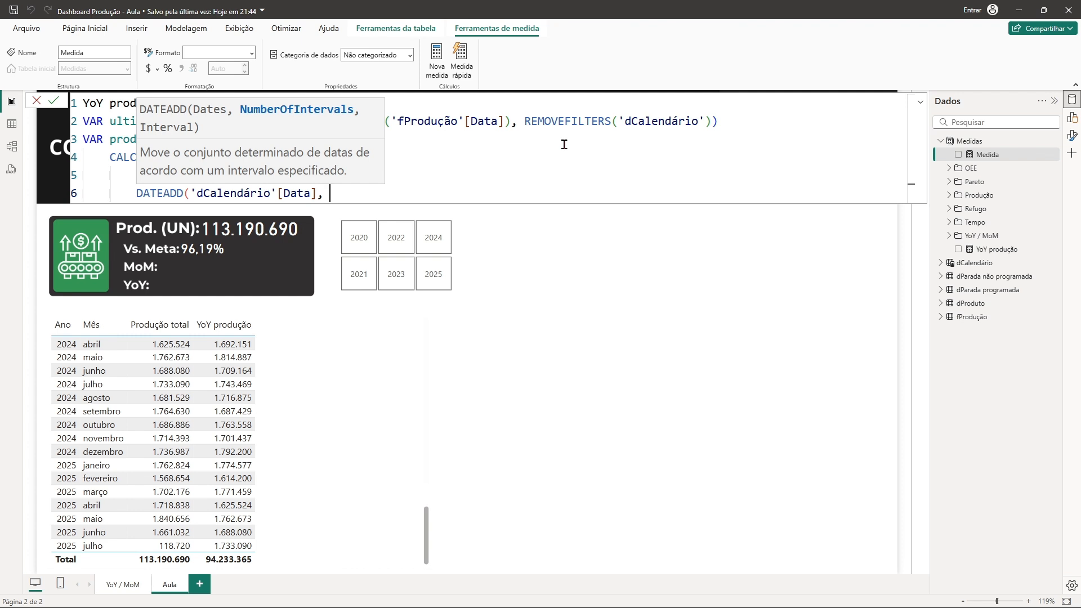
pyautogui.write('-12')
pyautogui.write(', m')
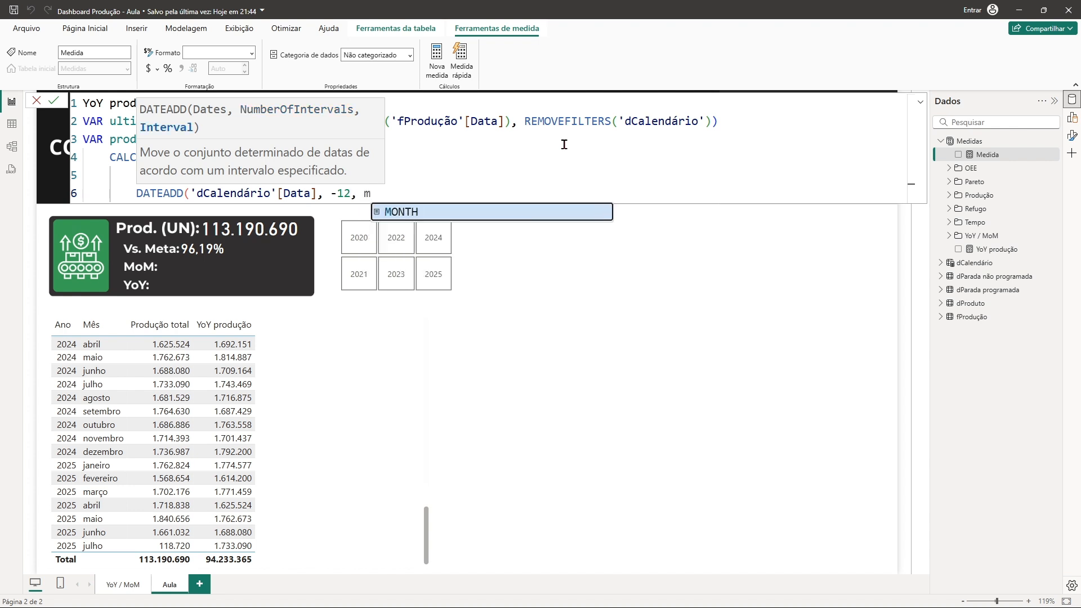
pyautogui.click(423, 212)
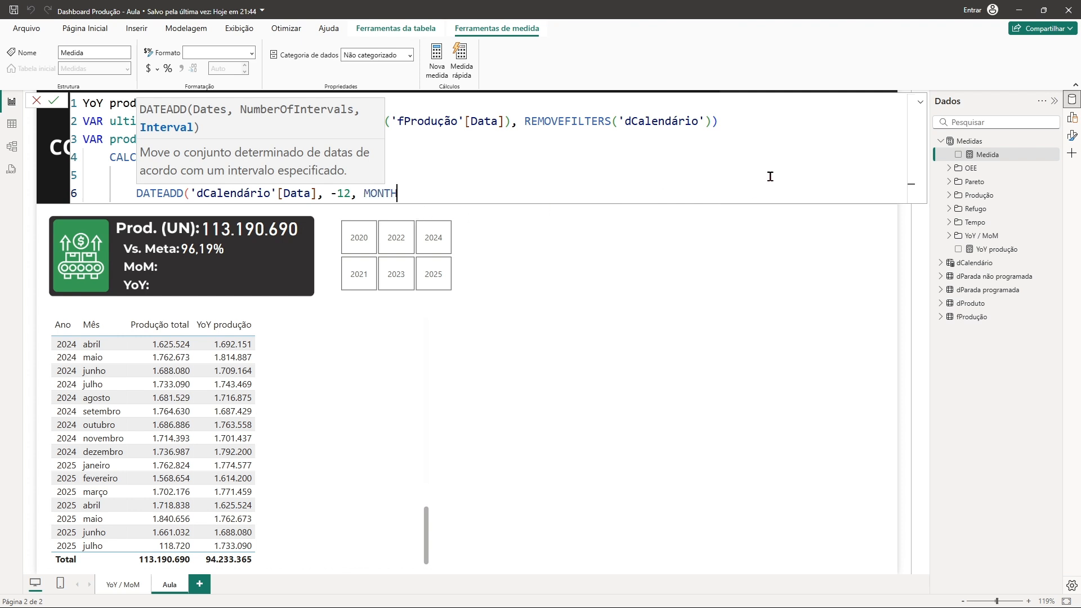
pyautogui.write(')')
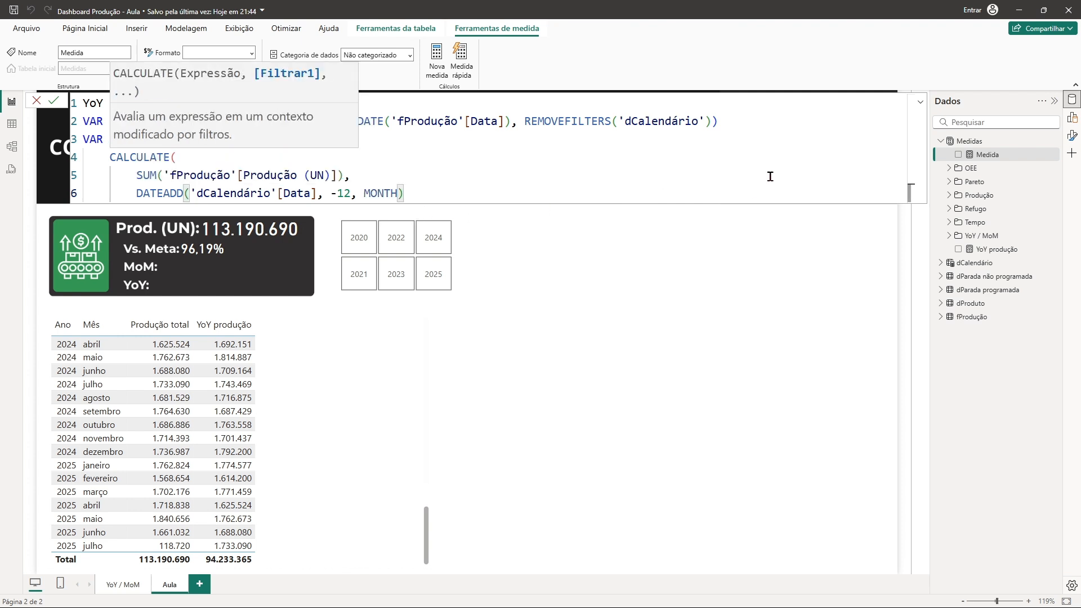
# Step: Add a second filter line to the producaoanterior CALCULATE, opening a FILTER over the table ALL('dCalendário')
pyautogui.write(',')
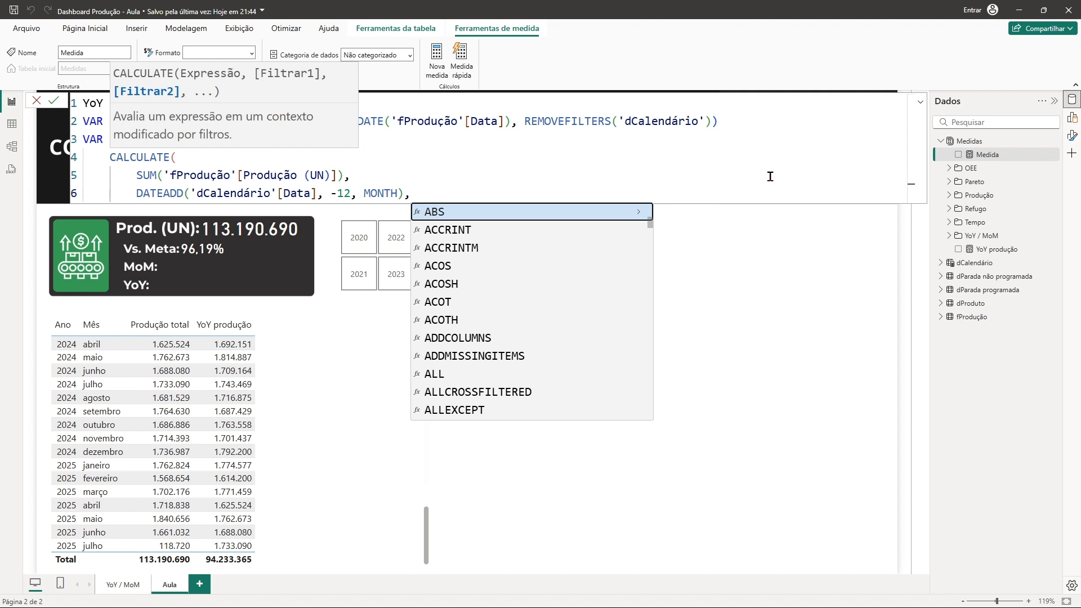
pyautogui.hotkey('shift', 'Return')
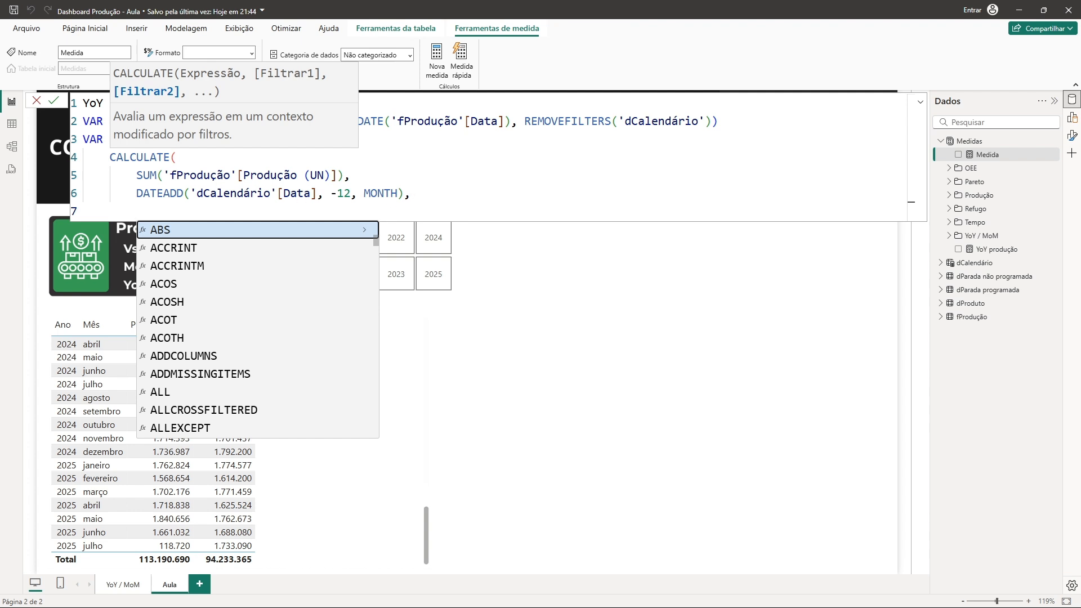
pyautogui.write('fil')
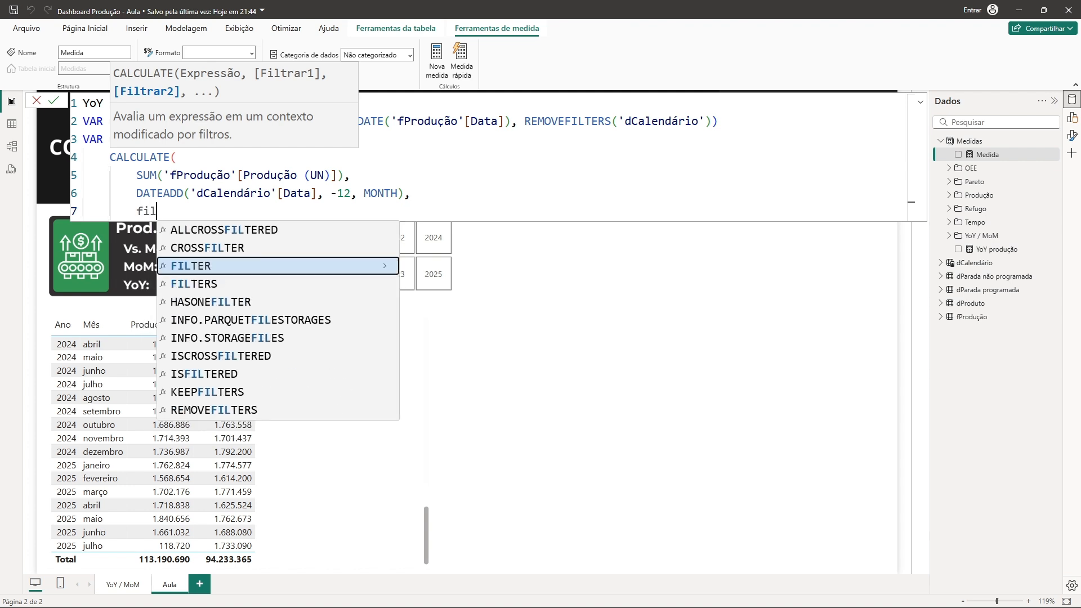
pyautogui.click(210, 267)
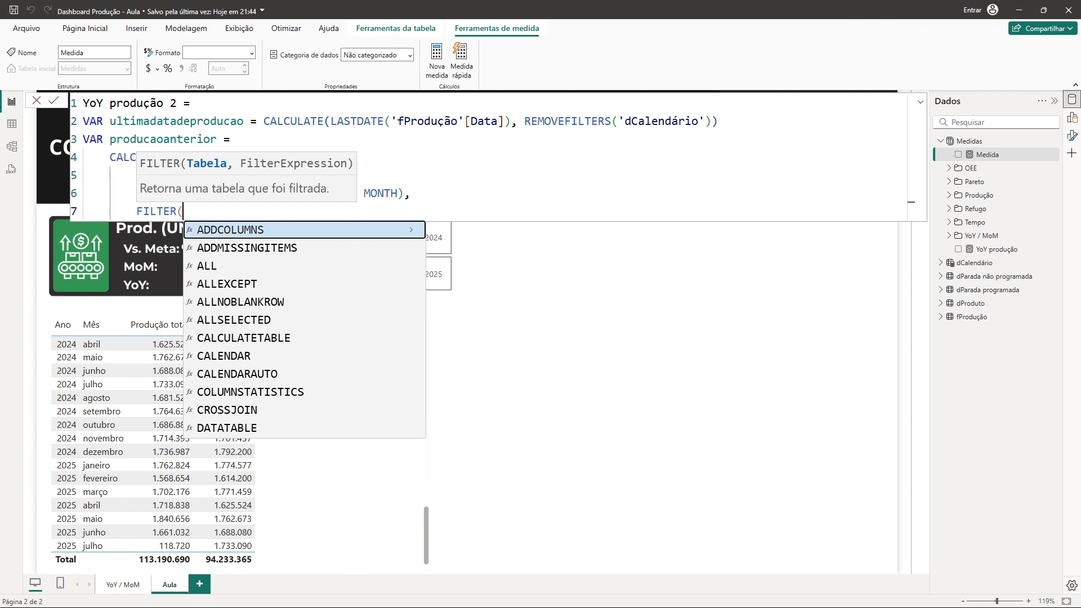
pyautogui.write('all')
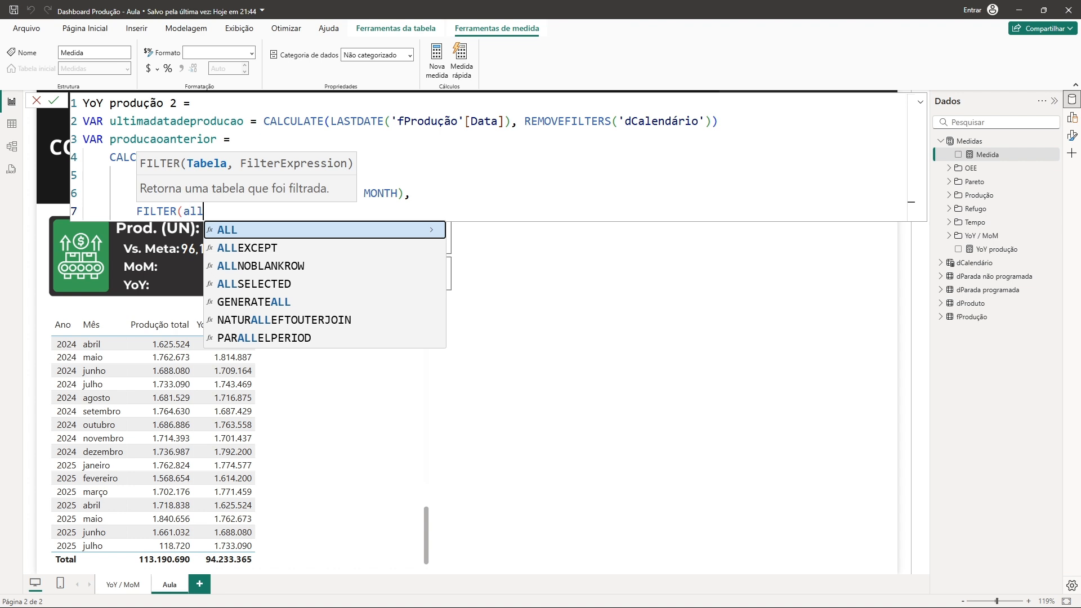
pyautogui.press('Tab')
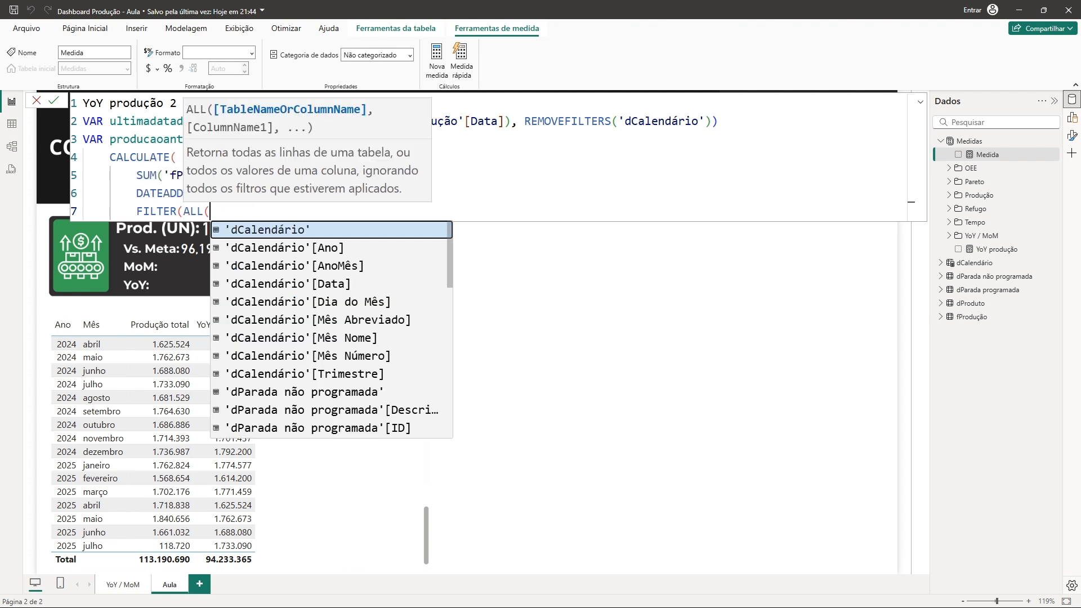
pyautogui.write('d')
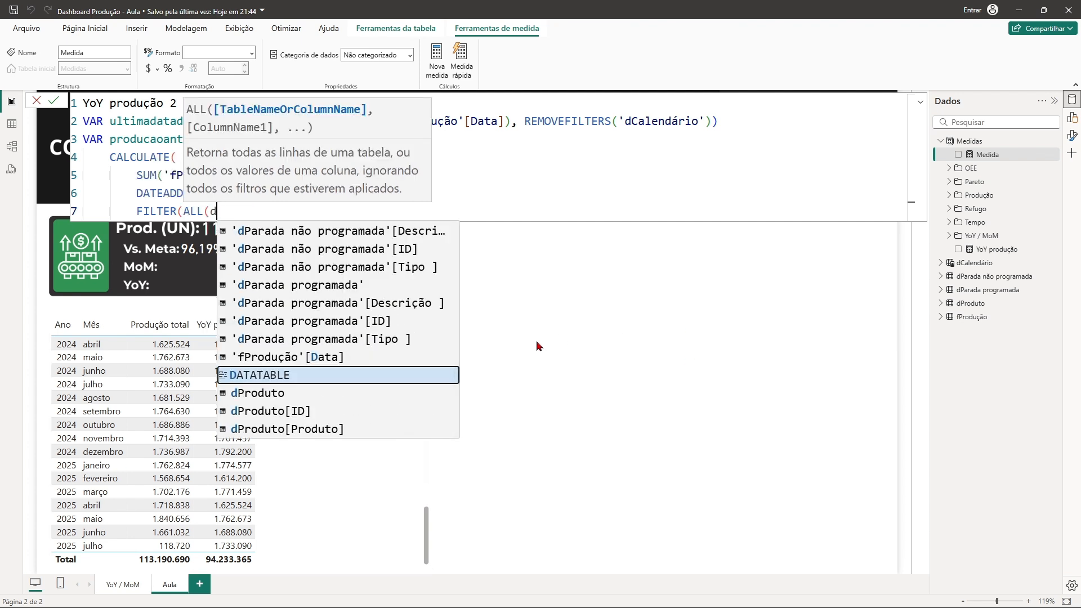
pyautogui.write('c')
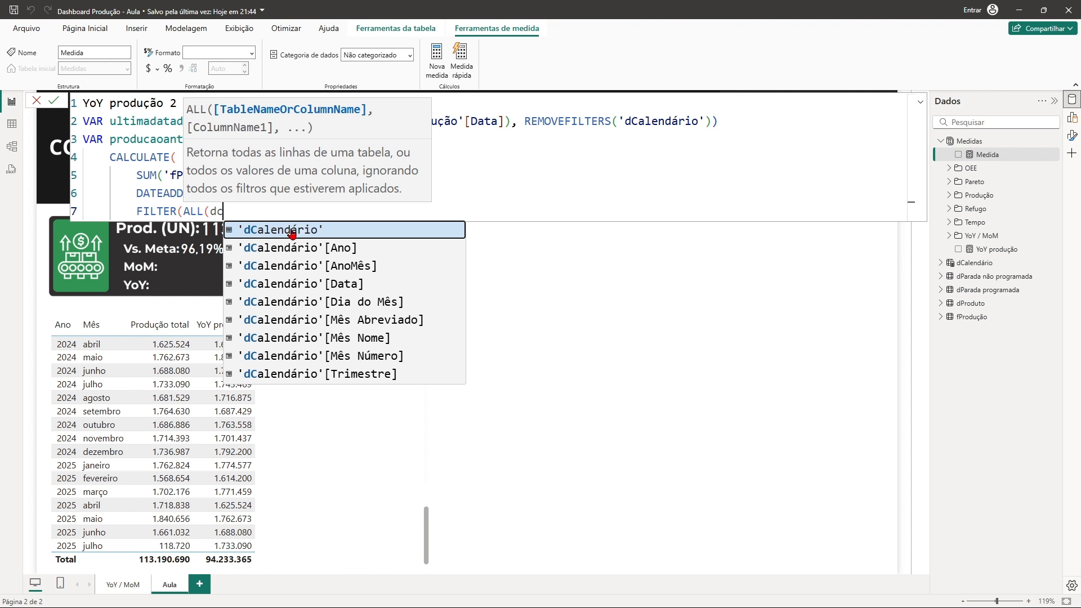
pyautogui.press('Tab')
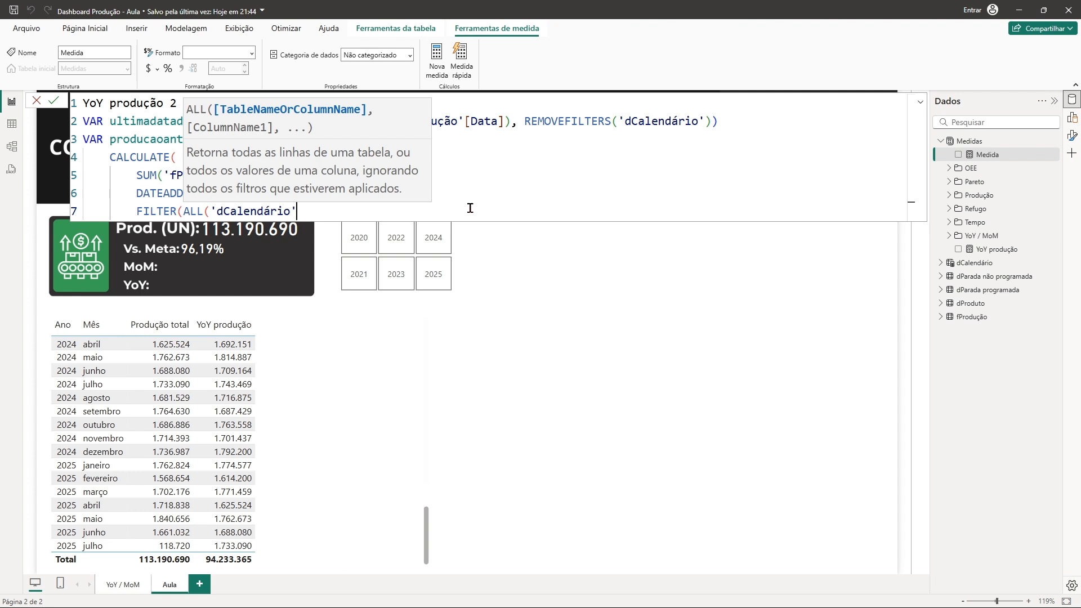
pyautogui.write(')')
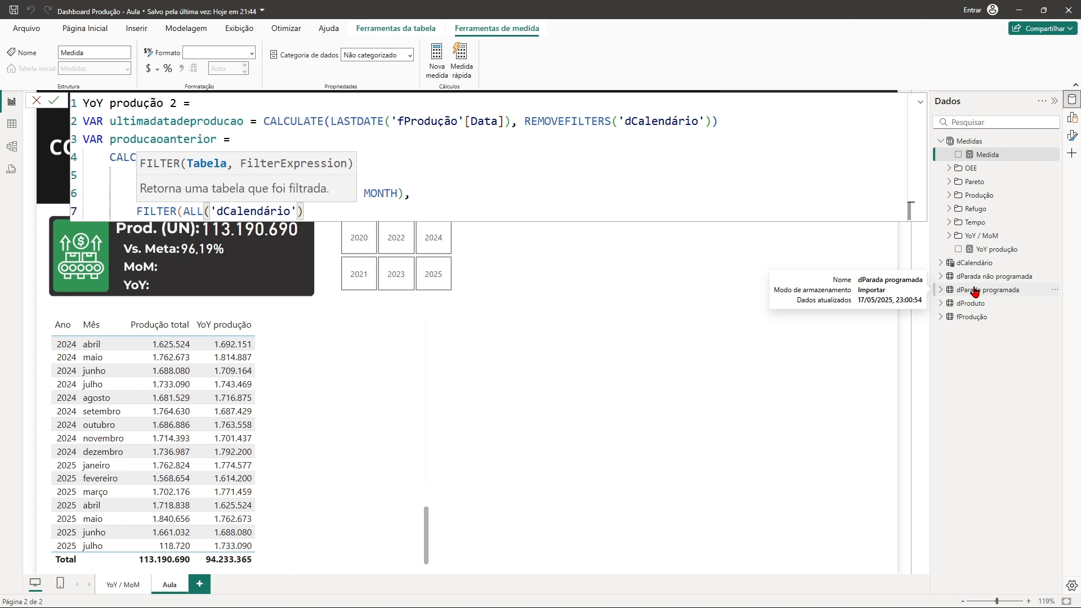
# Step: Start the FILTER condition as 'dCalendário'[Data] <= and open an EDATE function for the comparison date
pyautogui.write(', dca')
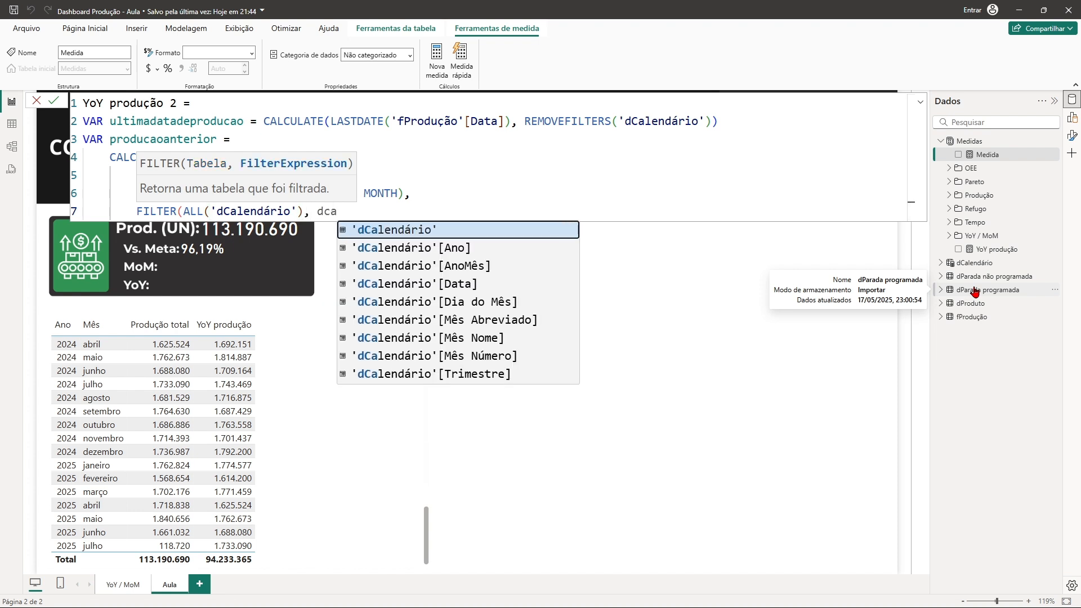
pyautogui.press('Down')
pyautogui.press('Down')
pyautogui.press('Down')
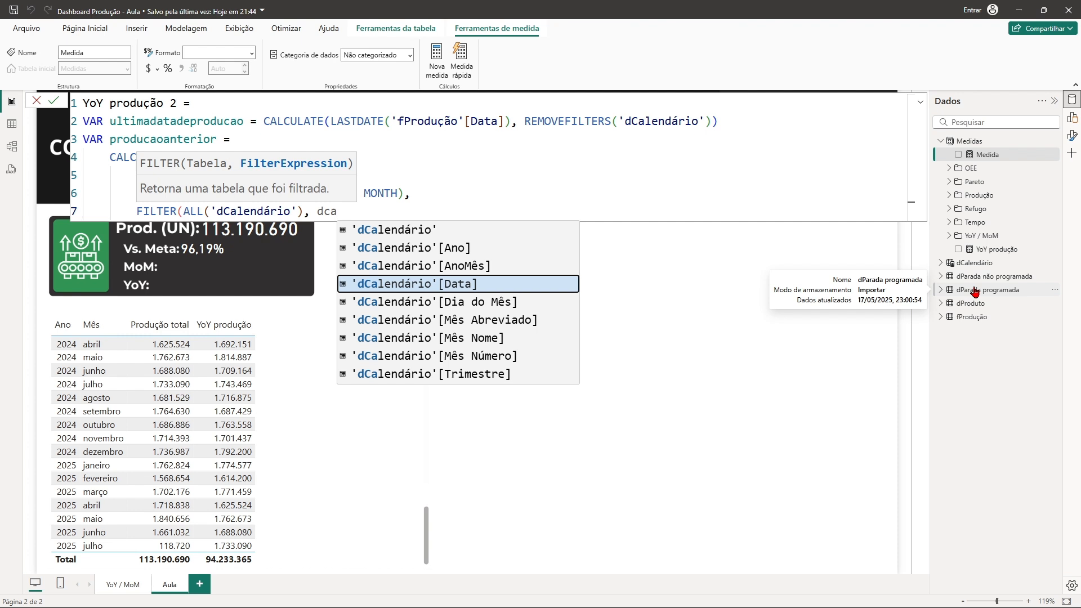
pyautogui.press('Tab')
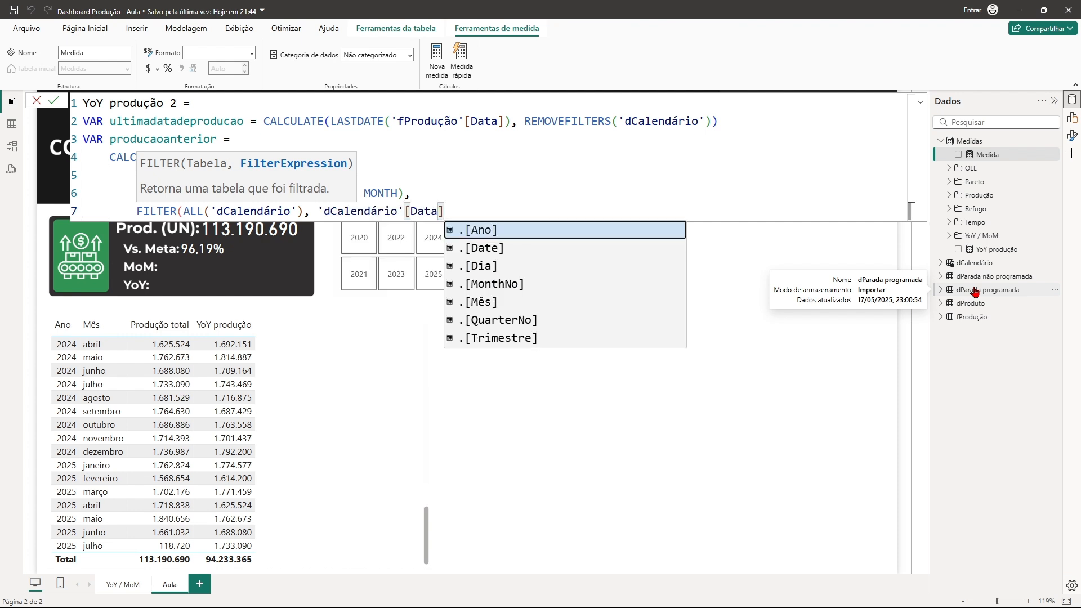
pyautogui.write('<')
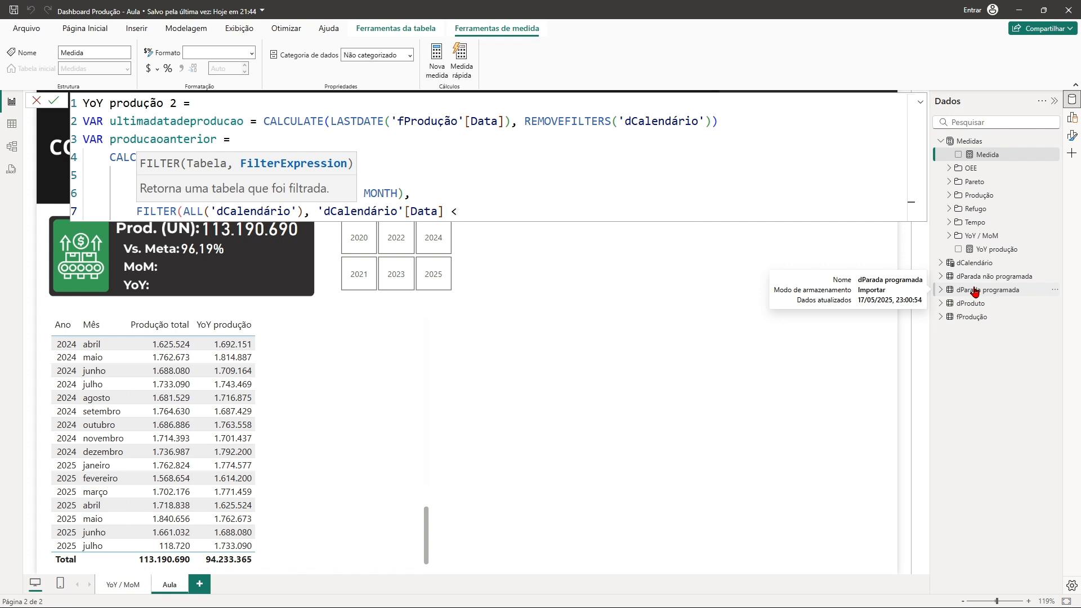
pyautogui.write('= eda')
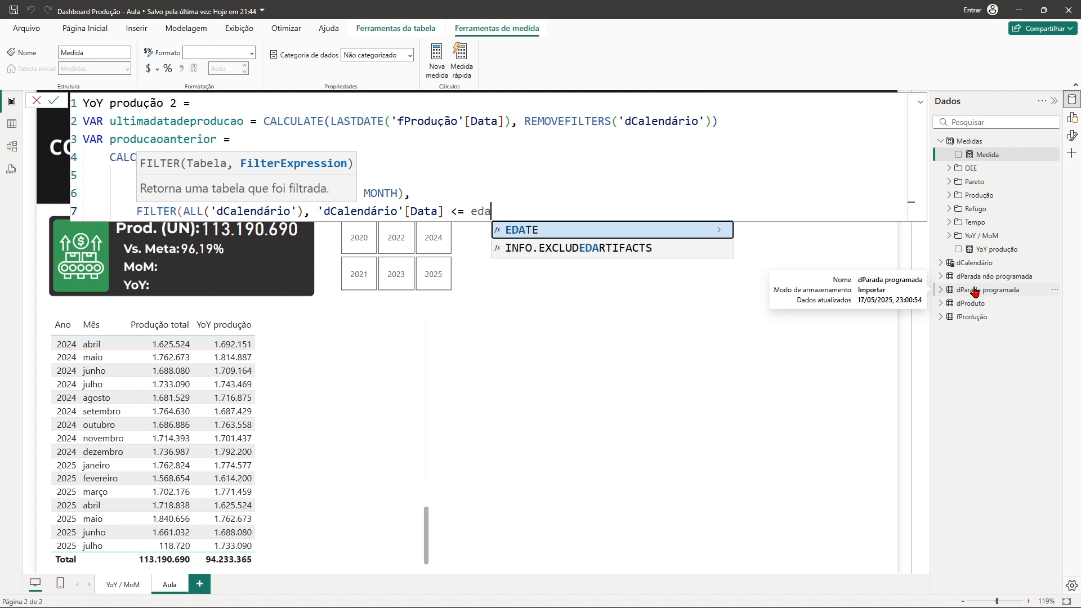
pyautogui.press('BackSpace')
pyautogui.write('a')
pyautogui.press('Tab')
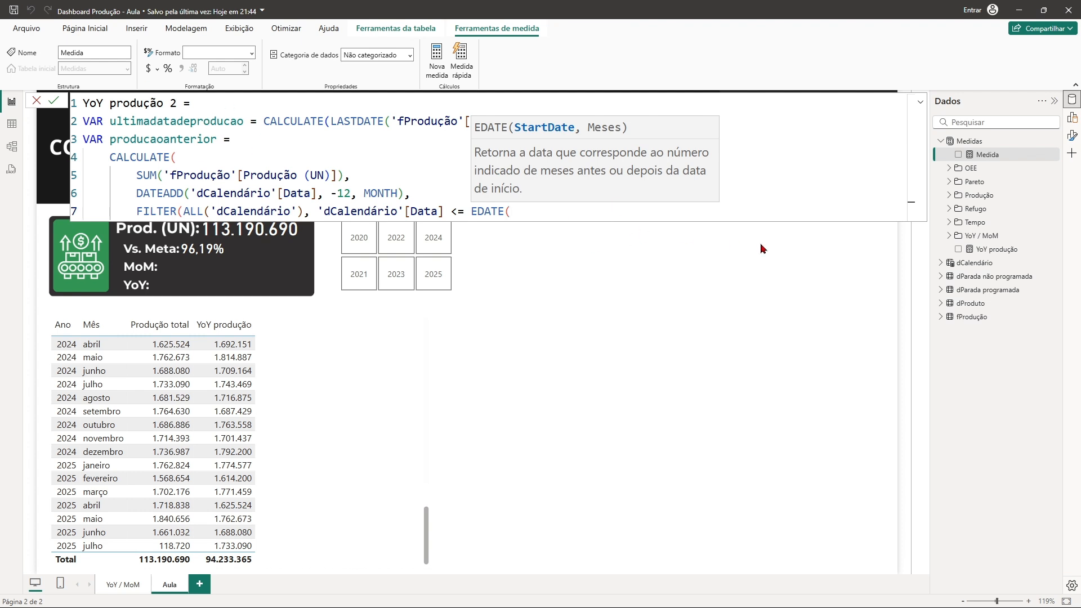
# Step: Complete EDATE with ultimadatadeproducao and -12 months, then close the FILTER and, on a new line, the producaoanterior CALCULATE
pyautogui.write('ul')
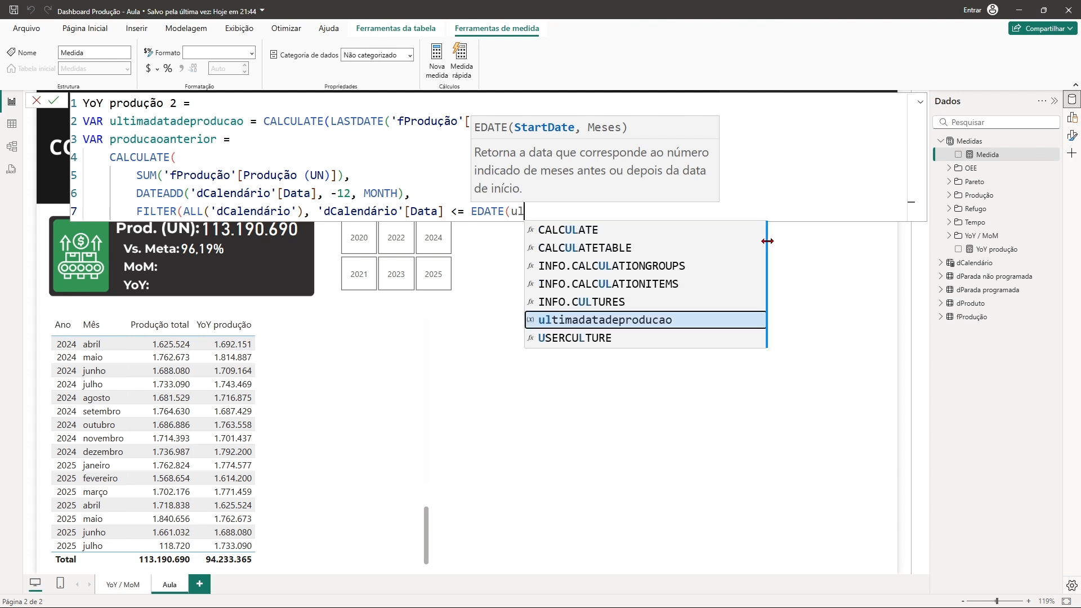
pyautogui.click(658, 319)
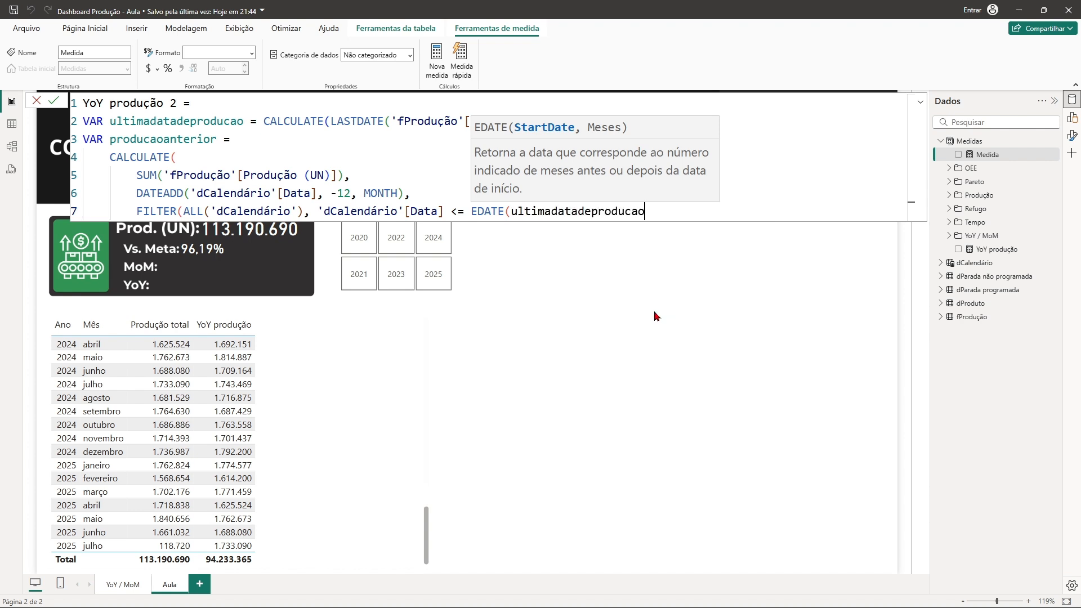
pyautogui.write(',')
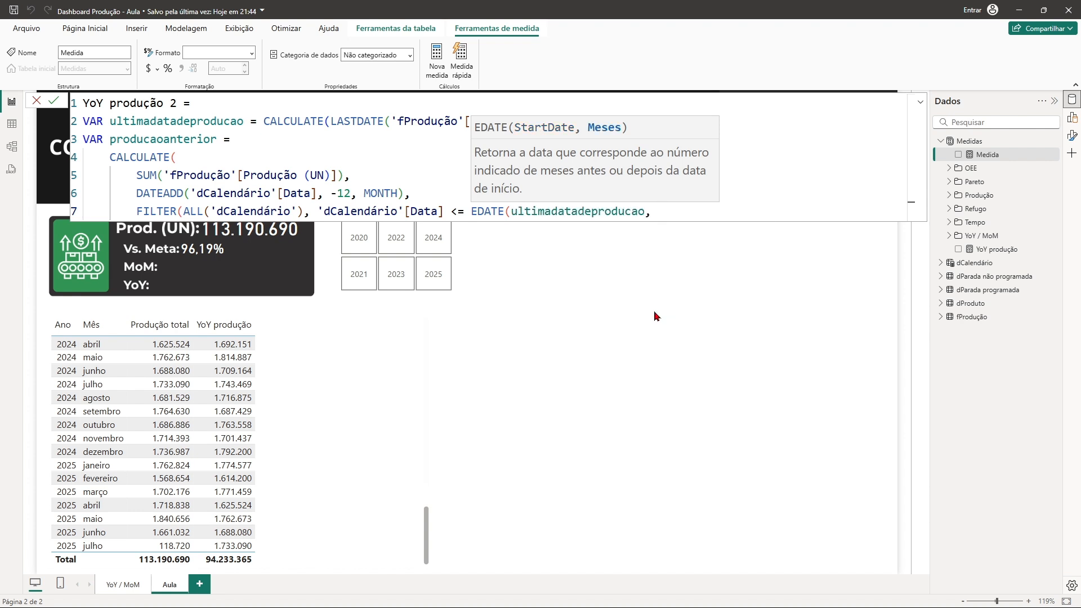
pyautogui.write(' 1')
pyautogui.press('BackSpace')
pyautogui.write('-12)')
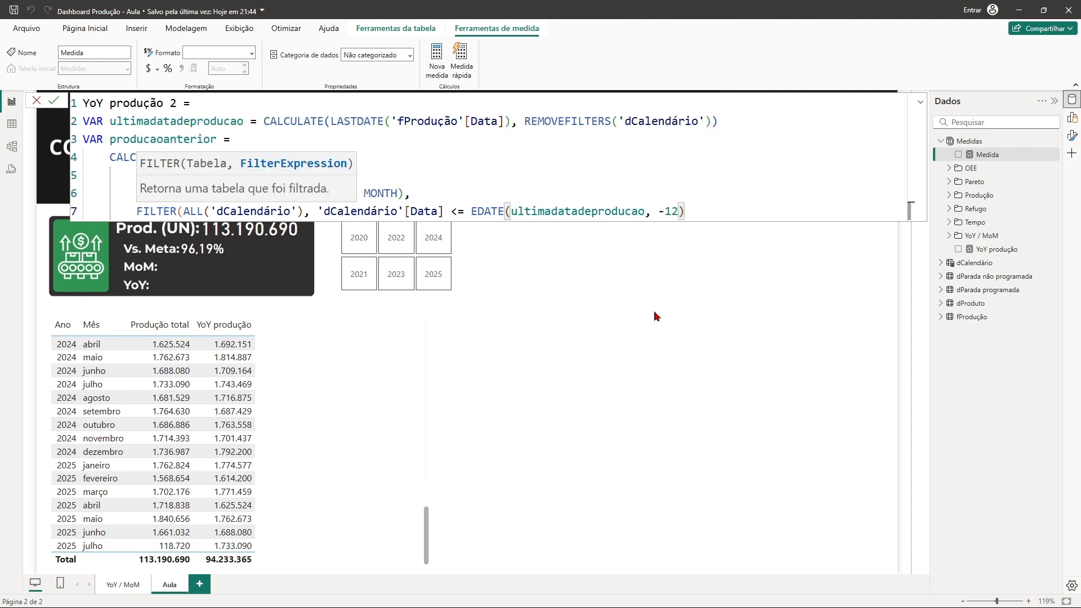
pyautogui.write(')')
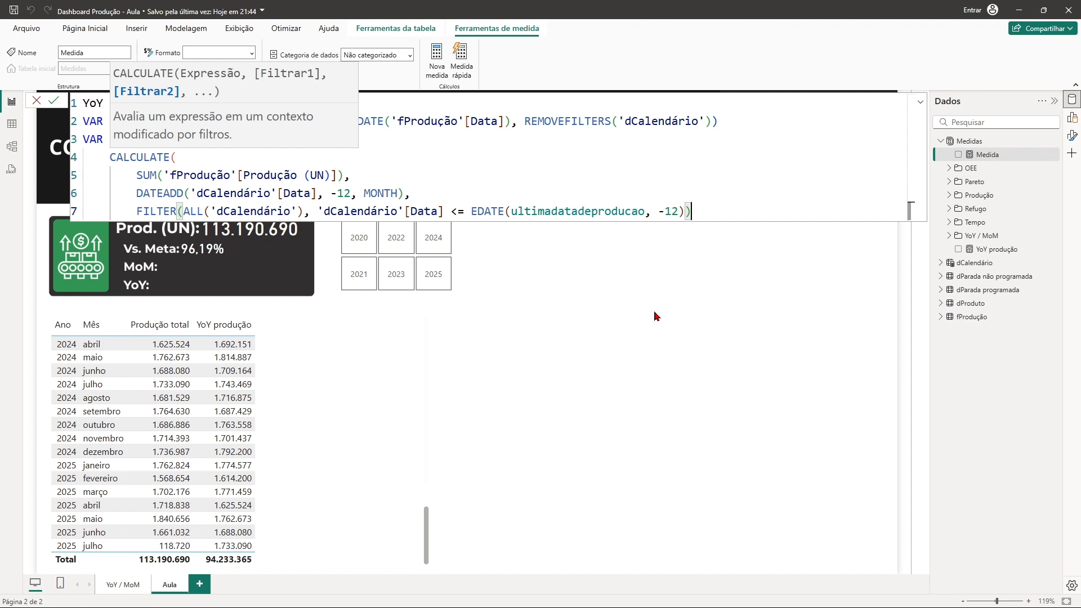
pyautogui.hotkey('shift', 'Return')
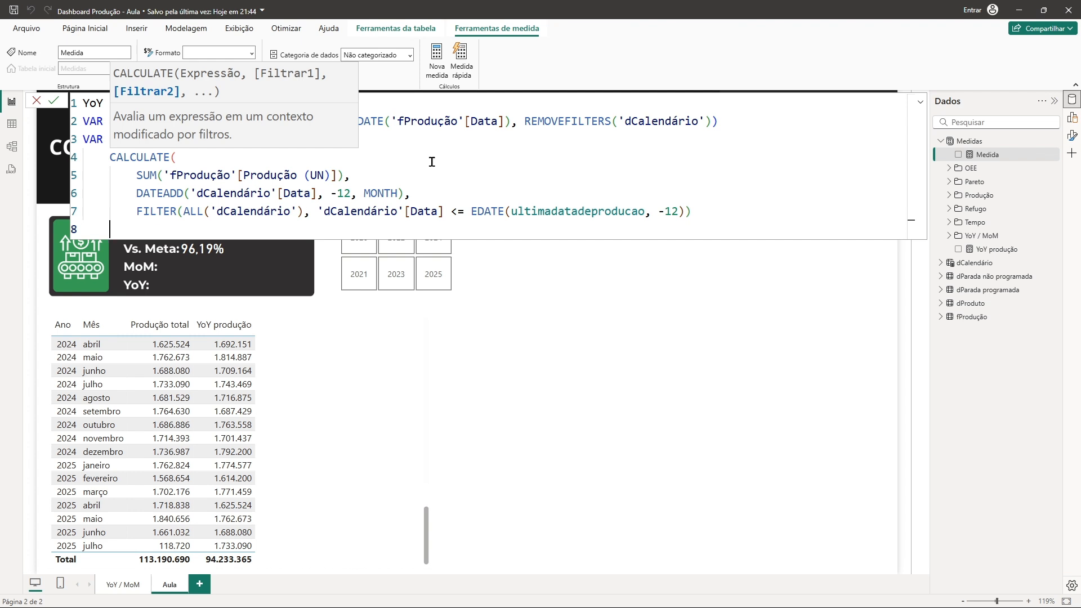
pyautogui.write(')')
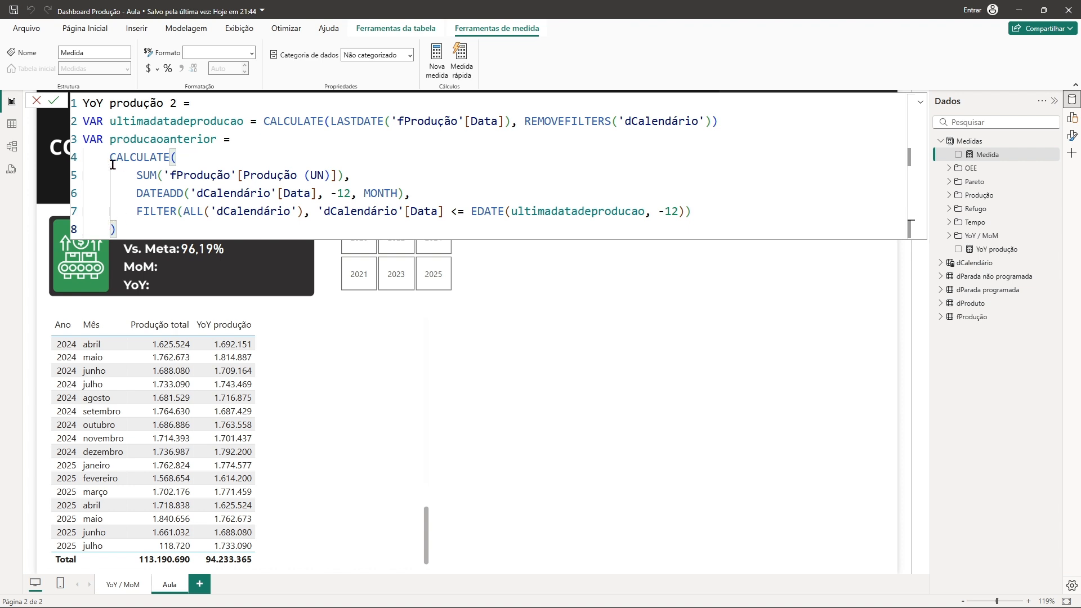
pyautogui.click(457, 212)
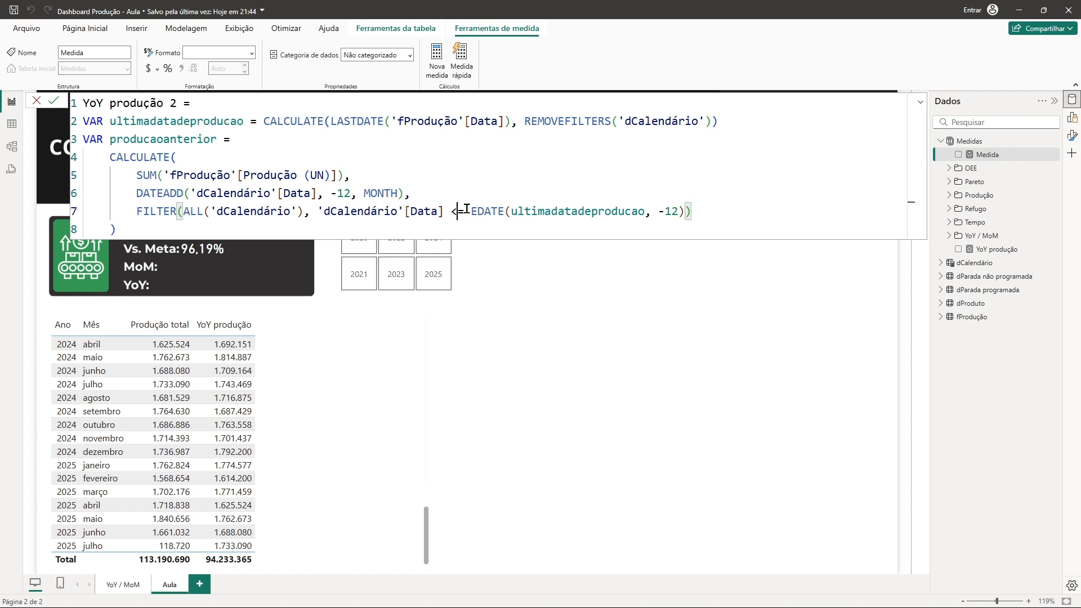
pyautogui.click(476, 211)
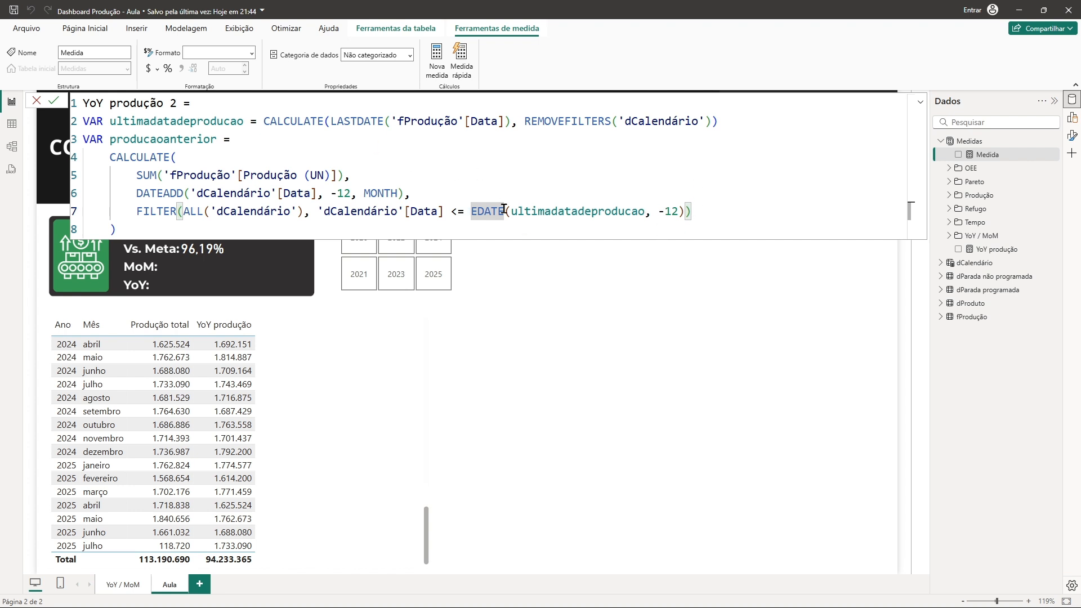
# Step: Add a RETURN producaoanterior line below the CALCULATE block and commit the YoY produção 2 measure
pyautogui.click(174, 233)
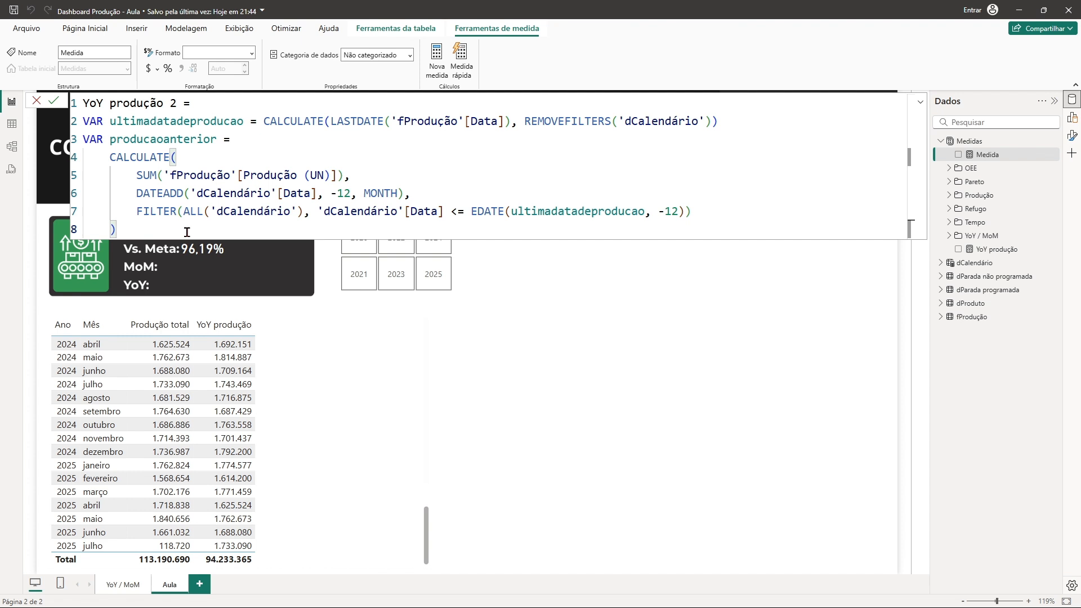
pyautogui.press('Return')
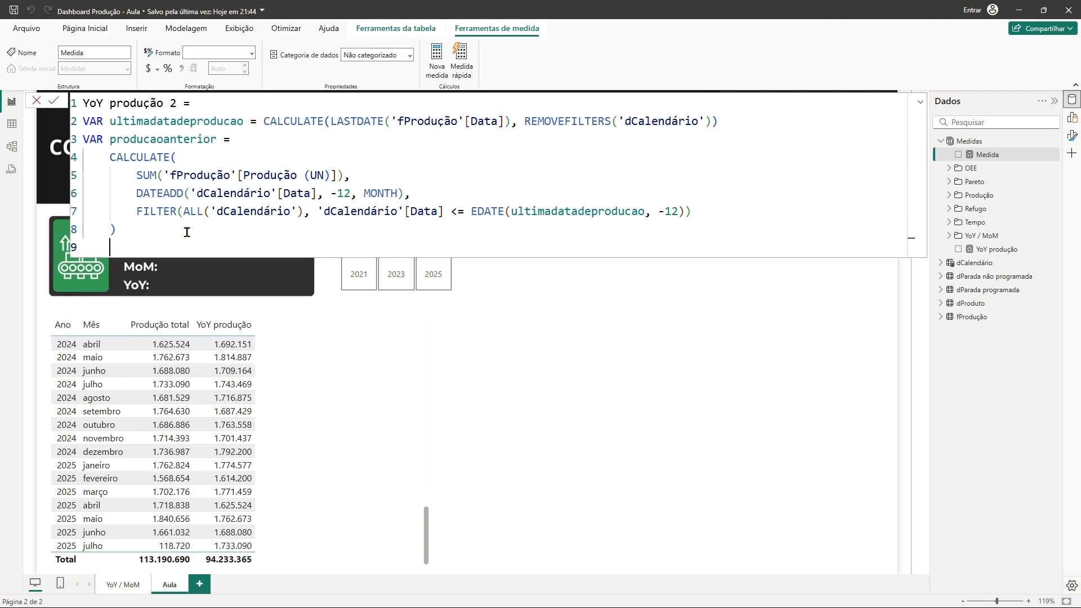
pyautogui.press('BackSpace')
pyautogui.write('Re')
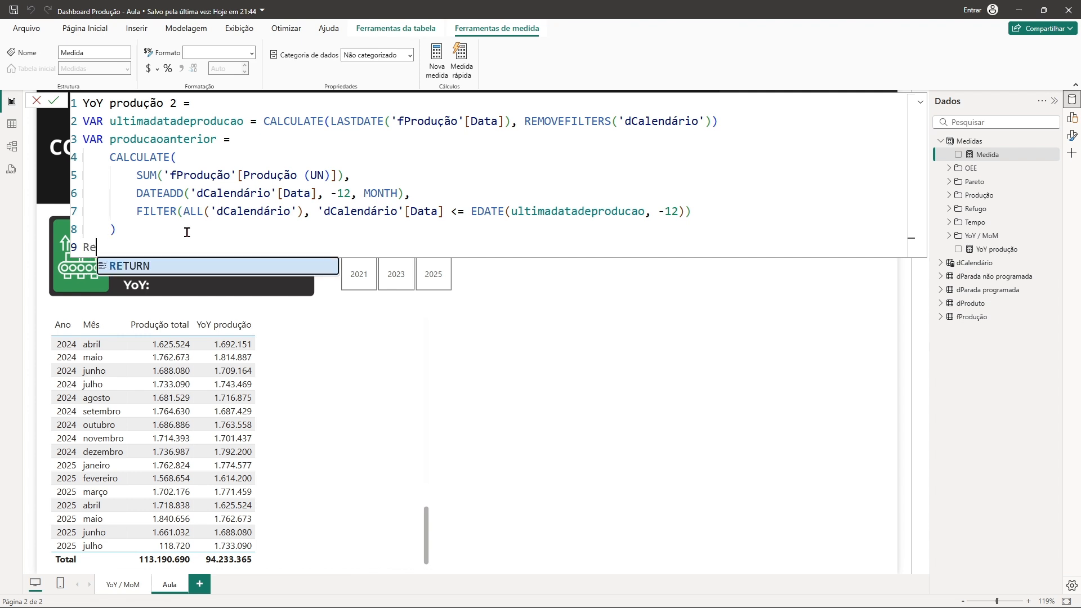
pyautogui.click(152, 269)
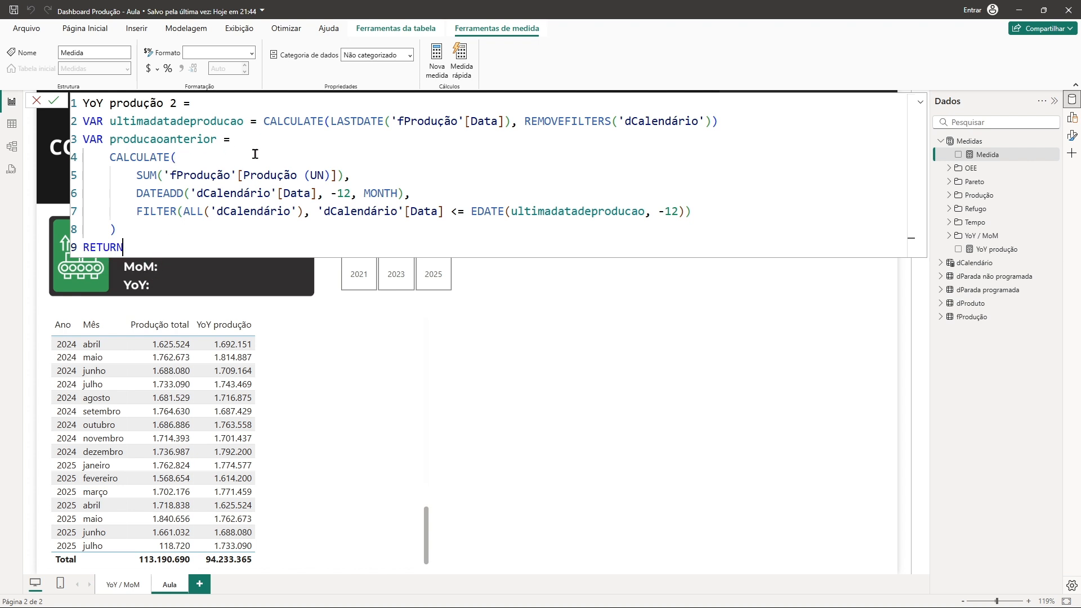
pyautogui.write('pr')
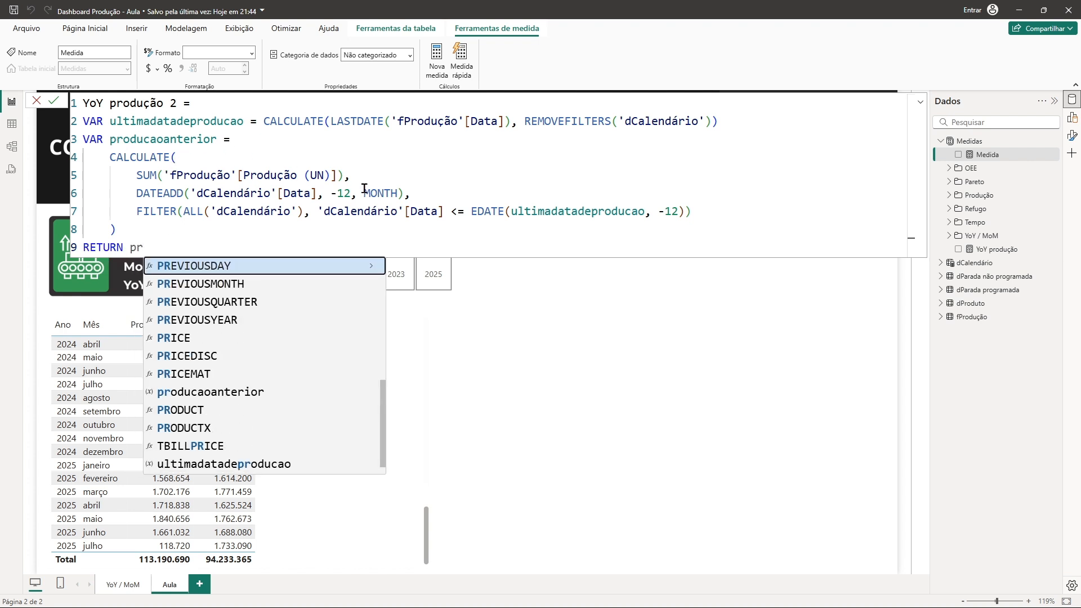
pyautogui.write('od')
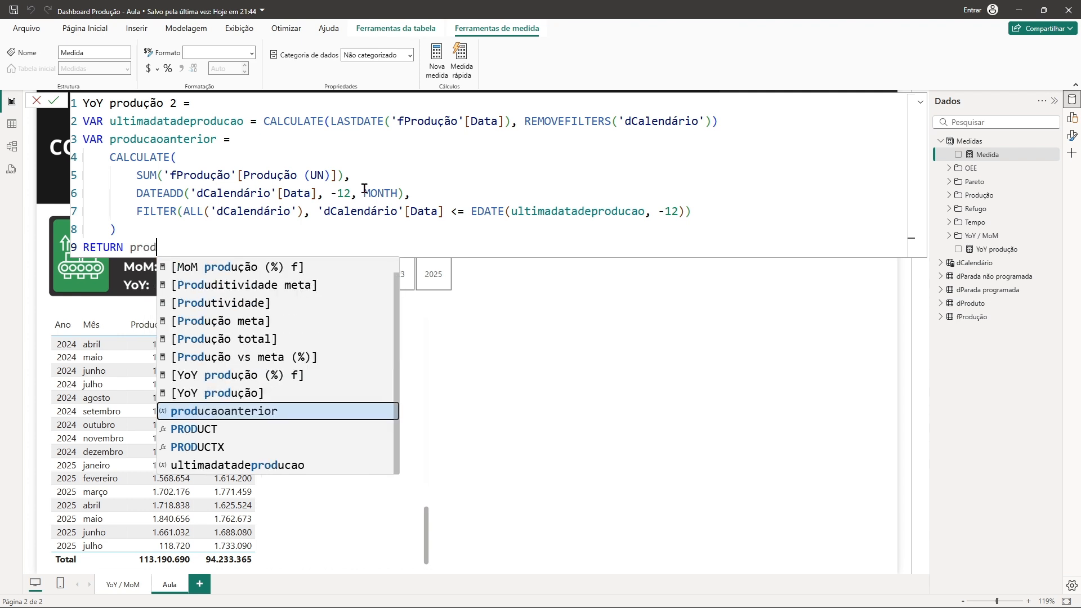
pyautogui.click(264, 417)
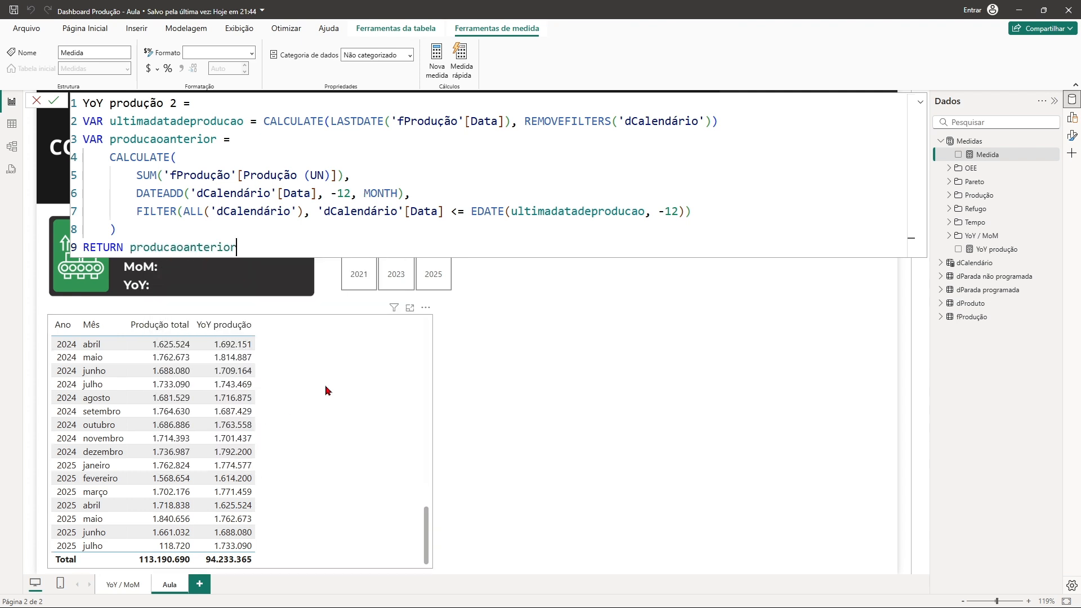
pyautogui.press('Return')
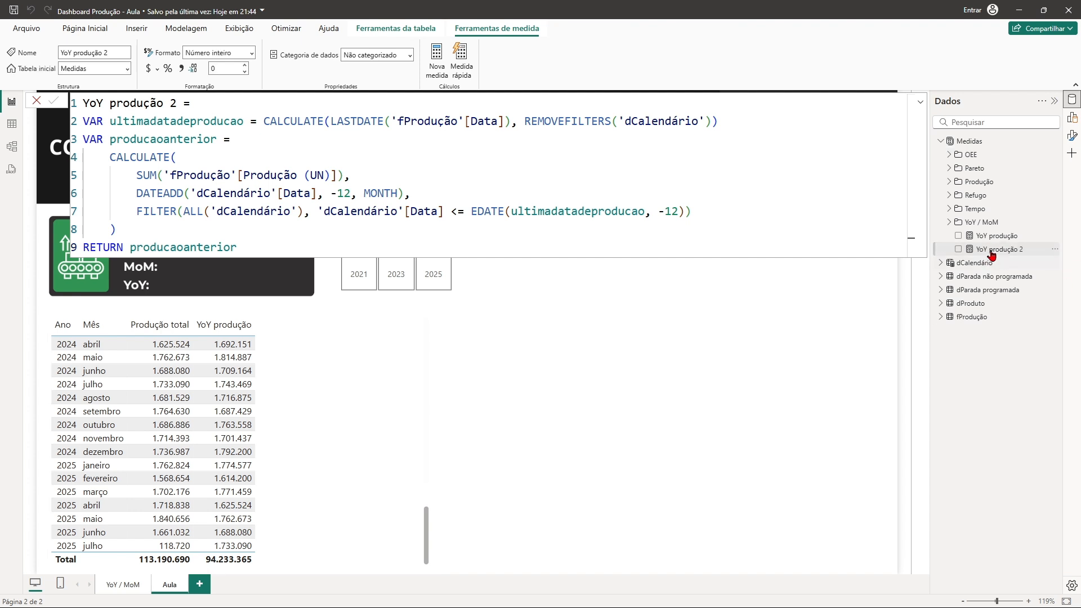
# Step: Add the YoY produção 2 measure to the monthly table and format it with a thousands separator
pyautogui.moveTo(999, 251); pyautogui.dragTo(315, 394)
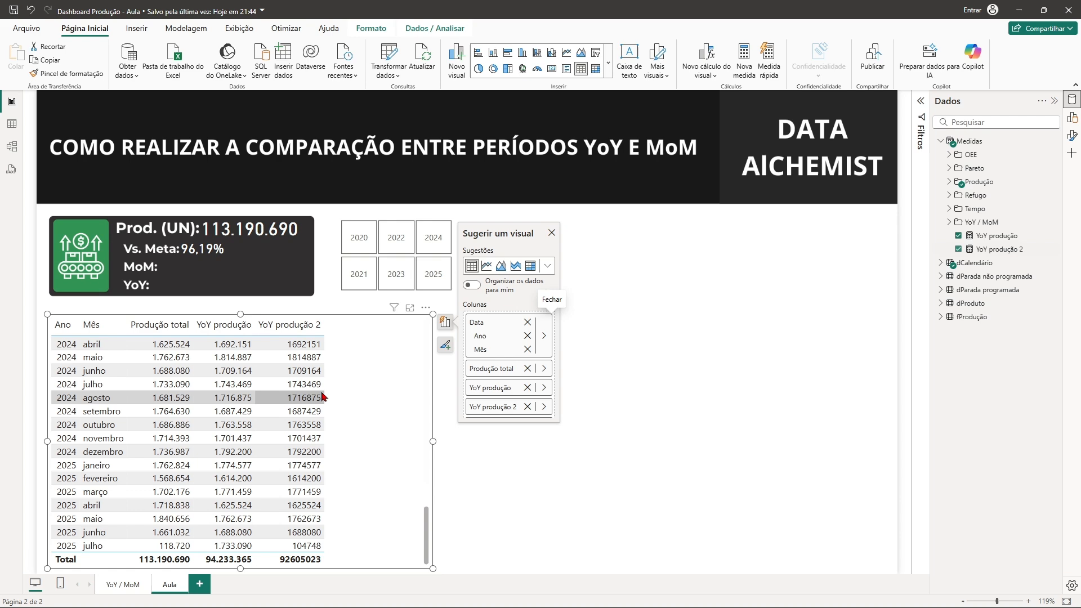
pyautogui.click(1003, 250)
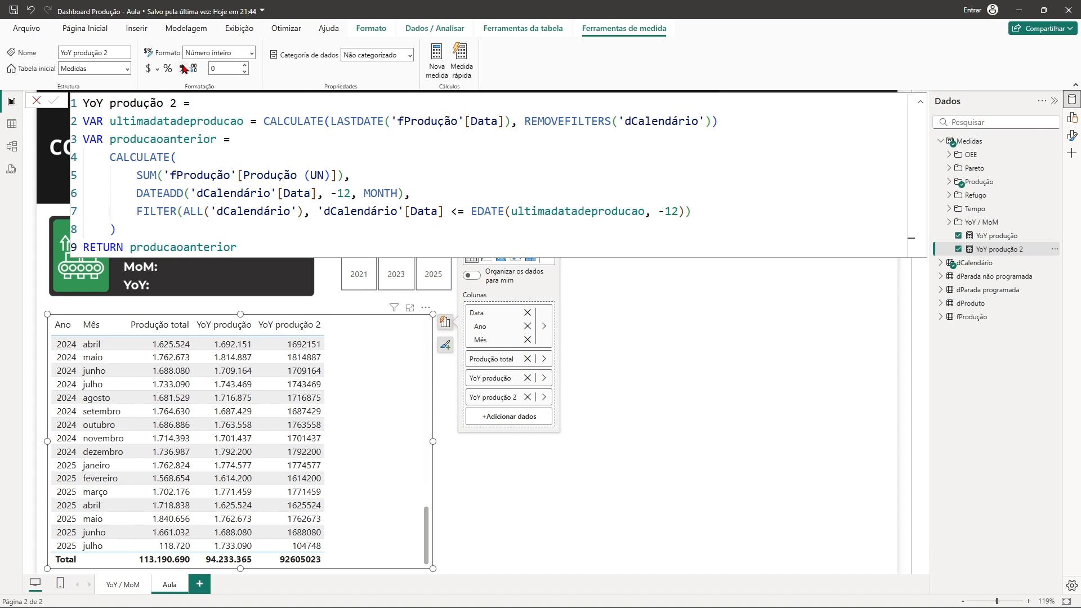
pyautogui.click(183, 68)
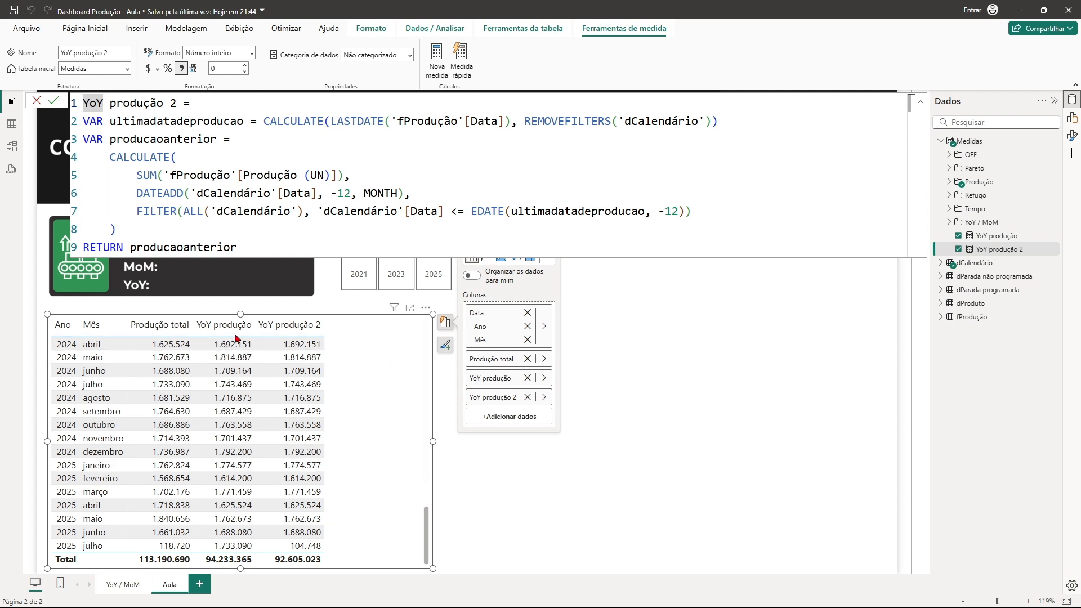
# Step: In the YoY produção measure, replace the returned producaoanterior variable with YoY and commit the formula
pyautogui.click(997, 236)
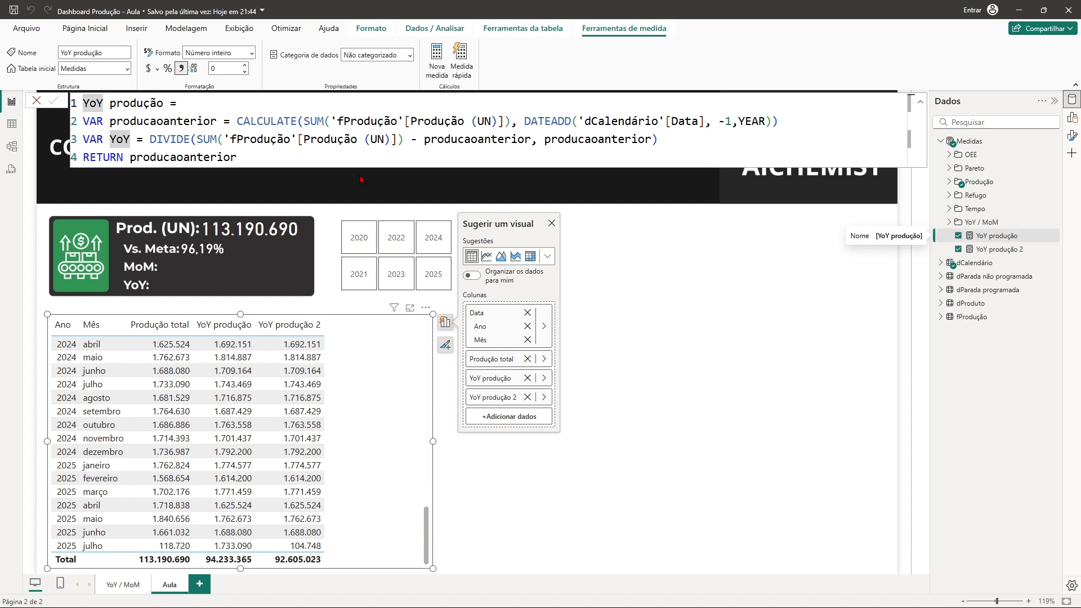
pyautogui.click(266, 159)
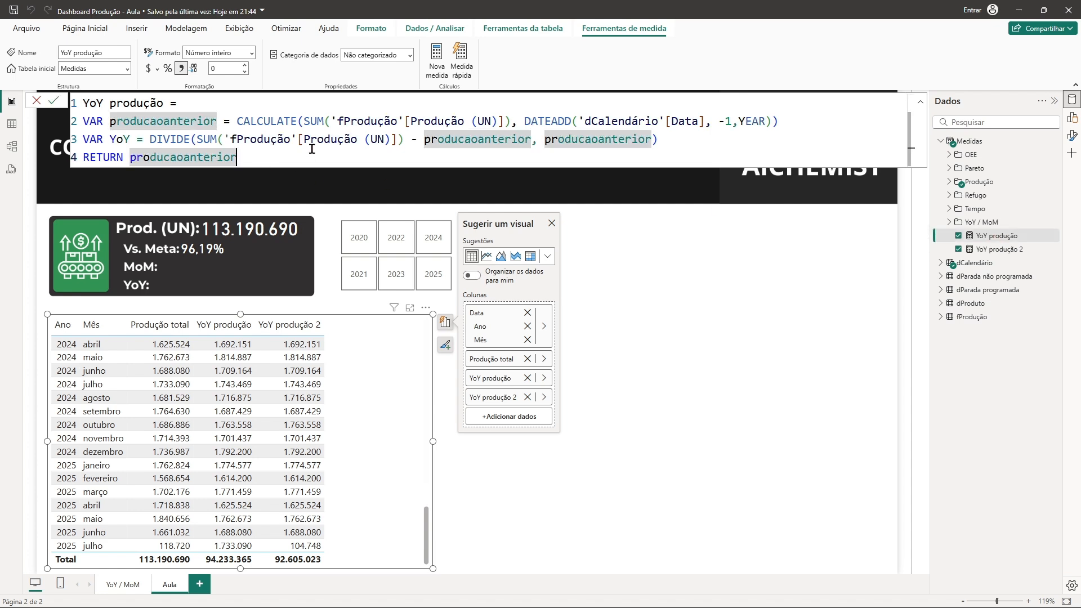
pyautogui.press('BackSpace')
pyautogui.press('BackSpace')
pyautogui.press('BackSpace')
pyautogui.press('BackSpace')
pyautogui.press('BackSpace')
pyautogui.press('BackSpace')
pyautogui.press('BackSpace')
pyautogui.press('BackSpace')
pyautogui.press('BackSpace')
pyautogui.press('BackSpace')
pyautogui.press('BackSpace')
pyautogui.press('BackSpace')
pyautogui.press('BackSpace')
pyautogui.press('BackSpace')
pyautogui.press('BackSpace')
pyautogui.press('BackSpace')
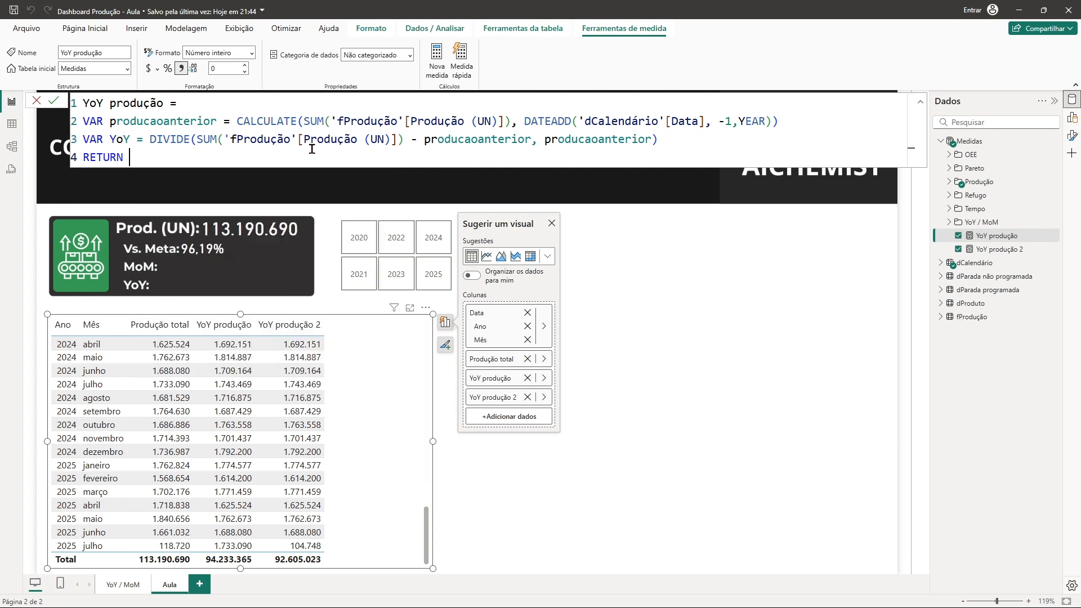
pyautogui.write('YoY')
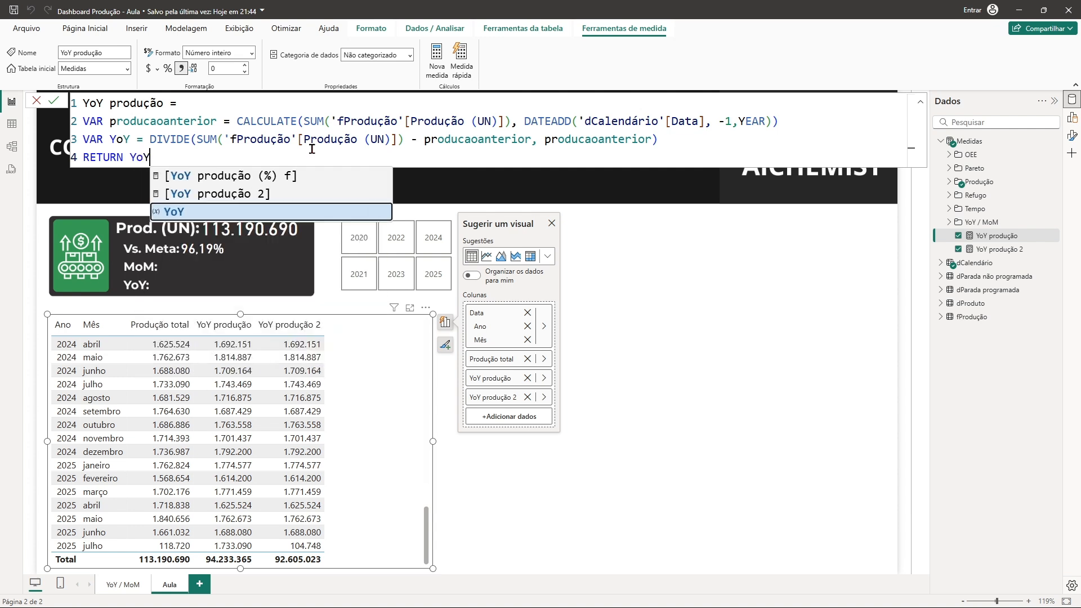
pyautogui.press('Tab')
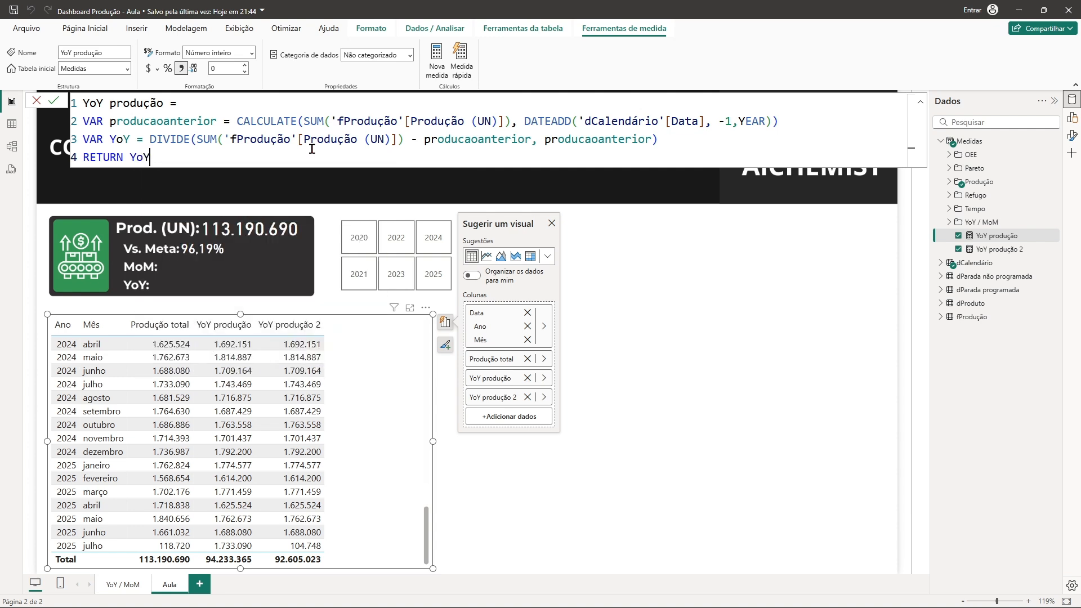
pyautogui.press('Return')
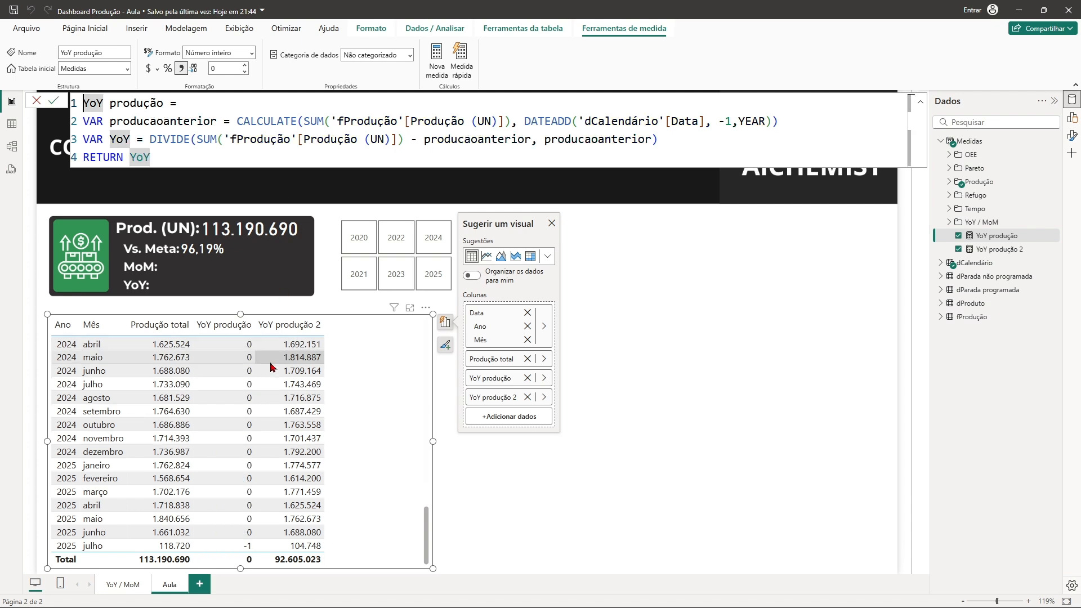
# Step: Format the YoY produção measure as a percentage with 2 decimal places
pyautogui.click(169, 69)
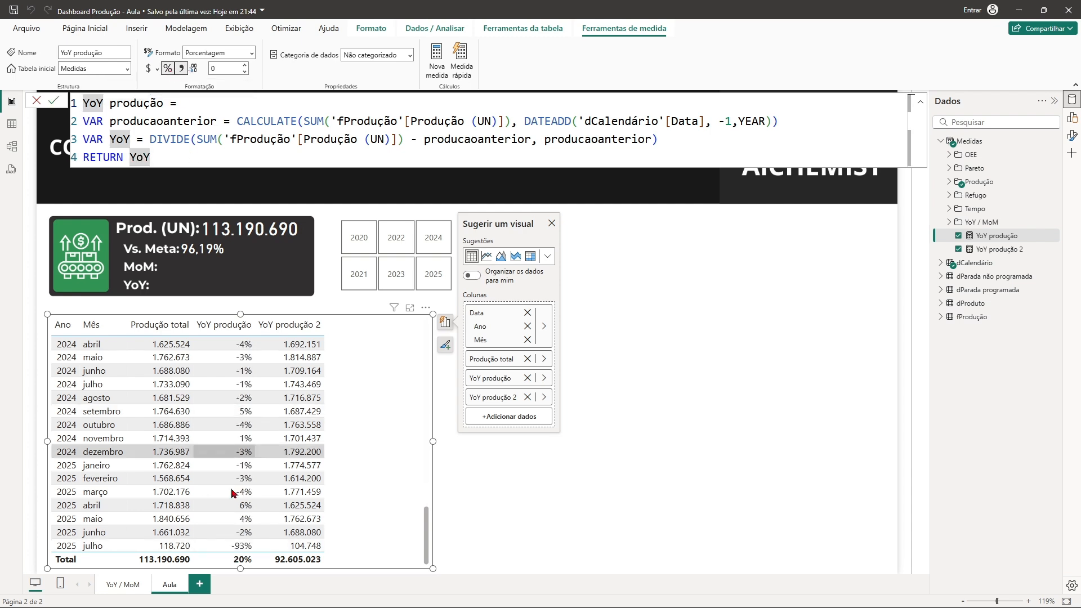
pyautogui.click(245, 64)
pyautogui.click(244, 65)
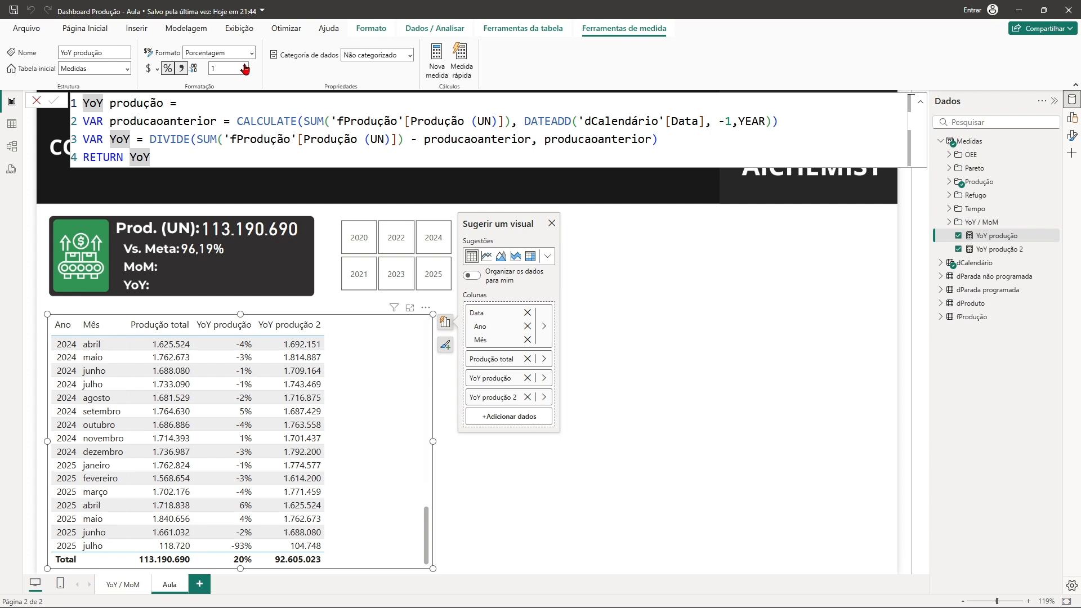
pyautogui.click(244, 65)
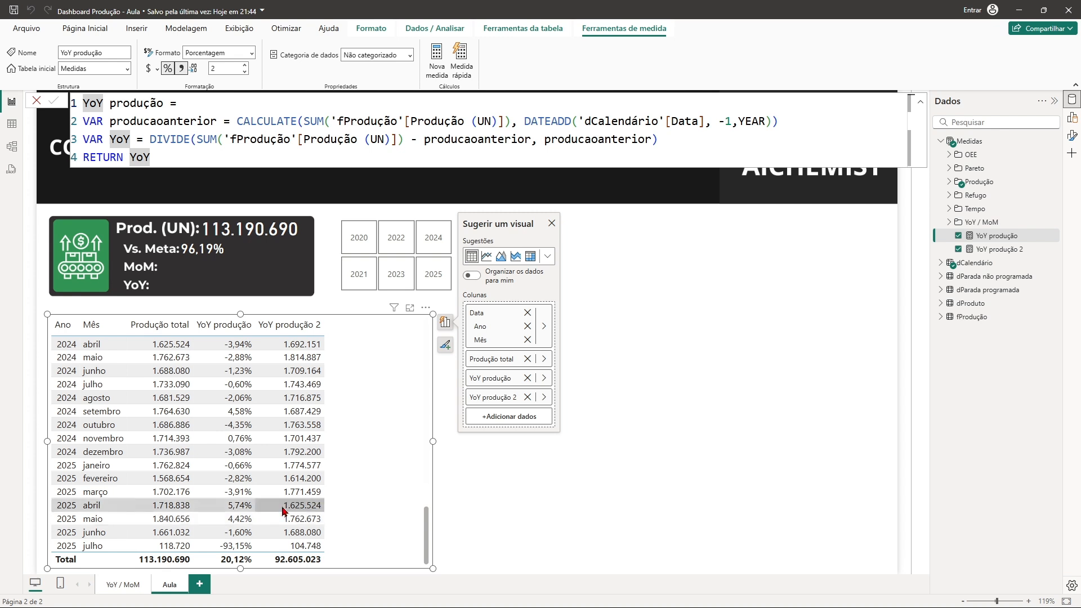
# Step: In the YoY produção 2 measure, add a VAR YoY line before RETURN and open a DIVIDE function
pyautogui.click(1000, 250)
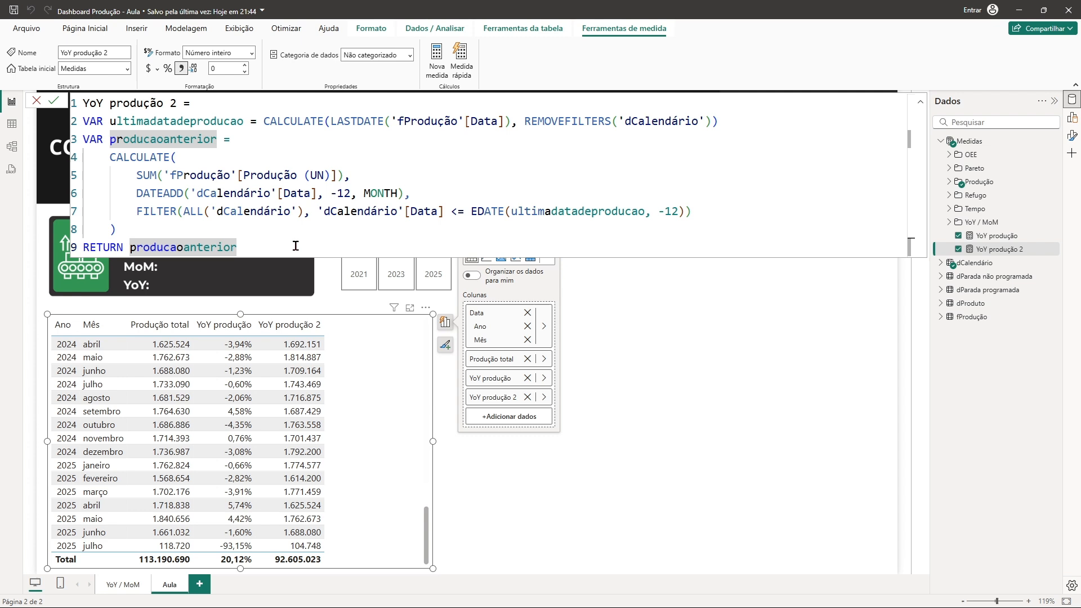
pyautogui.click(171, 229)
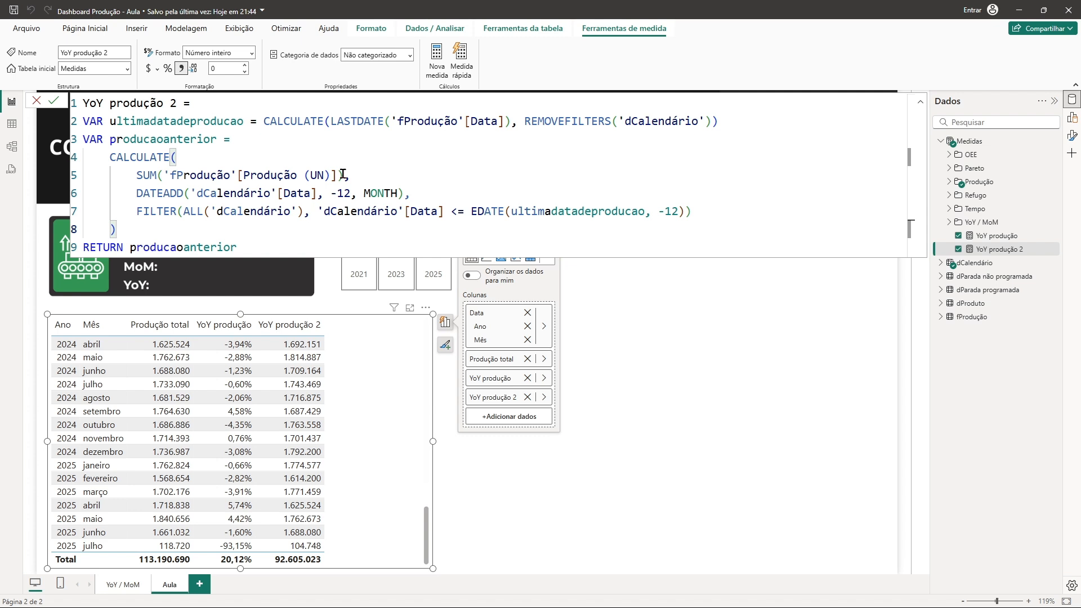
pyautogui.press('Return')
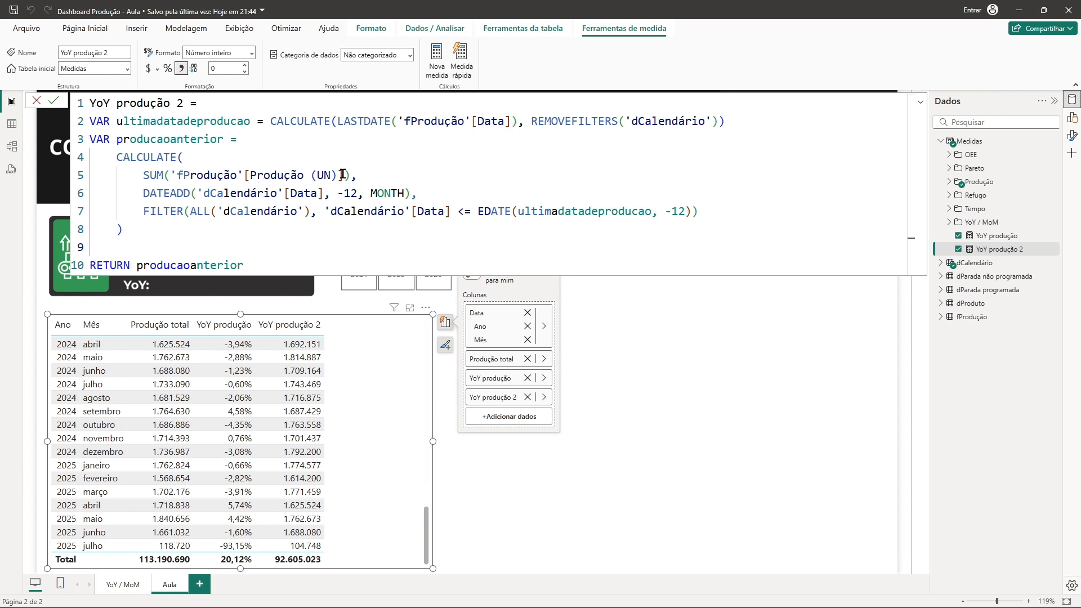
pyautogui.write('VAR YoY')
pyautogui.write('= div')
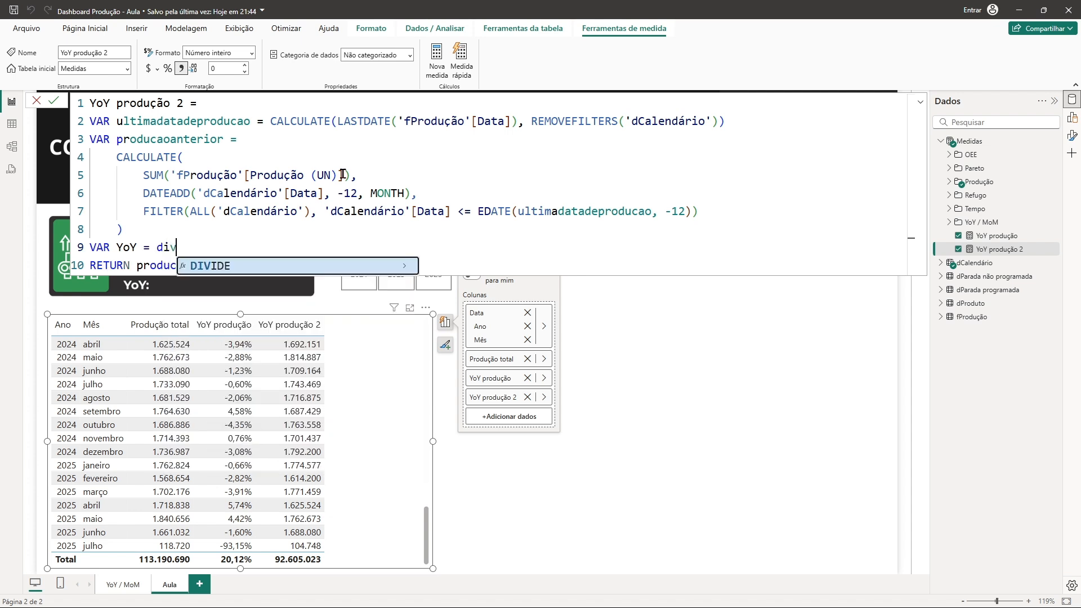
pyautogui.click(266, 266)
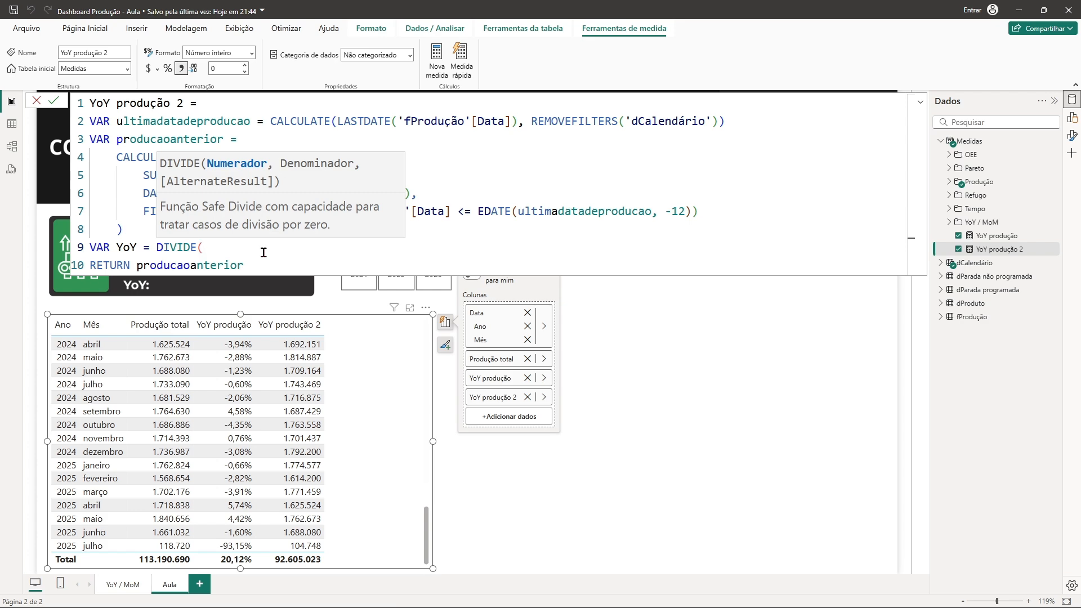
# Step: Begin the DIVIDE numerator with SUM('fProdução'[Produção (UN)])
pyautogui.write('sum')
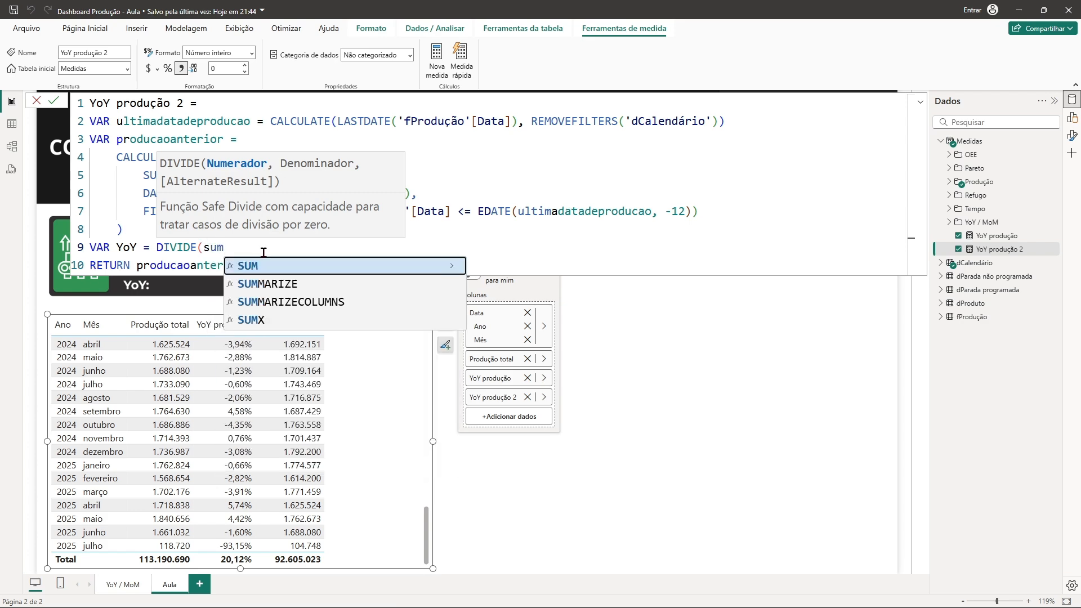
pyautogui.press('Tab')
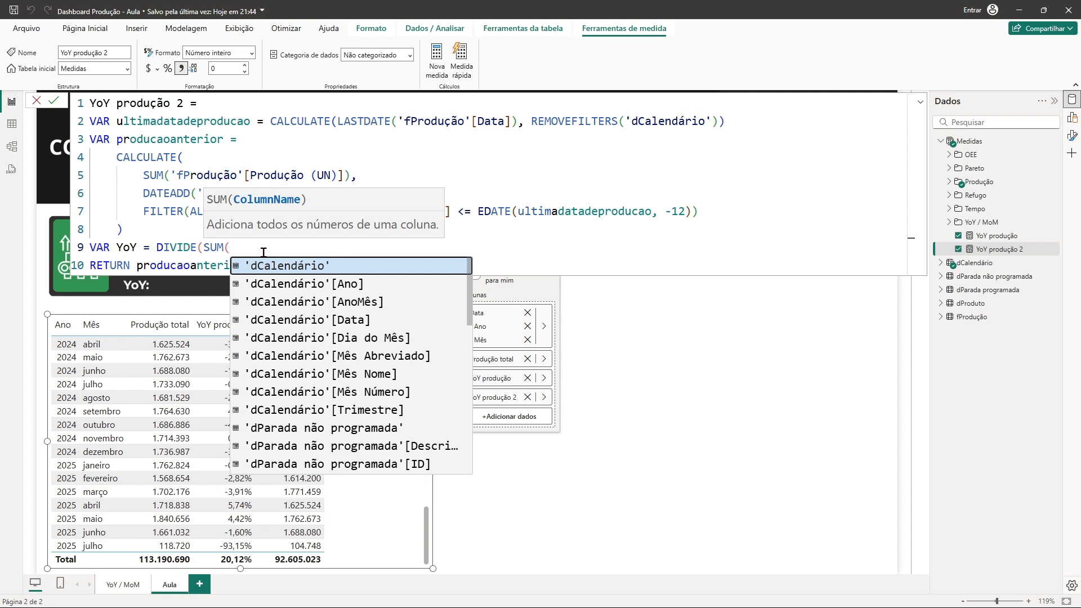
pyautogui.write('prod')
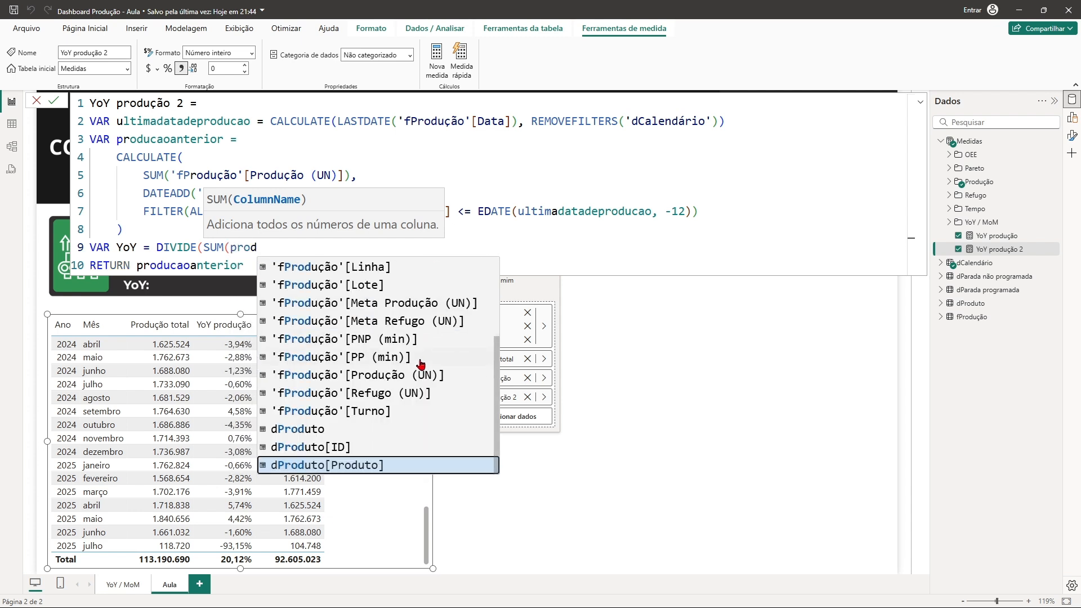
pyautogui.click(423, 375)
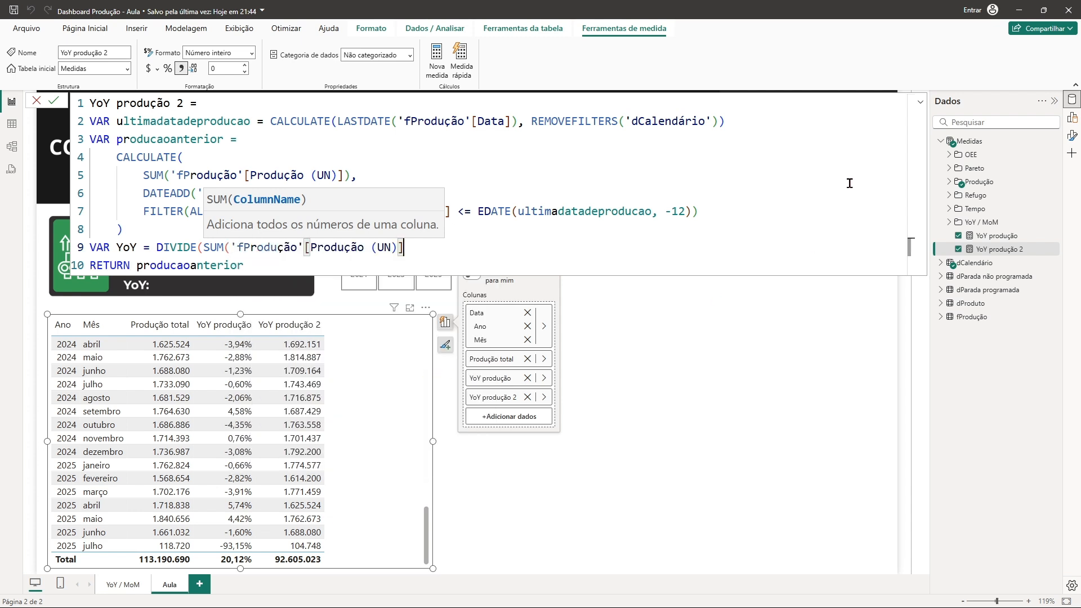
pyautogui.write(')')
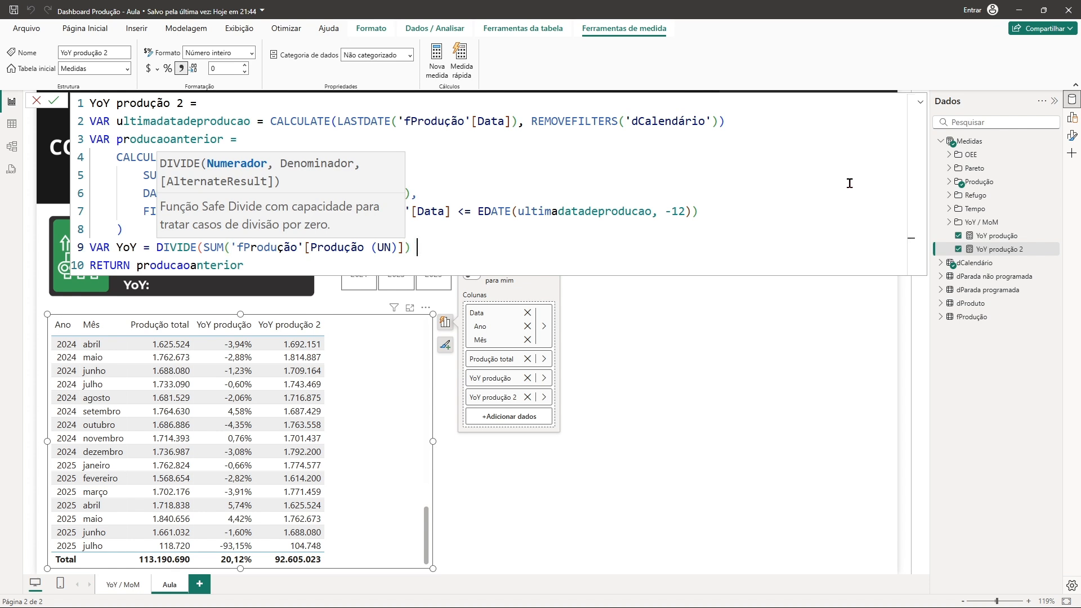
# Step: Subtract producaoanterior in the numerator, set producaoanterior as the denominator, and close the DIVIDE
pyautogui.write(' - prd')
pyautogui.press('BackSpace')
pyautogui.write('o')
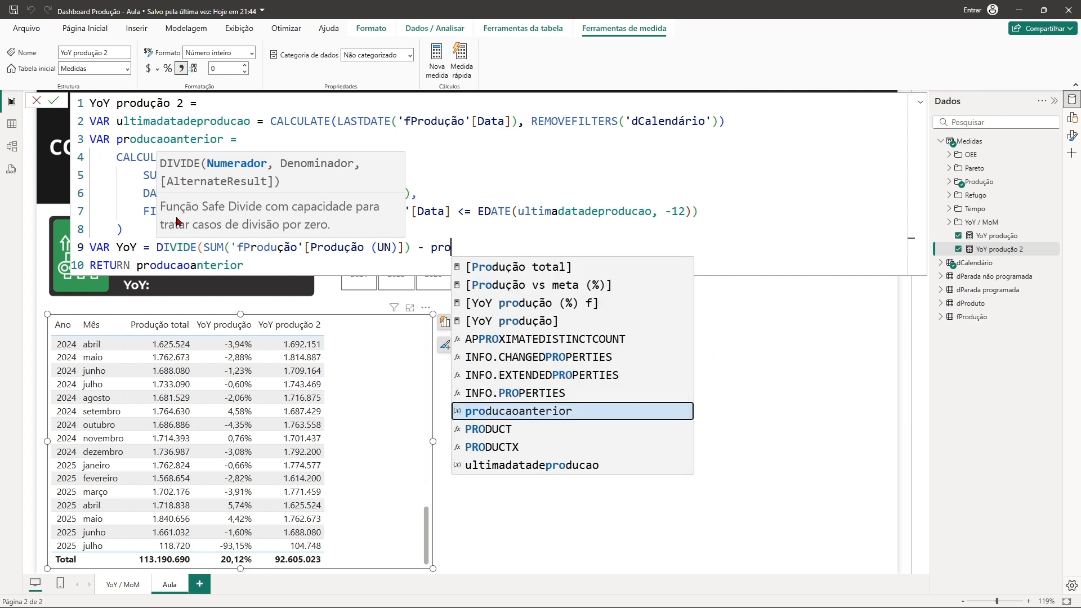
pyautogui.click(508, 418)
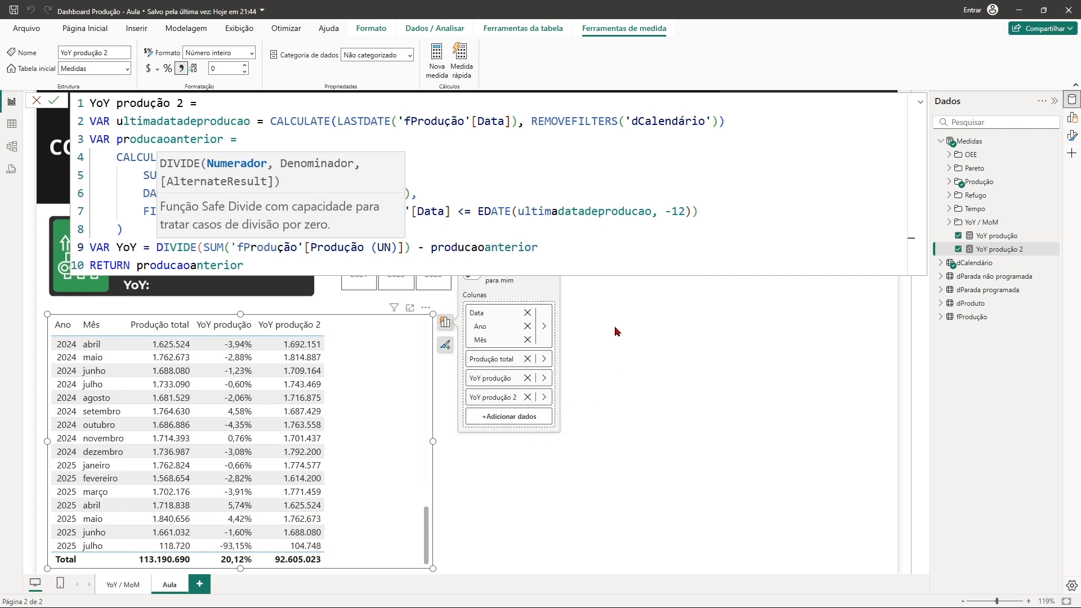
pyautogui.write(', prod')
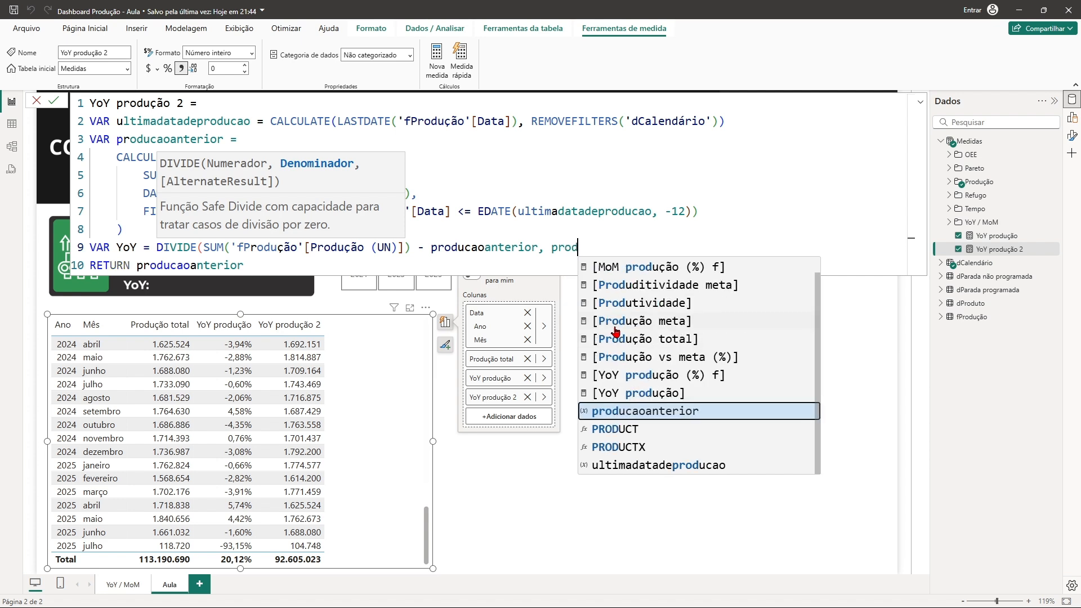
pyautogui.click(660, 411)
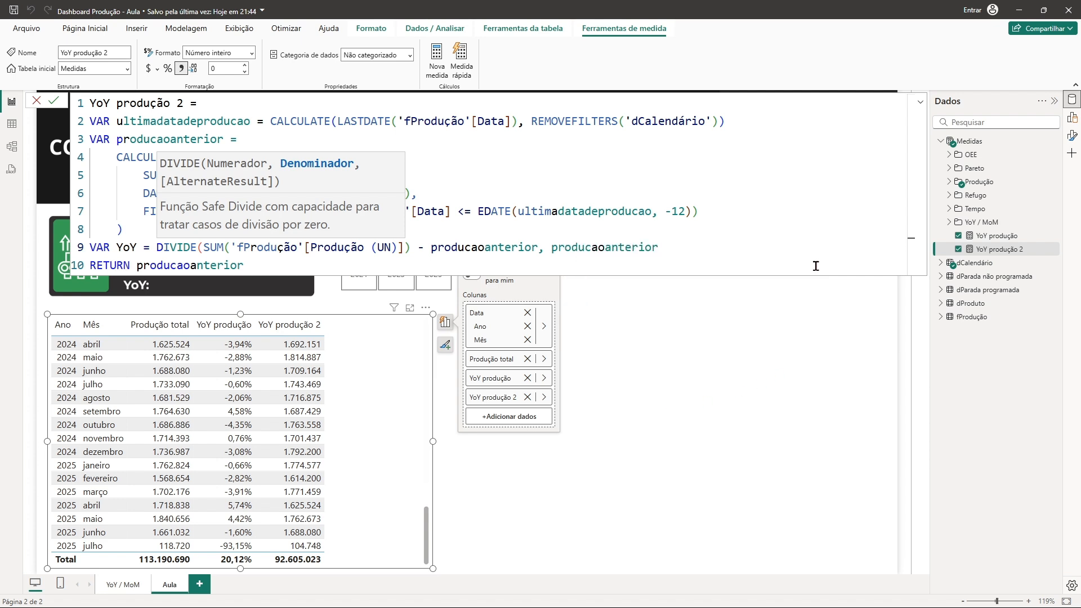
pyautogui.write(')')
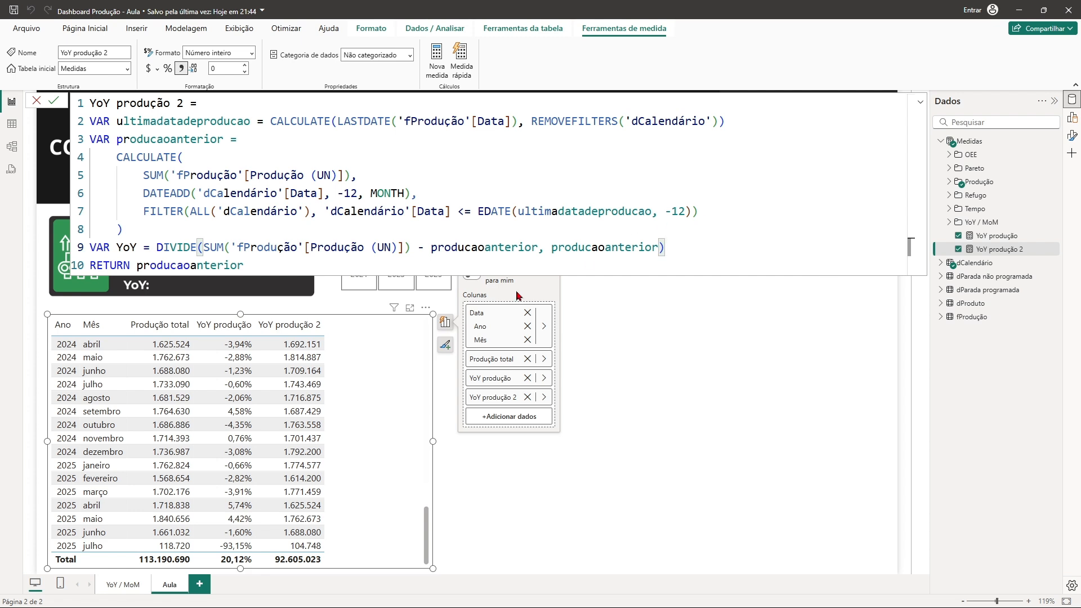
# Step: Make the YoY produção 2 measure return YoY instead of producaoanterior and commit the formula
pyautogui.press('Down')
pyautogui.press('BackSpace')
pyautogui.press('BackSpace')
pyautogui.press('BackSpace')
pyautogui.press('BackSpace')
pyautogui.press('BackSpace')
pyautogui.press('BackSpace')
pyautogui.press('BackSpace')
pyautogui.press('BackSpace')
pyautogui.press('BackSpace')
pyautogui.press('BackSpace')
pyautogui.press('BackSpace')
pyautogui.press('BackSpace')
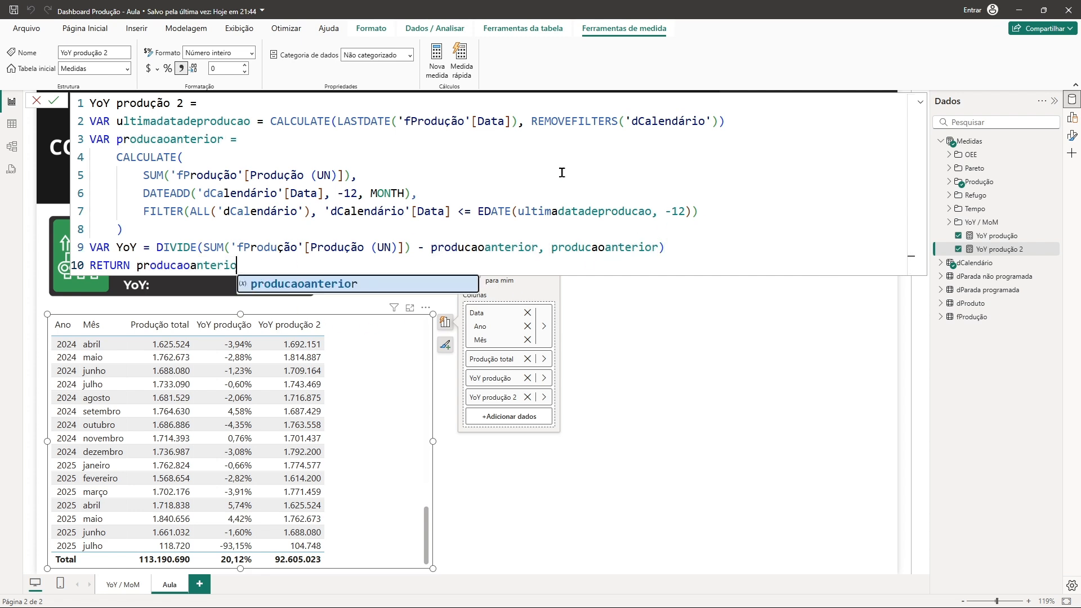
pyautogui.press('BackSpace')
pyautogui.press('BackSpace')
pyautogui.press('BackSpace')
pyautogui.press('BackSpace')
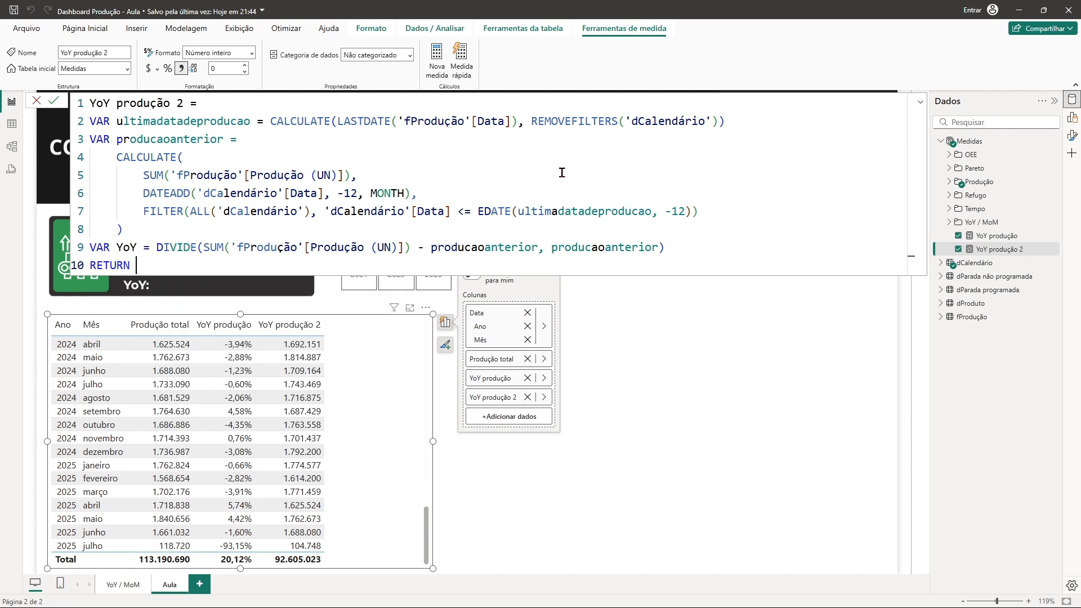
pyautogui.write('YoY')
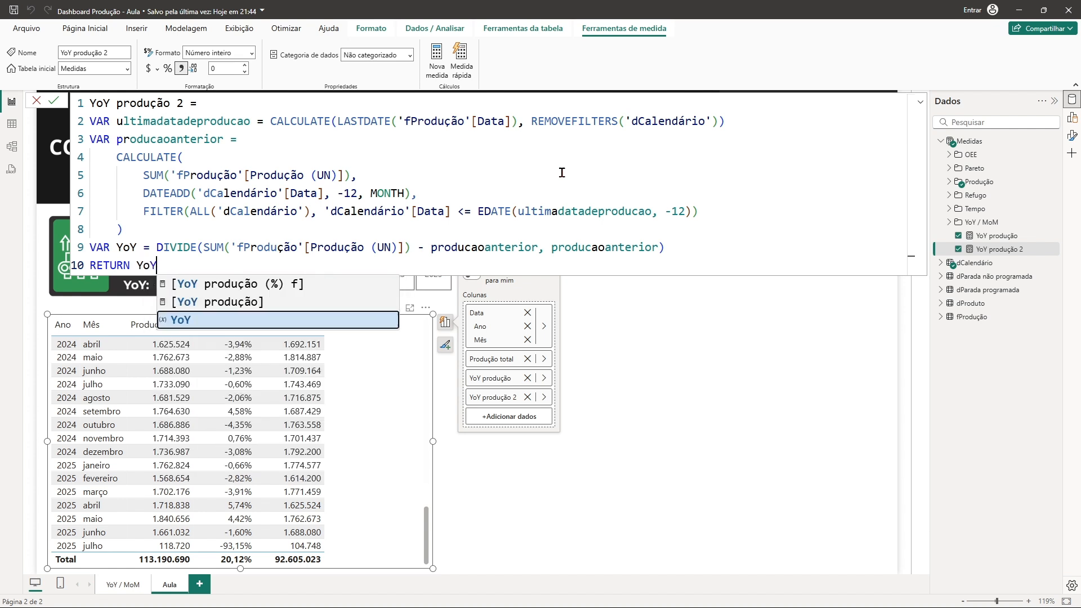
pyautogui.press('Escape')
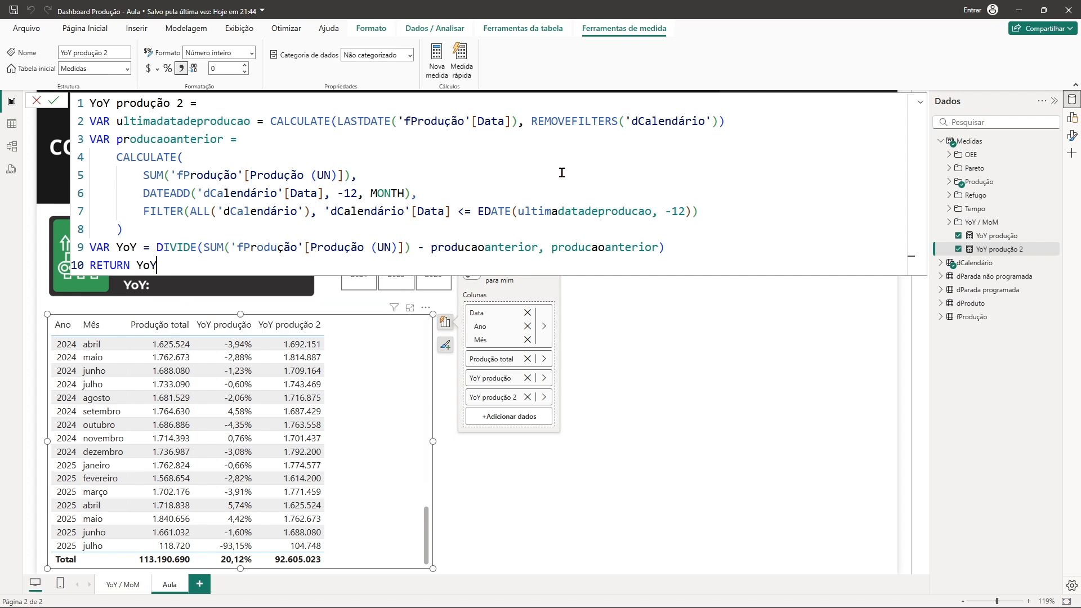
pyautogui.press('Return')
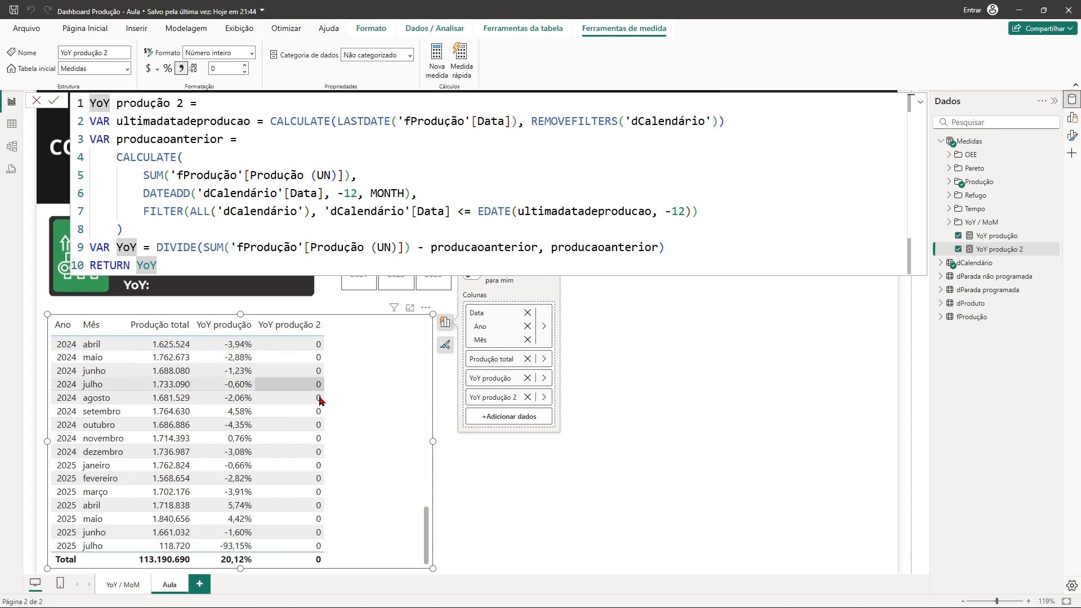
# Step: Format the YoY produção 2 measure as a percentage with 2 decimal places
pyautogui.click(179, 69)
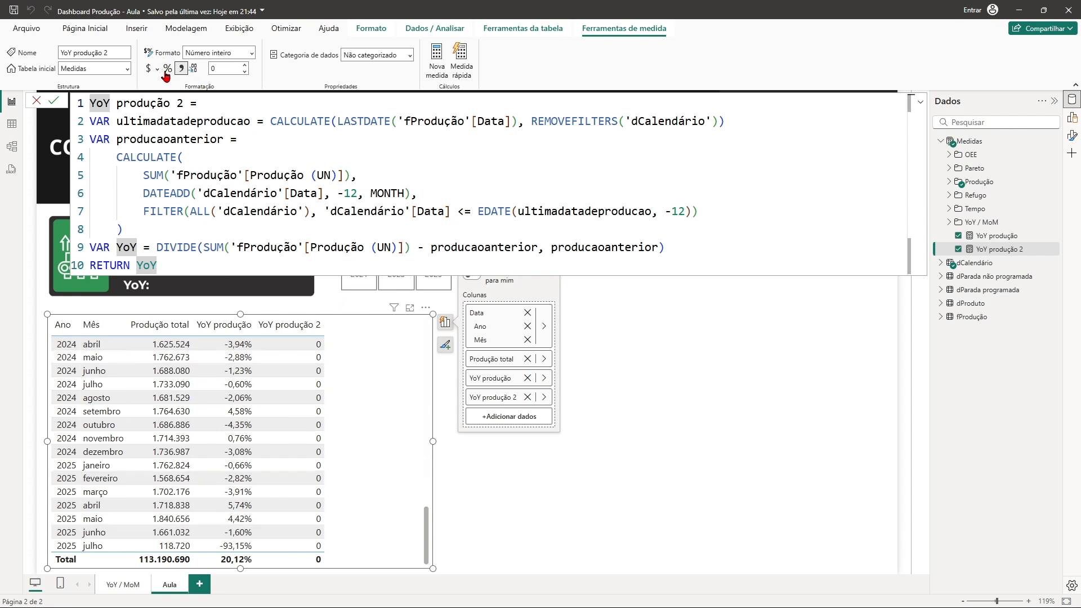
pyautogui.click(167, 69)
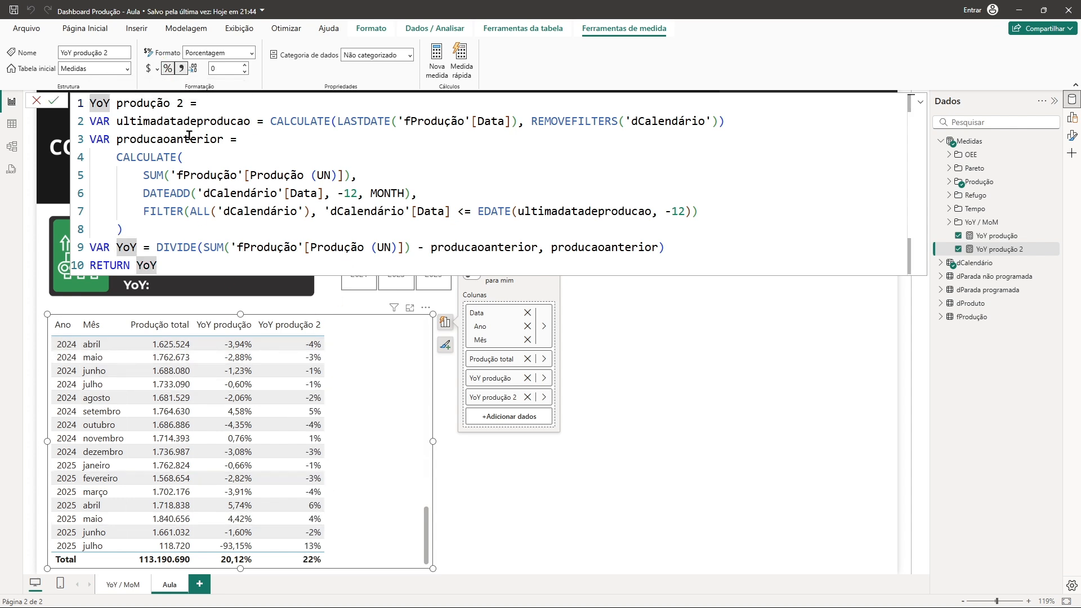
pyautogui.click(244, 66)
pyautogui.click(245, 66)
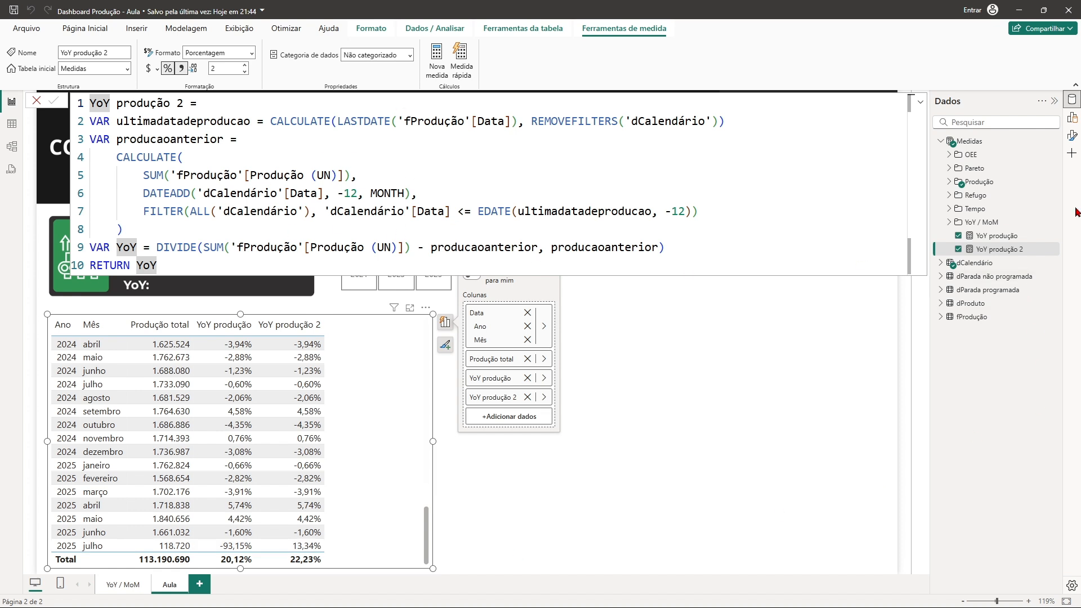
# Step: Compare YoY produção with YoY produção 2 in the table for 2025 and 2023, and review both measures' formulas
pyautogui.click(1016, 240)
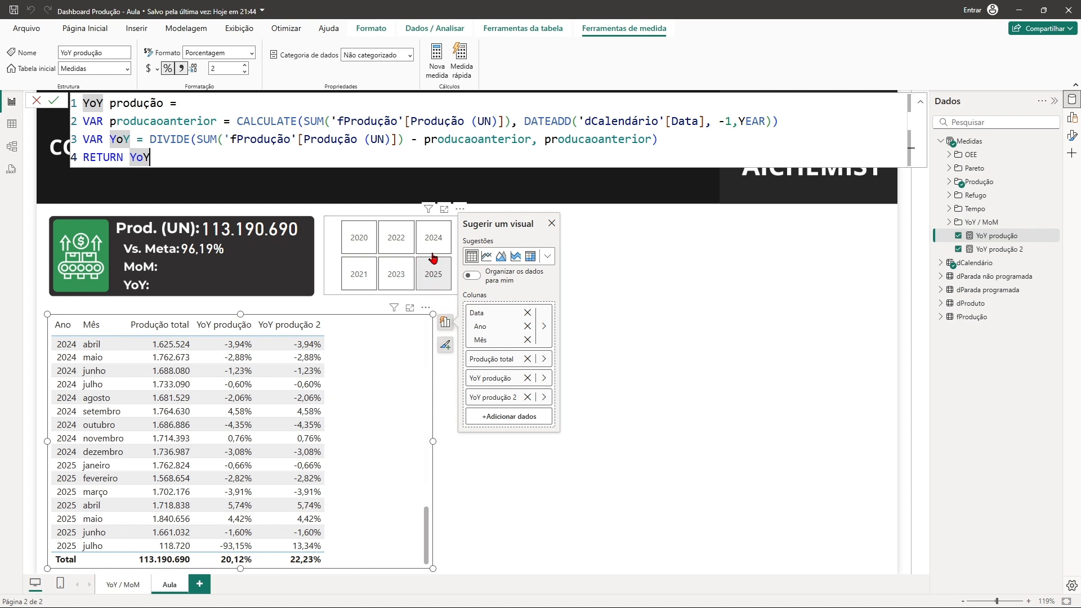
pyautogui.click(437, 279)
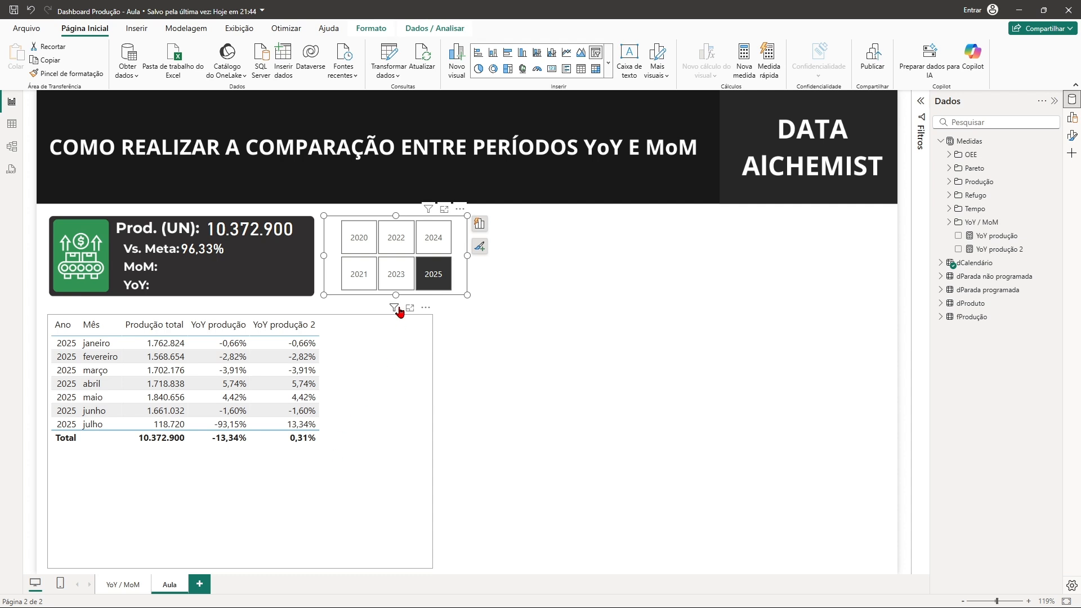
pyautogui.click(397, 273)
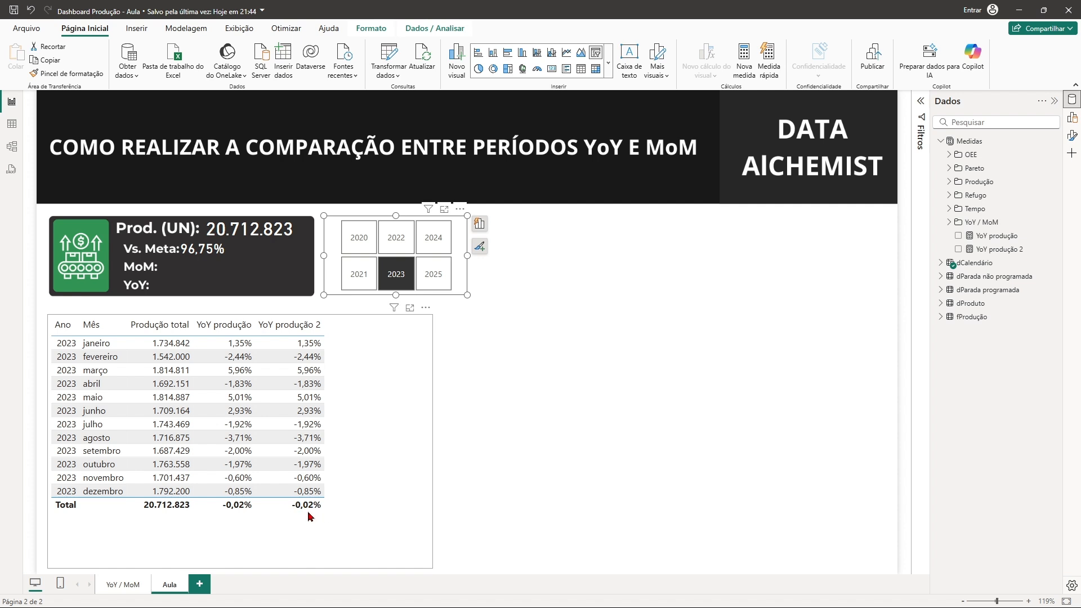
pyautogui.click(437, 279)
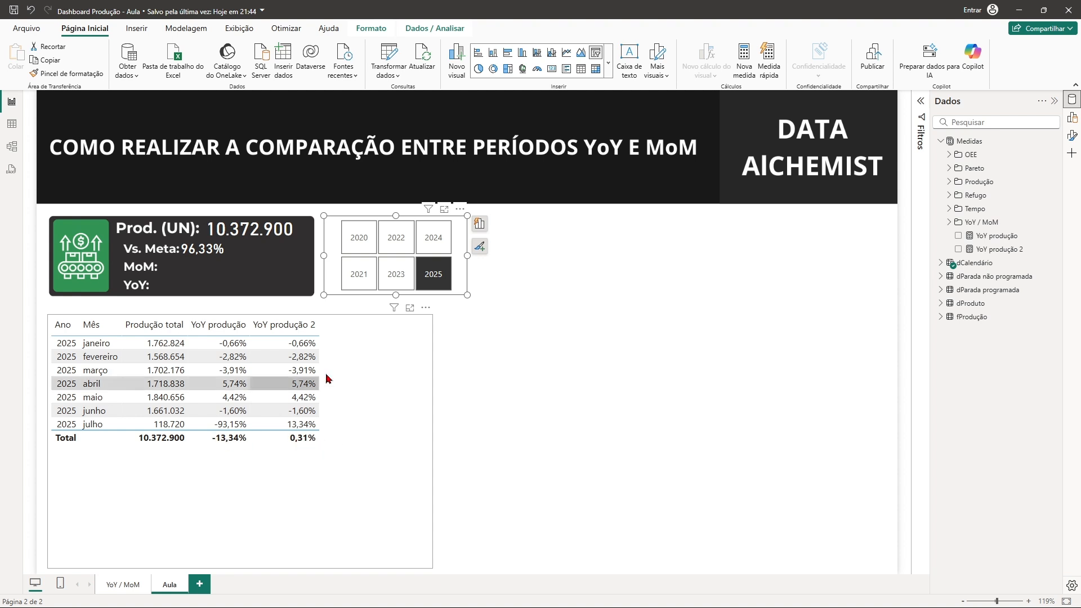
pyautogui.click(397, 277)
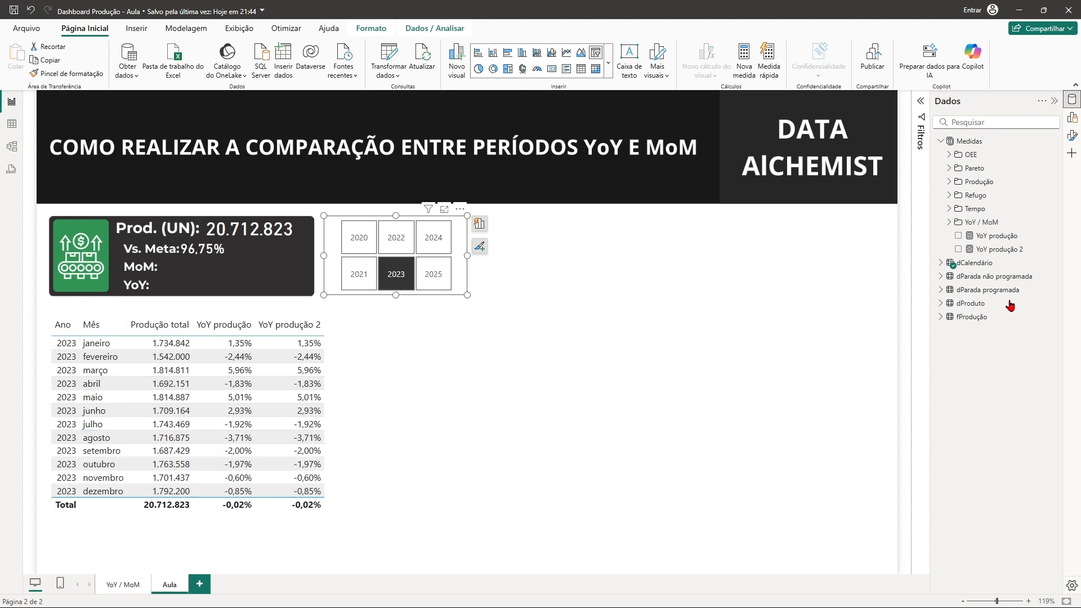
pyautogui.click(998, 249)
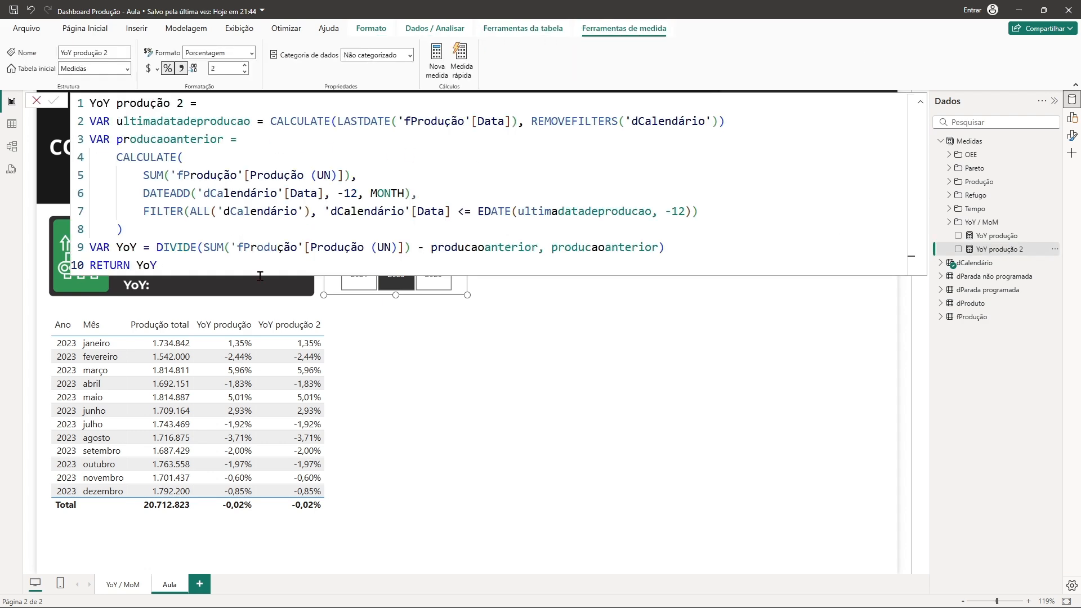
pyautogui.click(998, 236)
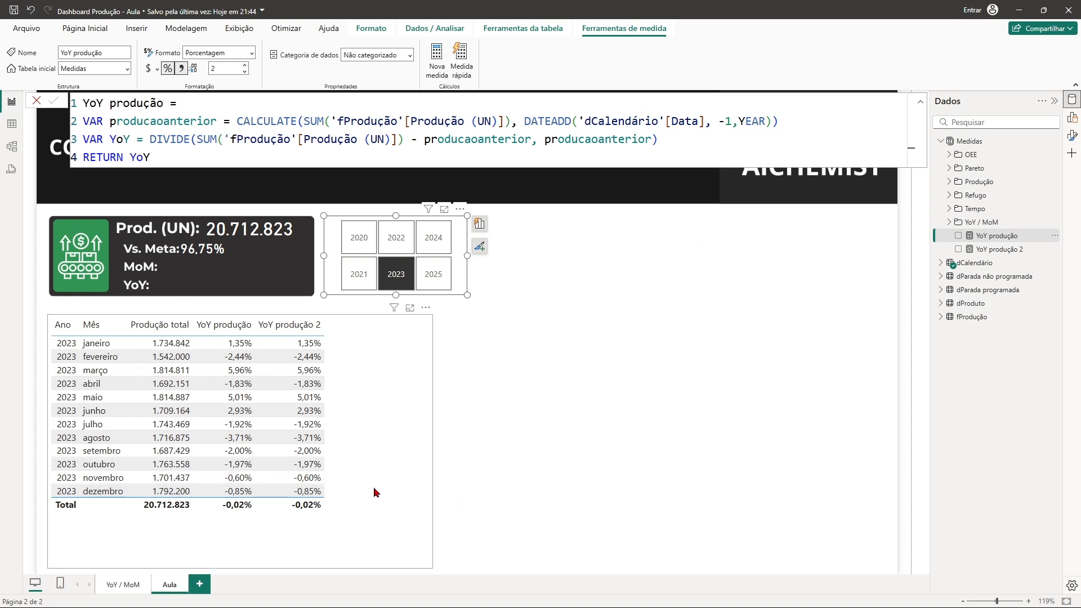
pyautogui.click(515, 367)
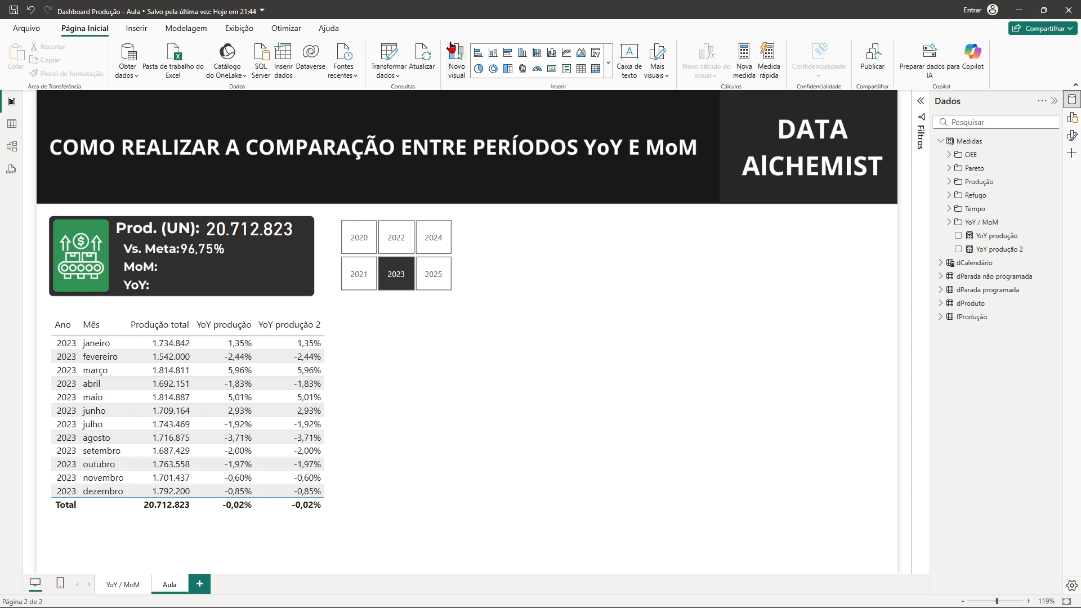
pyautogui.click(552, 69)
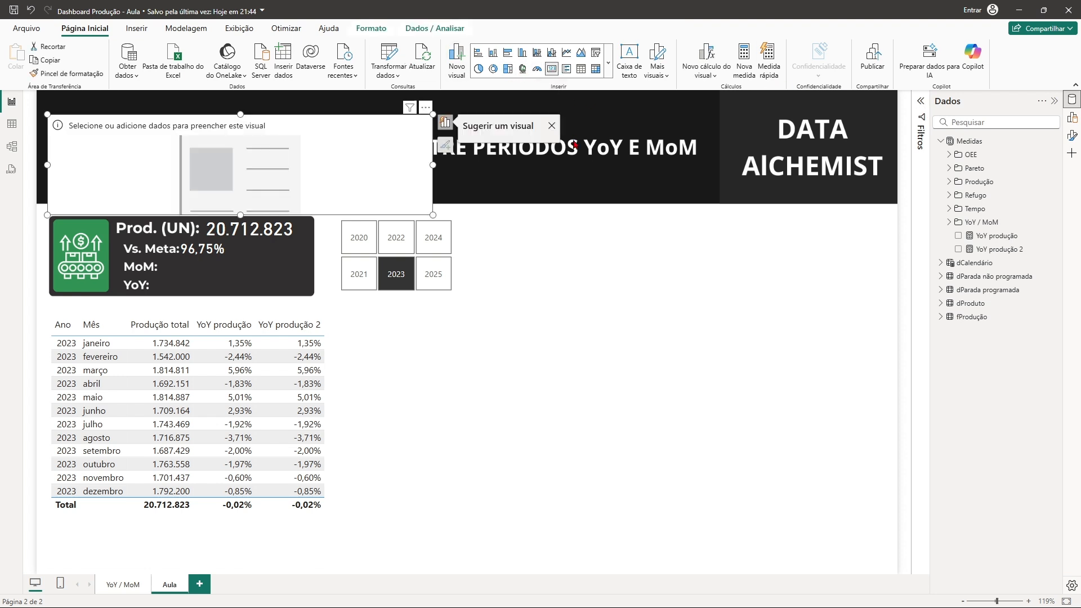
pyautogui.moveTo(354, 185); pyautogui.dragTo(740, 366)
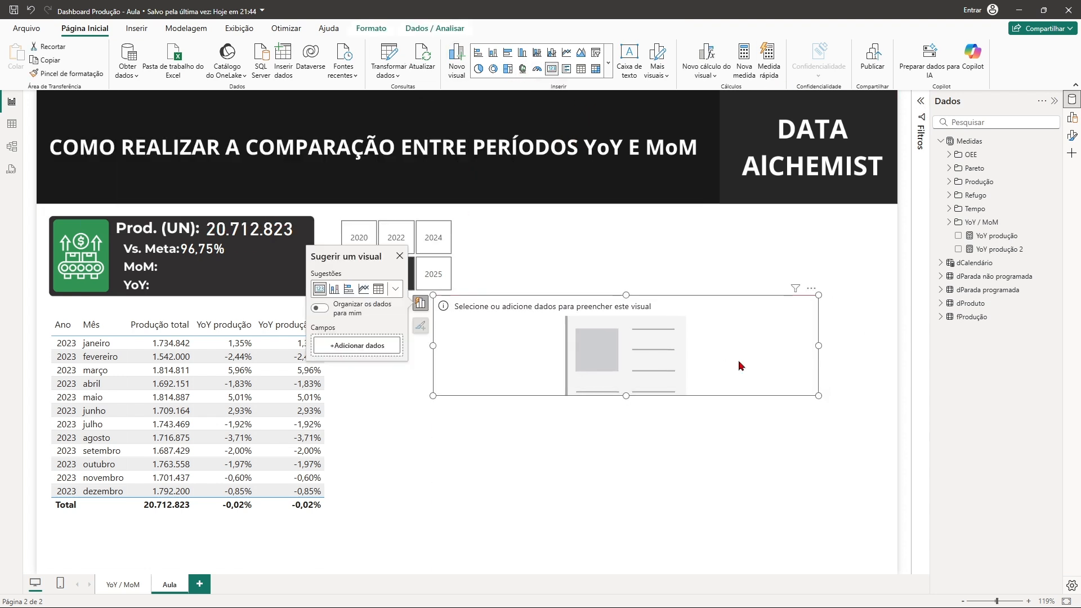
pyautogui.press('Delete')
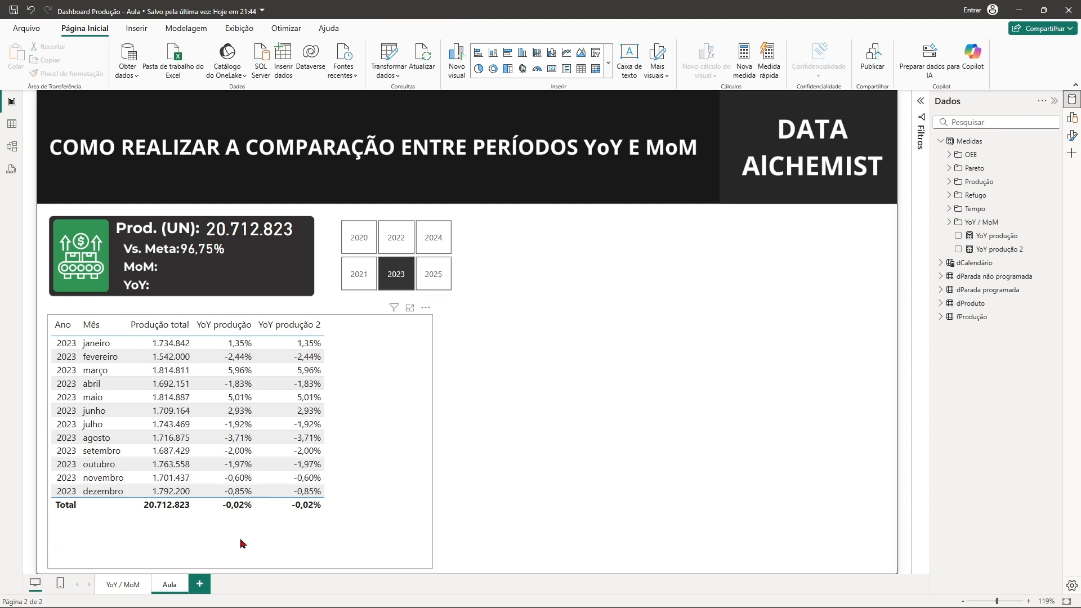
# Step: Copy the MoM value card from the YoY / MoM page and paste it onto the Aula page
pyautogui.click(124, 584)
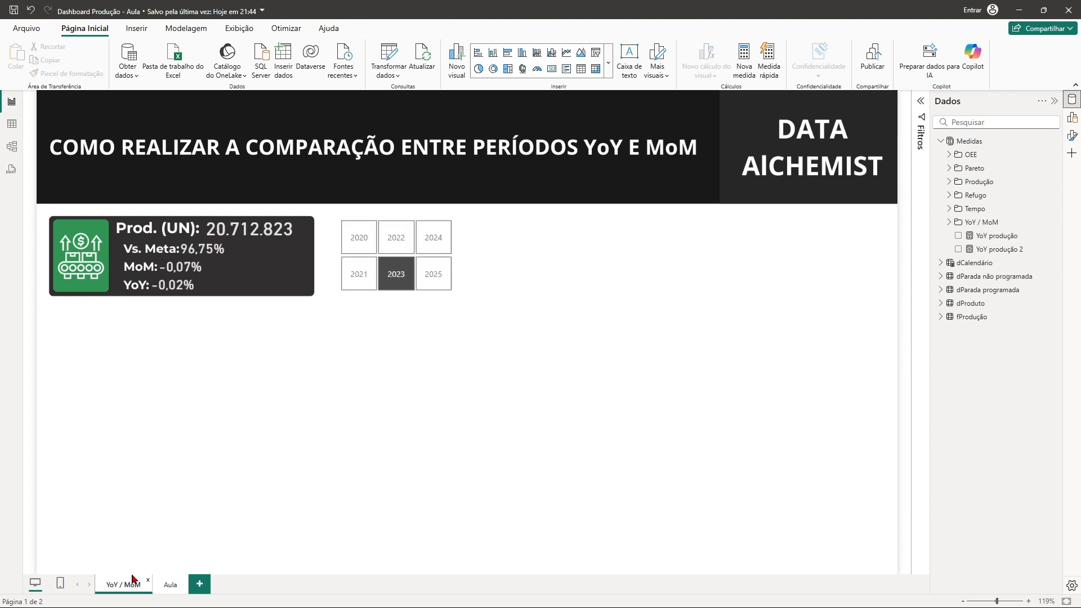
pyautogui.click(207, 272)
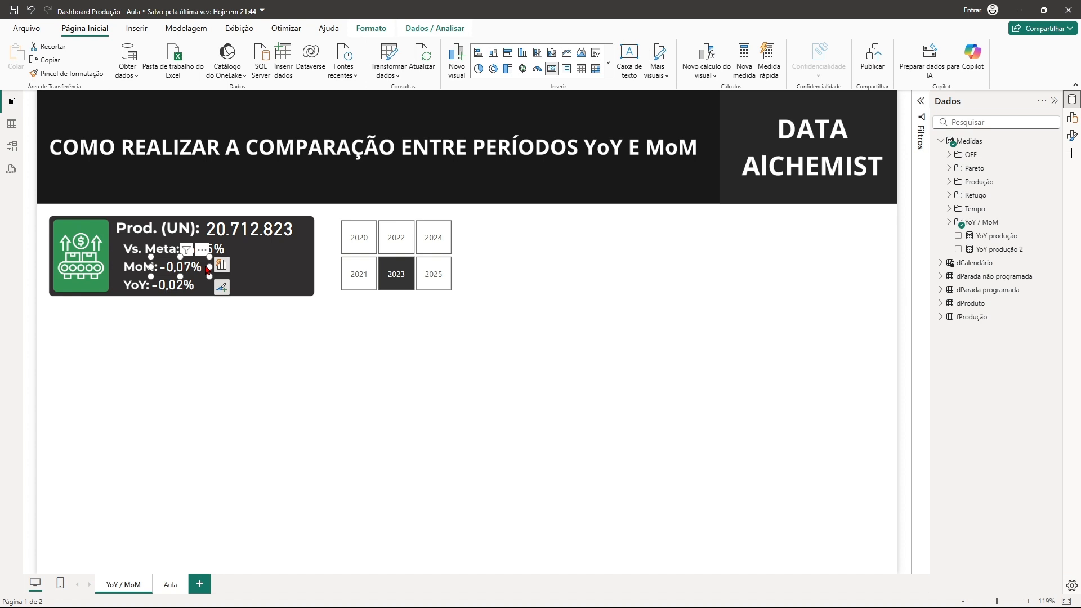
pyautogui.hotkey('ctrl', 'c')
pyautogui.click(170, 584)
pyautogui.hotkey('ctrl', 'v')
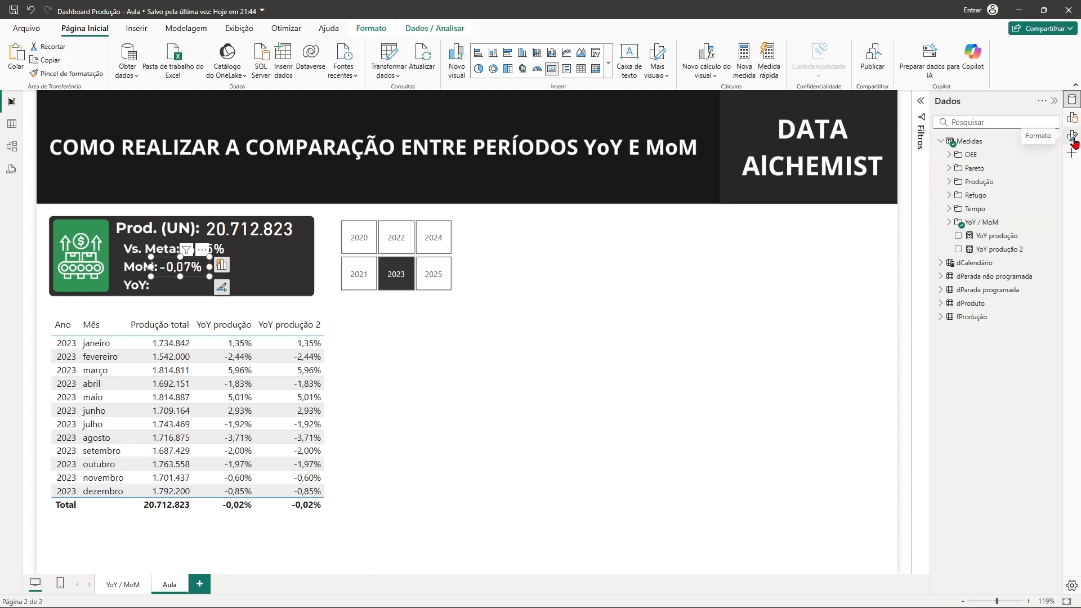
# Step: Replace the MoM produção field in the pasted card with the YoY produção 2 measure
pyautogui.click(1073, 120)
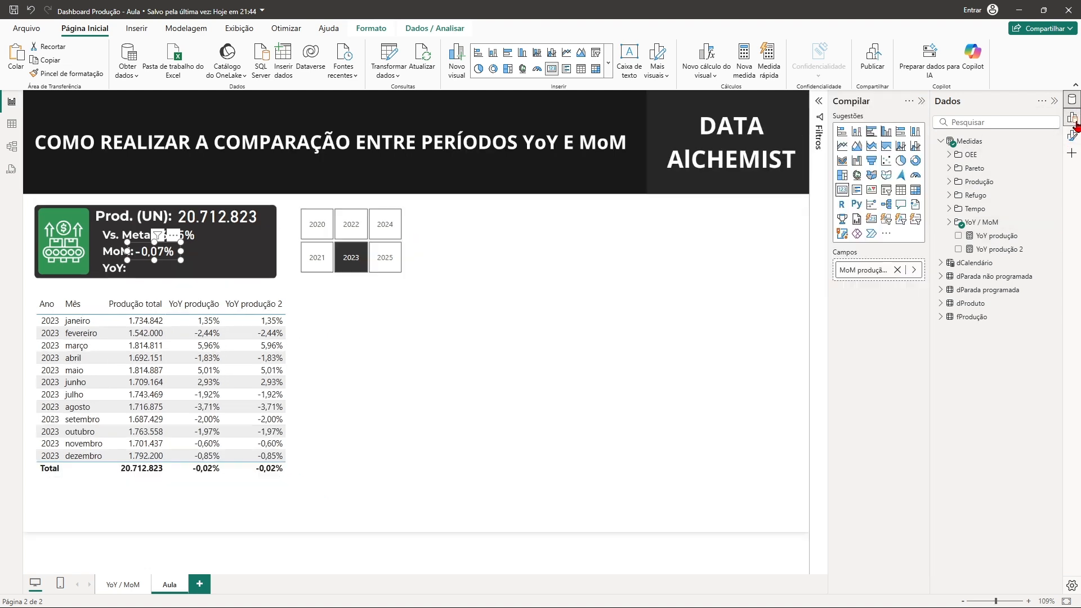
pyautogui.click(897, 270)
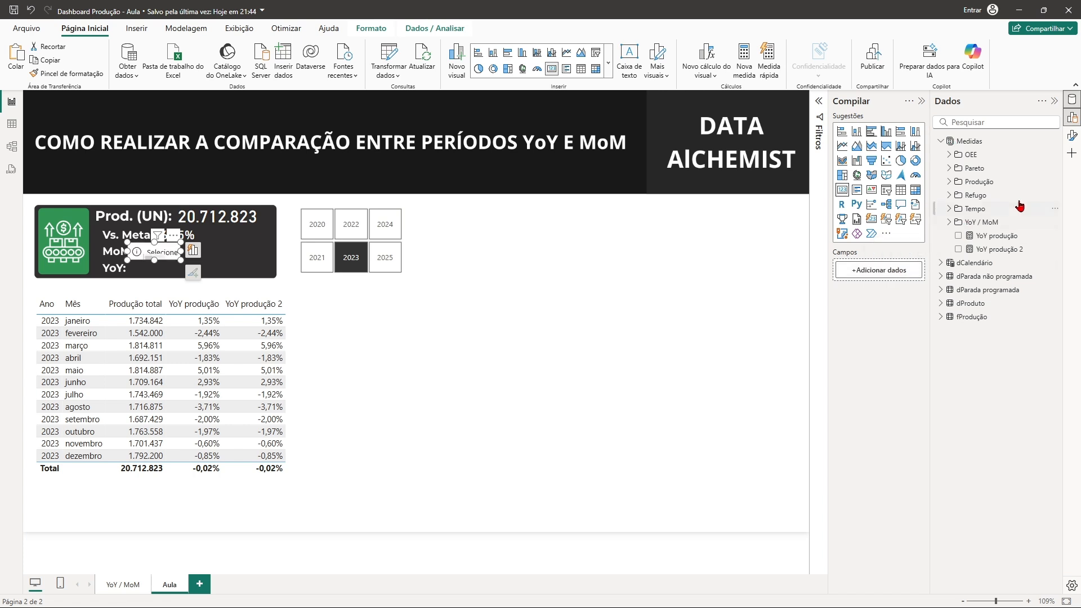
pyautogui.click(998, 250)
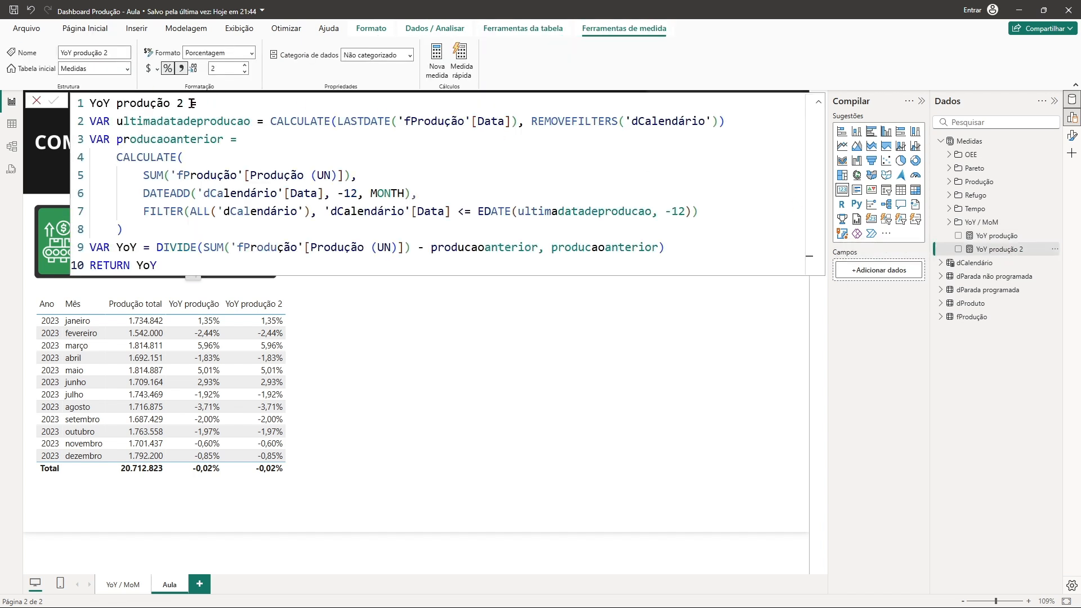
pyautogui.moveTo(991, 249); pyautogui.dragTo(891, 273)
pyautogui.click(506, 332)
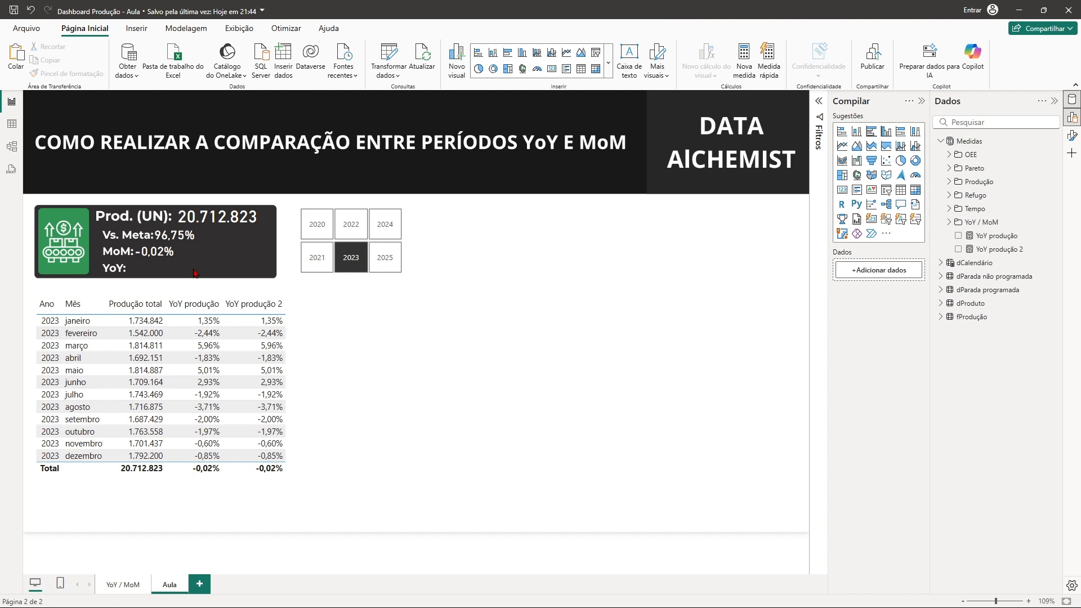
# Step: Duplicate the YoY produção 2 card and align the copy beside the YoY label in the production panel
pyautogui.click(173, 257)
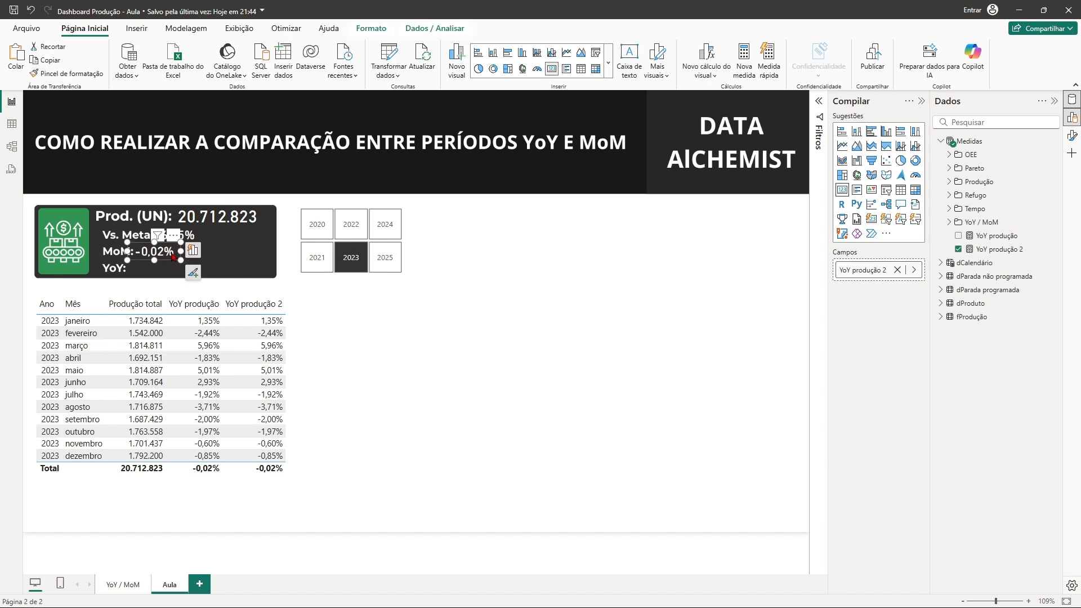
pyautogui.hotkey('ctrl', 'v')
pyautogui.moveTo(174, 258); pyautogui.dragTo(168, 266)
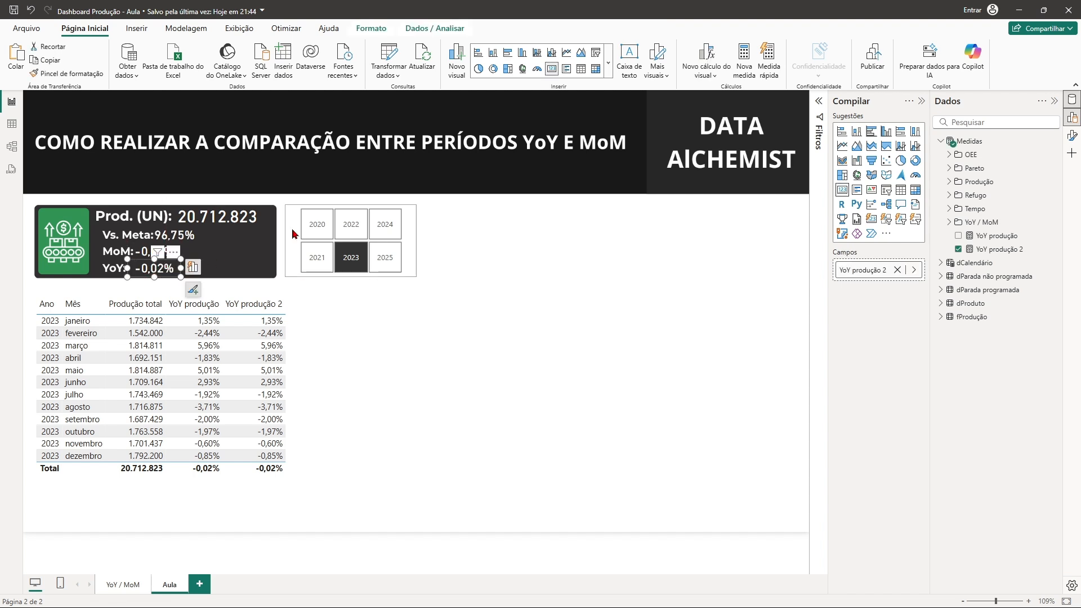
pyautogui.press('Left')
pyautogui.press('Left')
pyautogui.press('Left')
pyautogui.press('Left')
pyautogui.press('Left')
pyautogui.press('Left')
pyautogui.press('Left')
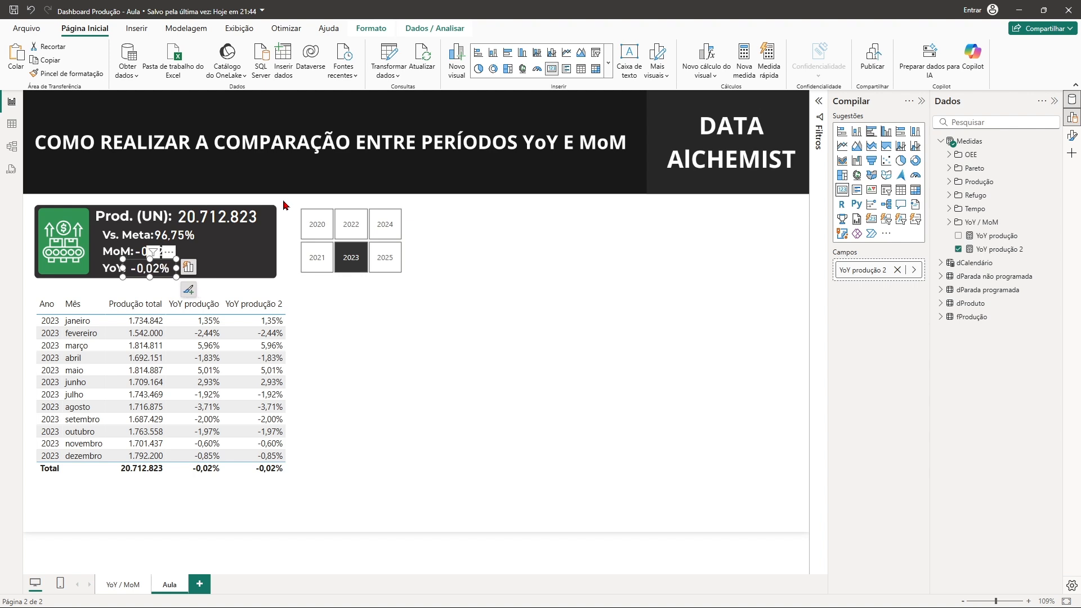
pyautogui.press('Left')
pyautogui.press('Left')
pyautogui.press('Left')
pyautogui.press('Up')
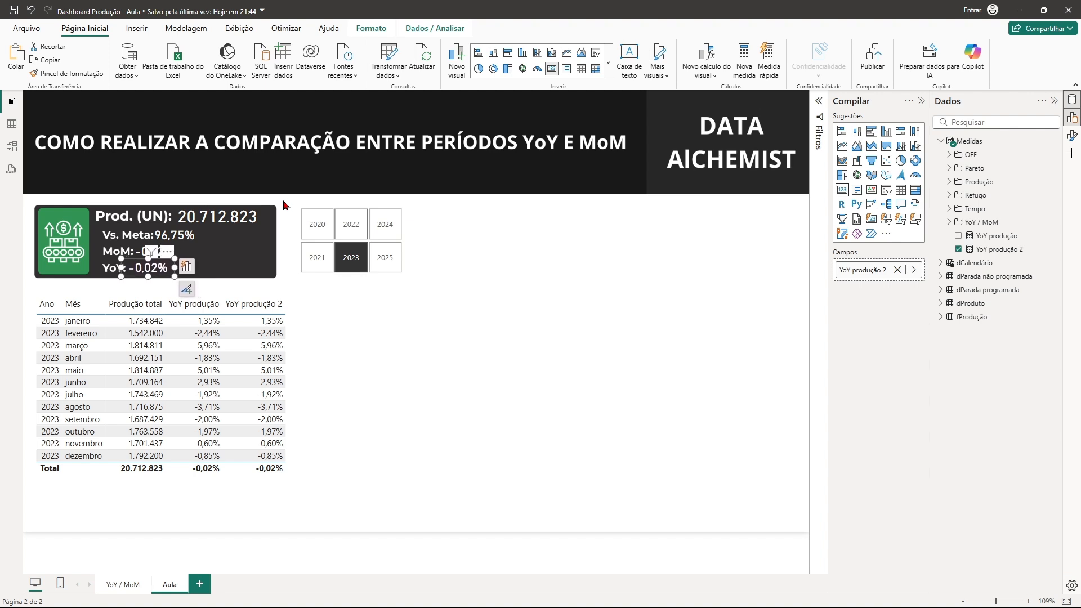
pyautogui.click(238, 258)
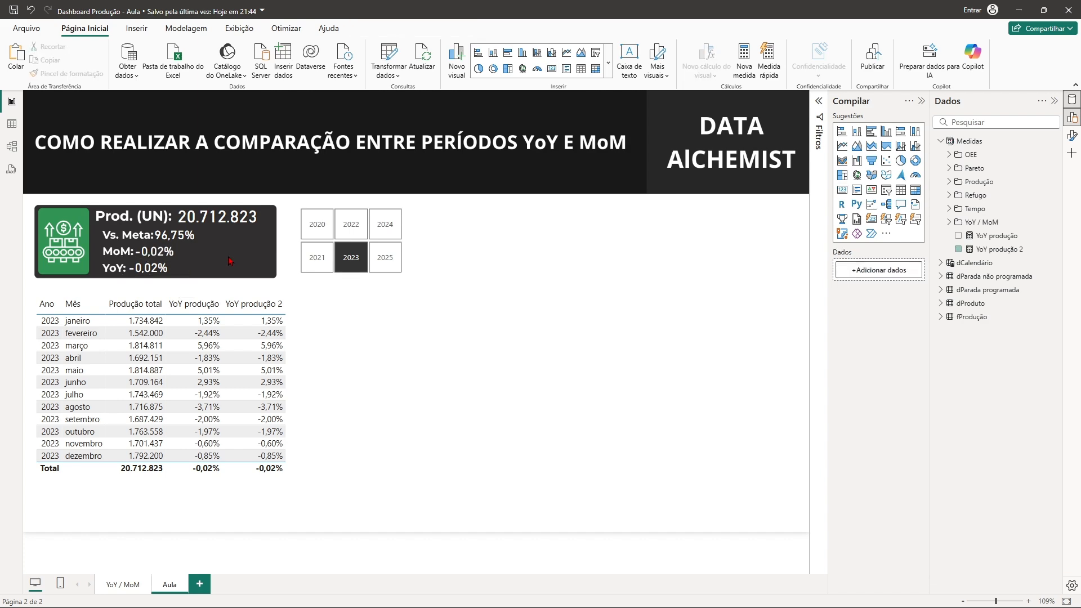
# Step: Copy the entire DAX formula of the YoY produção 2 measure and leave the formula unchanged
pyautogui.click(144, 267)
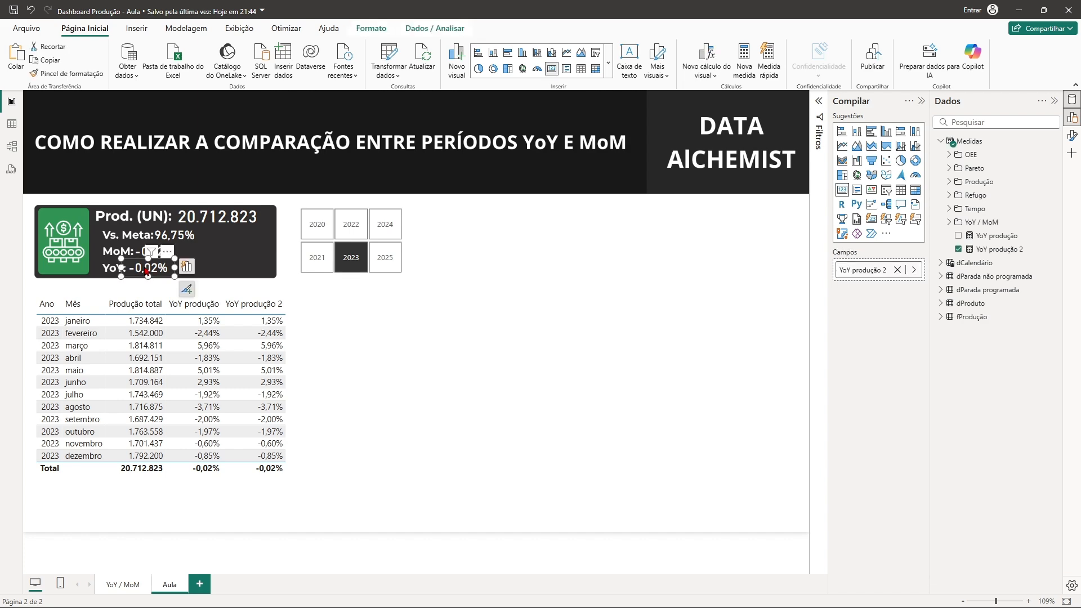
pyautogui.click(996, 252)
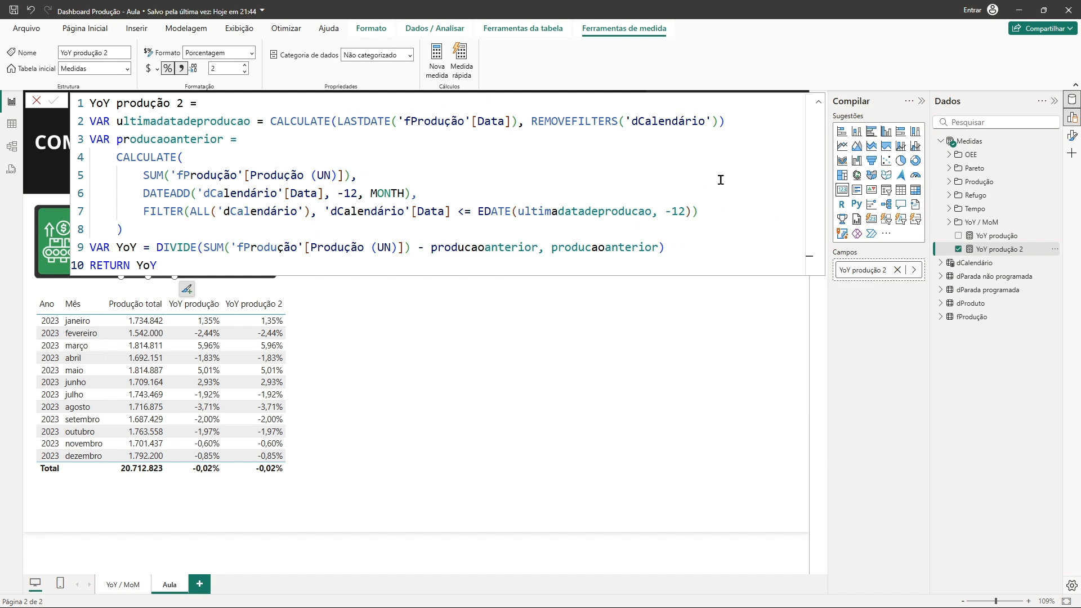
pyautogui.moveTo(191, 264); pyautogui.dragTo(276, 95)
pyautogui.hotkey('ctrl', 'c')
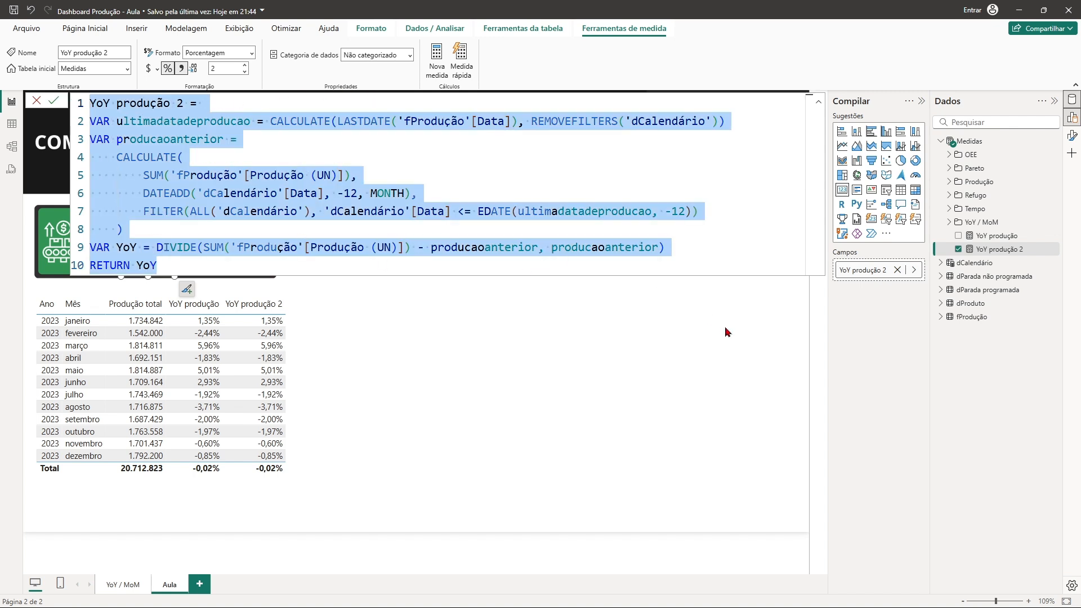
pyautogui.press('Escape')
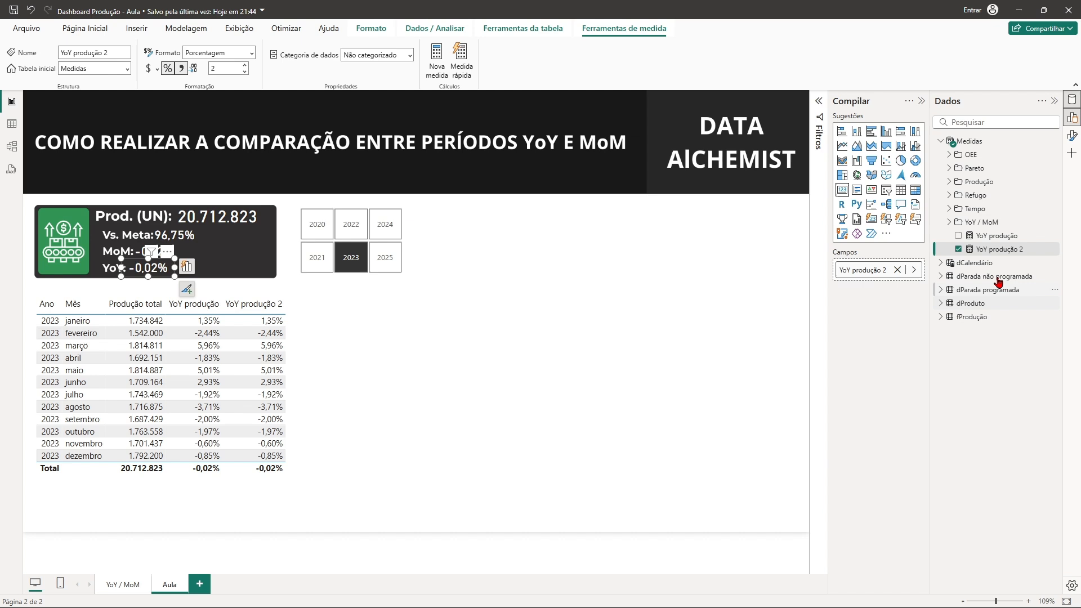
# Step: Create a new measure in the Medidas table from the copied YoY formula and name it MoM produção 2
pyautogui.rightClick(981, 145)
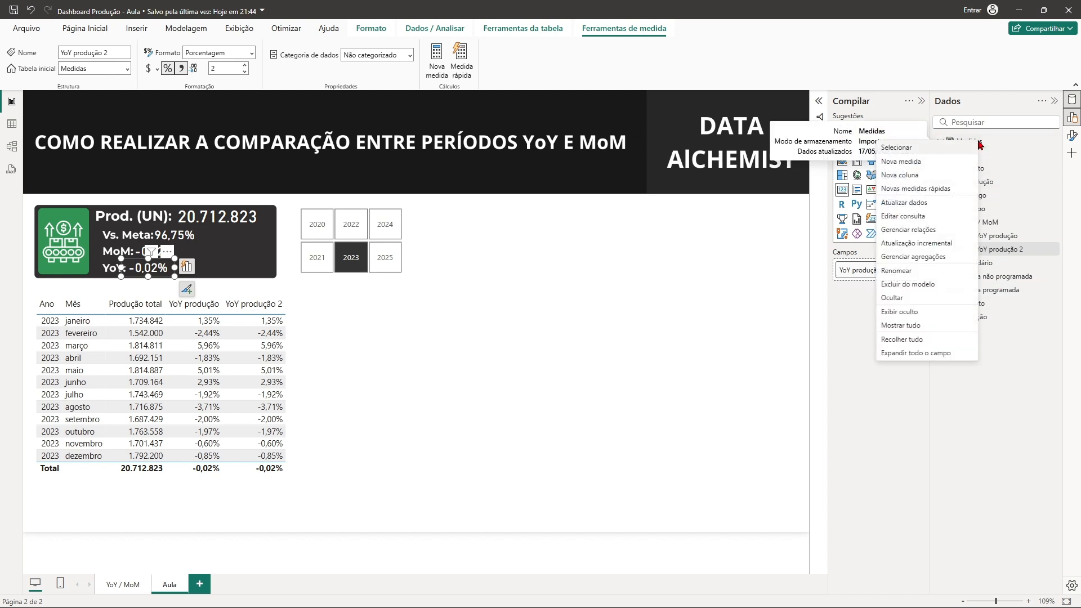
pyautogui.click(923, 162)
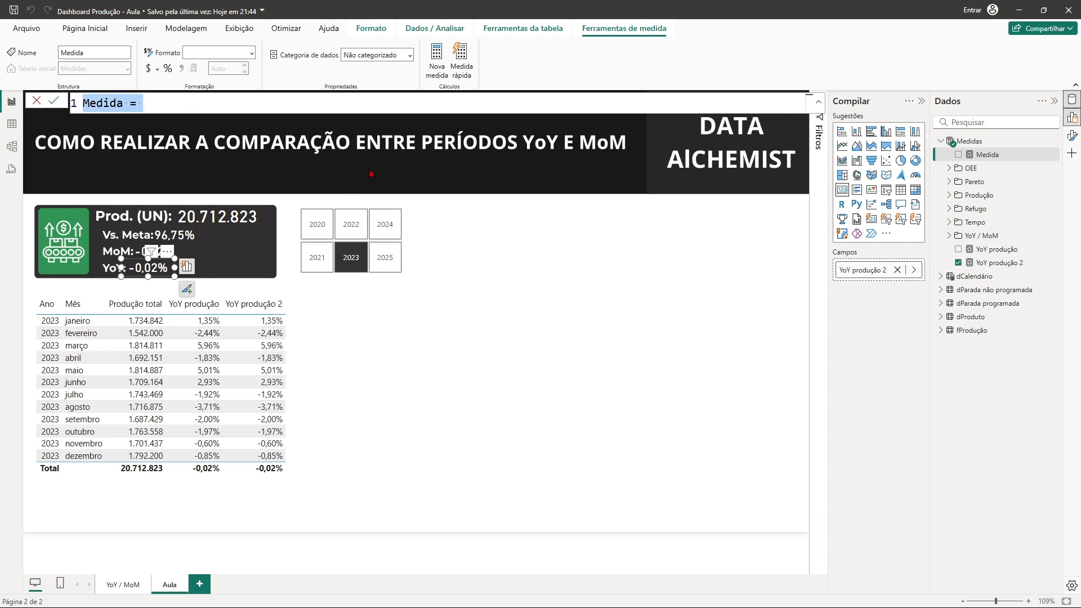
pyautogui.hotkey('ctrl', 'v')
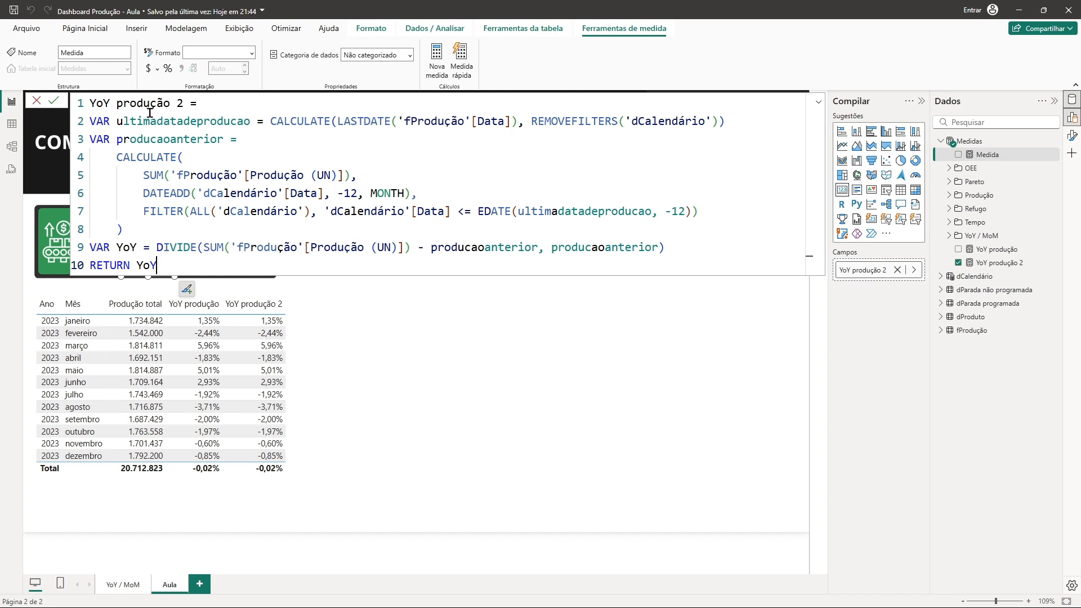
pyautogui.moveTo(111, 104); pyautogui.dragTo(90, 103)
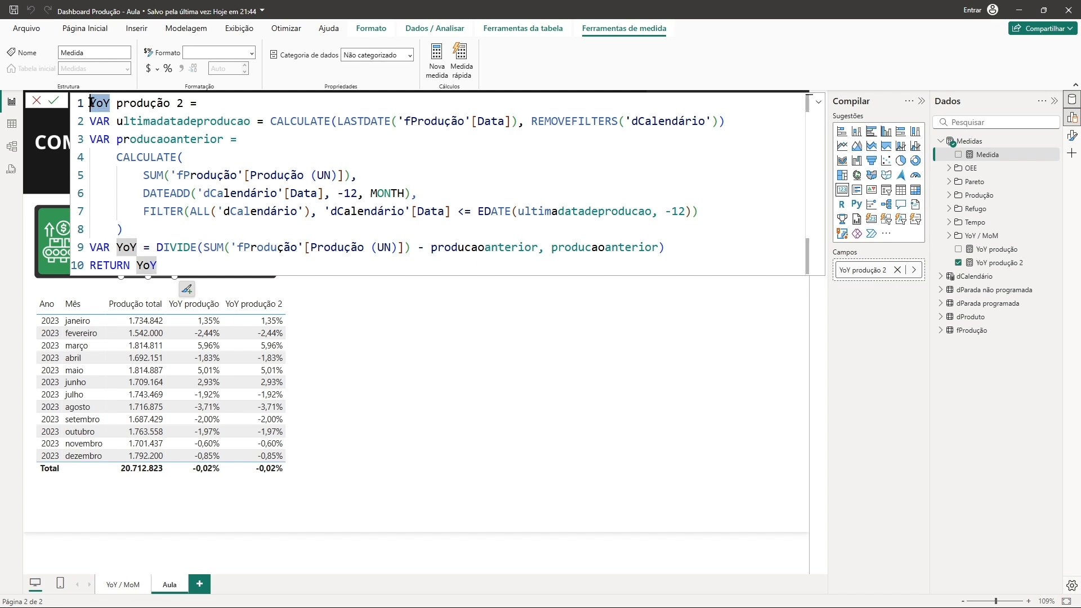
pyautogui.write('MoM')
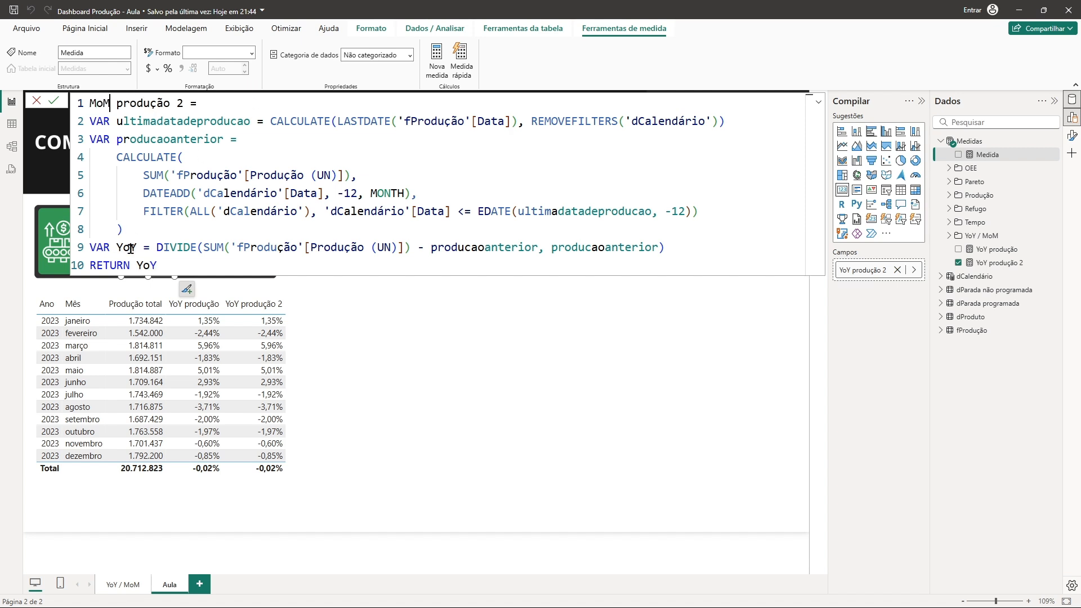
# Step: Rename the YoY variable to MoM in both its declaration and the RETURN line of the new measure
pyautogui.moveTo(137, 247); pyautogui.dragTo(117, 248)
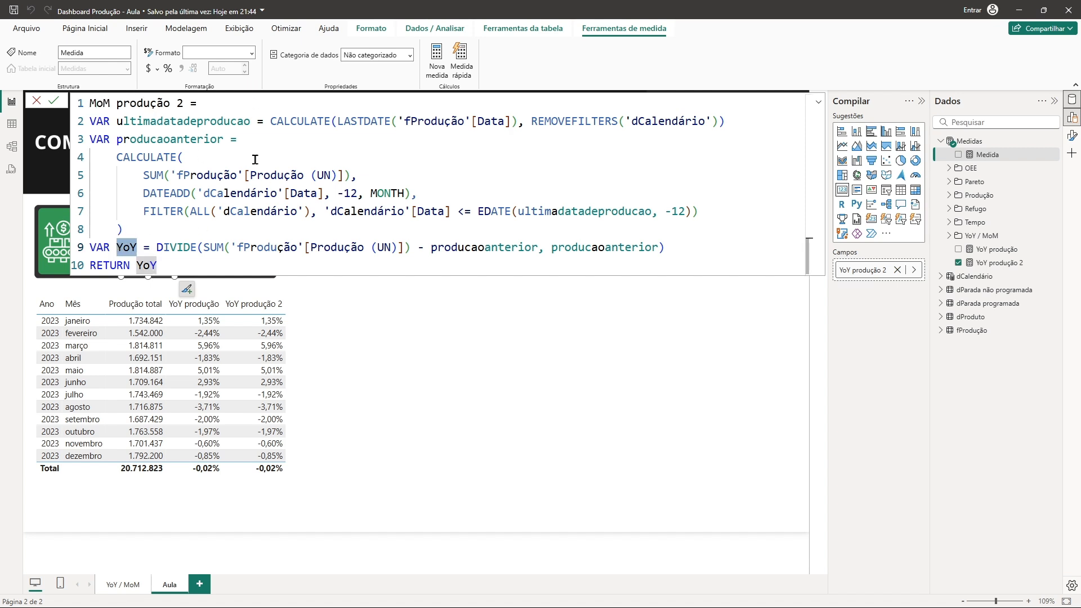
pyautogui.write('MoM')
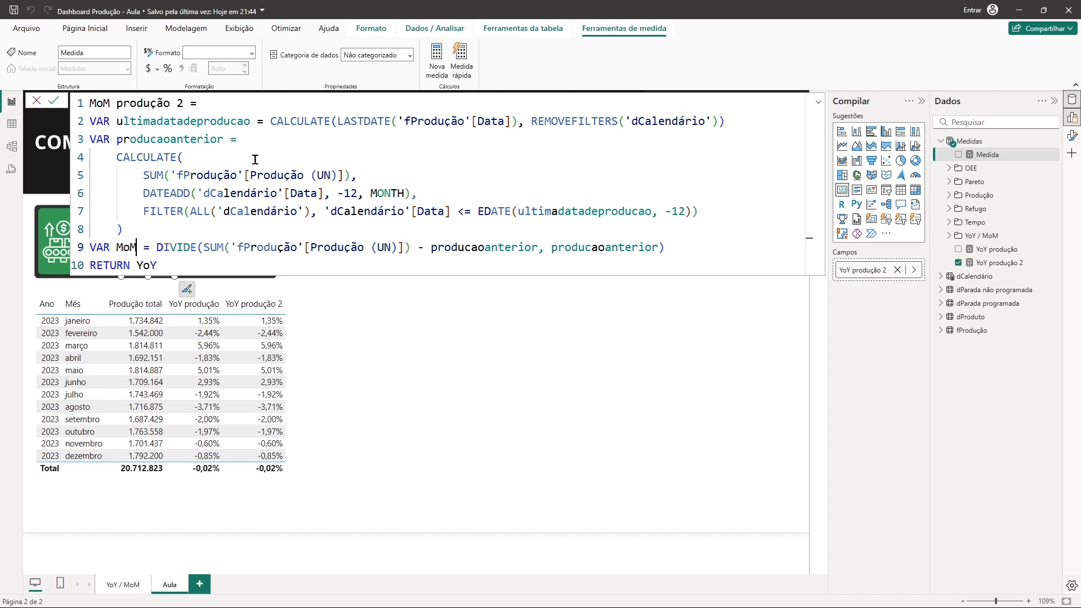
pyautogui.click(160, 269)
pyautogui.press('BackSpace')
pyautogui.press('BackSpace')
pyautogui.press('BackSpace')
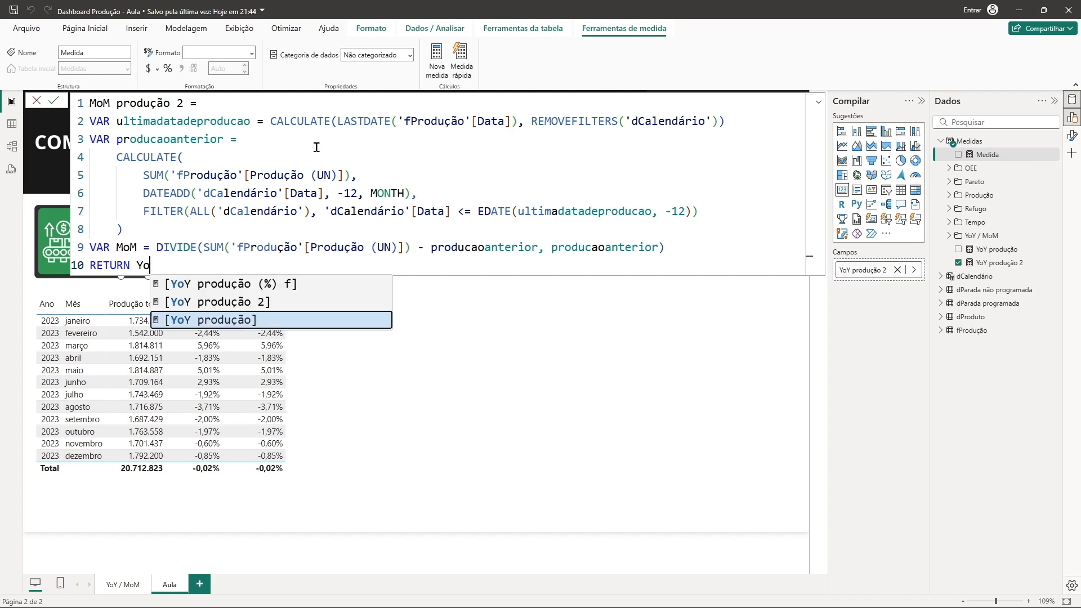
pyautogui.write('MoM')
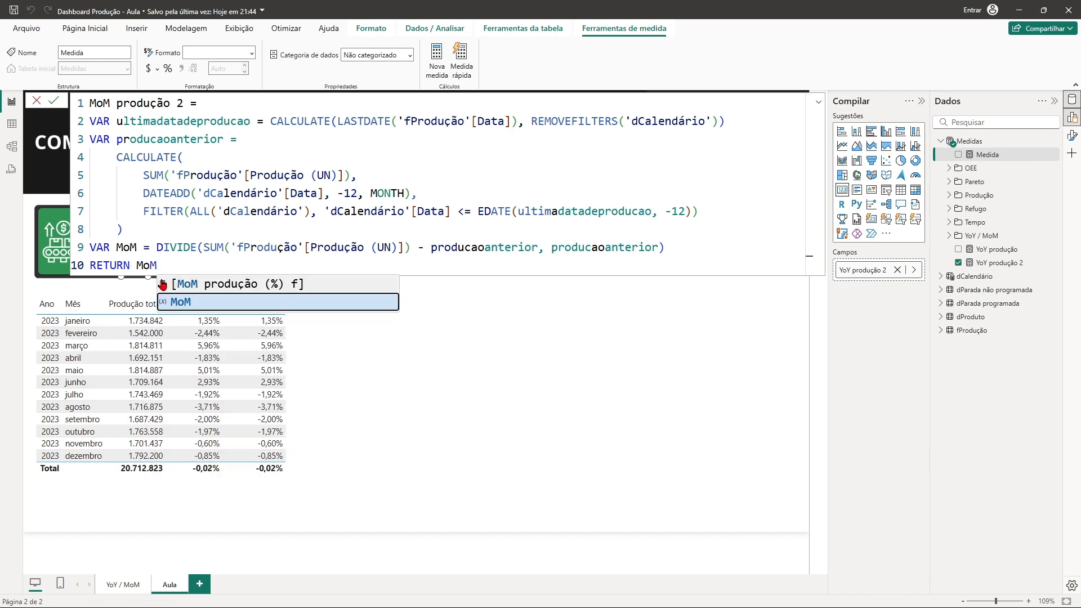
# Step: Set the DATEADD and EDATE offsets to -1 month in MoM produção 2 and commit the measure
pyautogui.moveTo(344, 193); pyautogui.dragTo(359, 194)
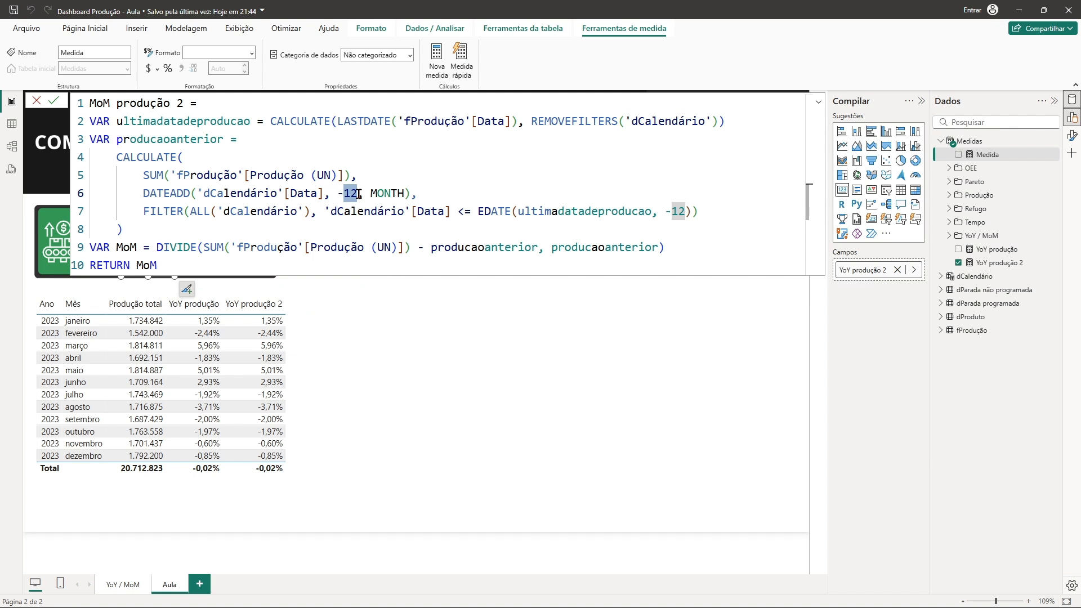
pyautogui.write('1')
pyautogui.click(414, 196)
pyautogui.write(',')
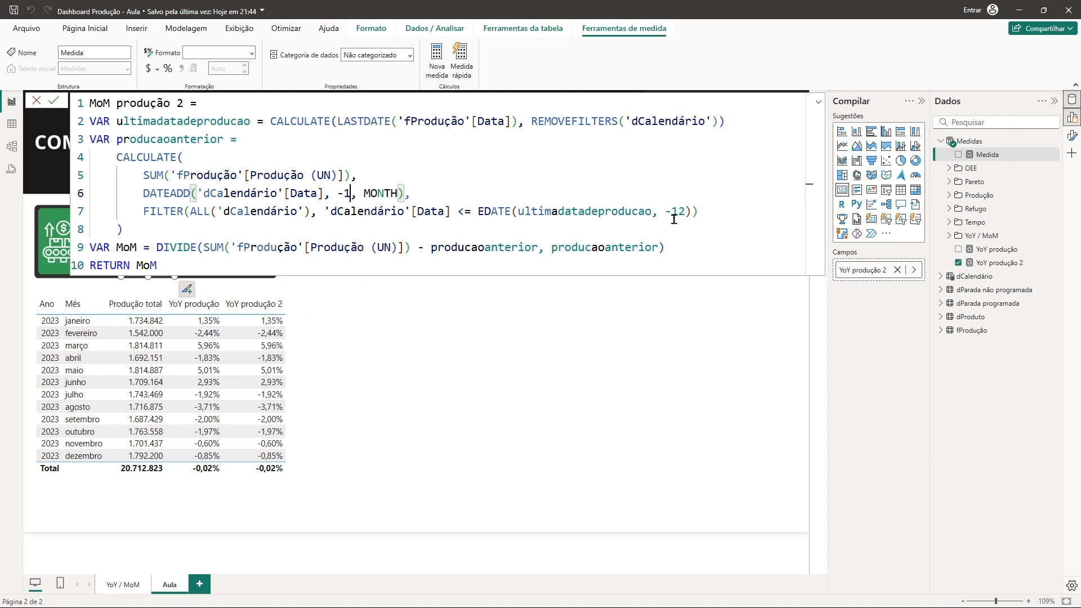
pyautogui.moveTo(672, 217); pyautogui.dragTo(686, 217)
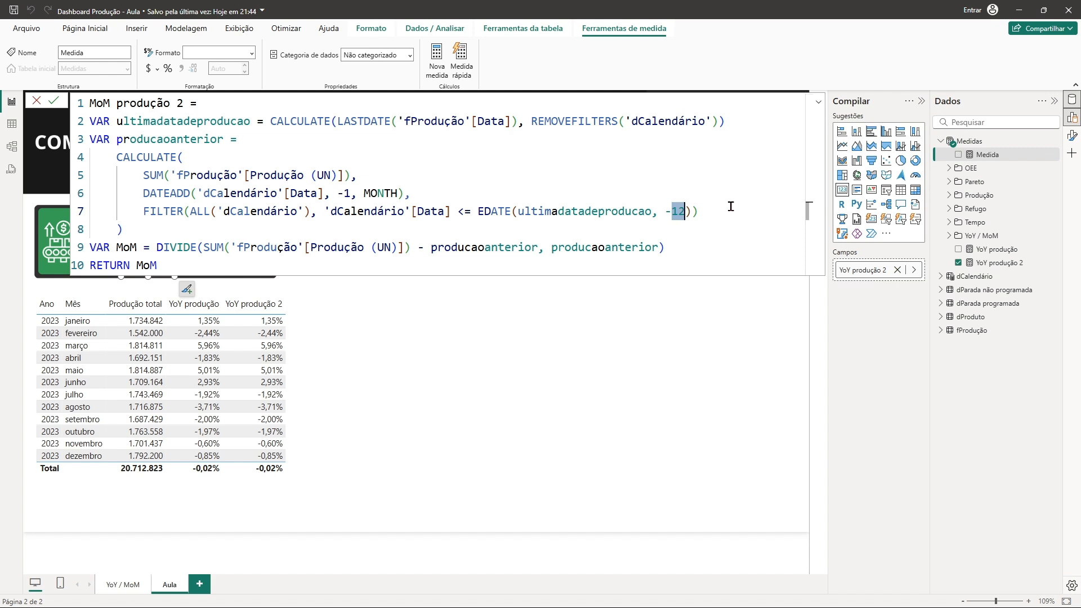
pyautogui.write('1')
pyautogui.press('Return')
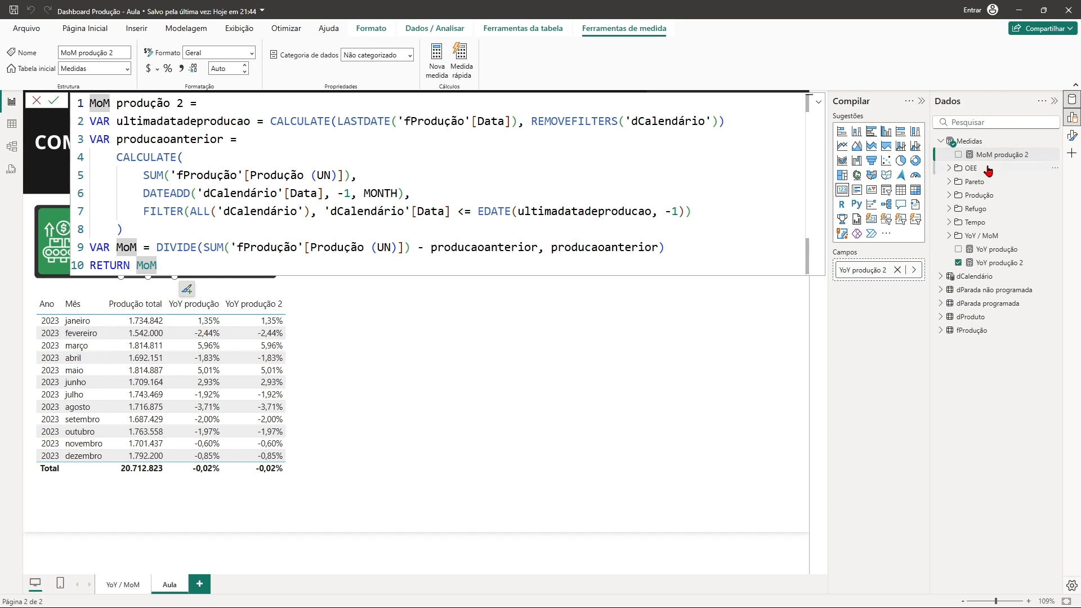
# Step: Replace the field in the card beside the MoM label with the MoM produção 2 measure
pyautogui.click(786, 296)
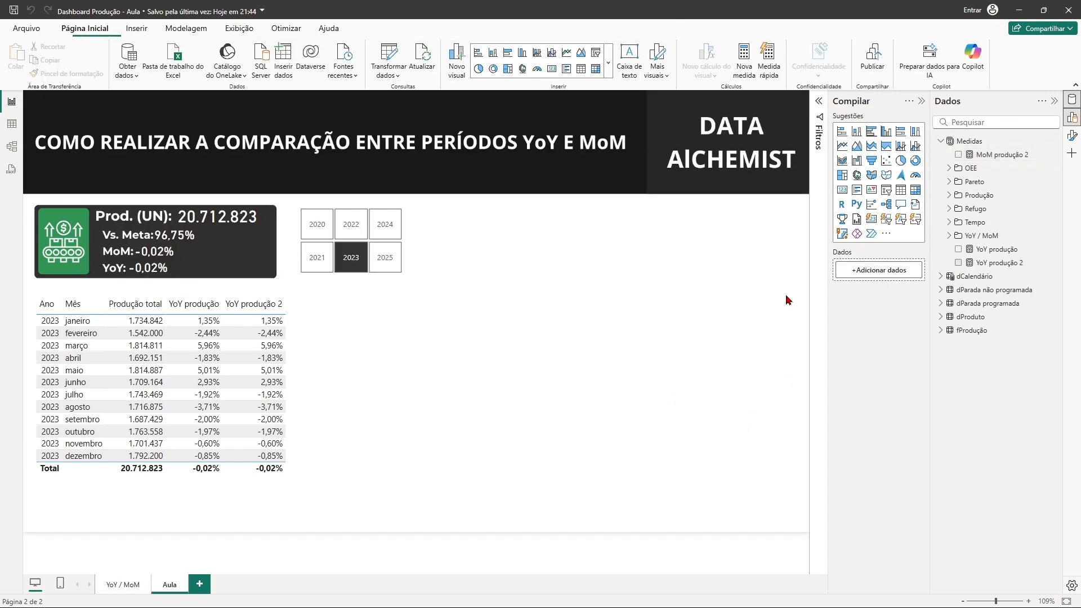
pyautogui.click(156, 256)
pyautogui.click(904, 270)
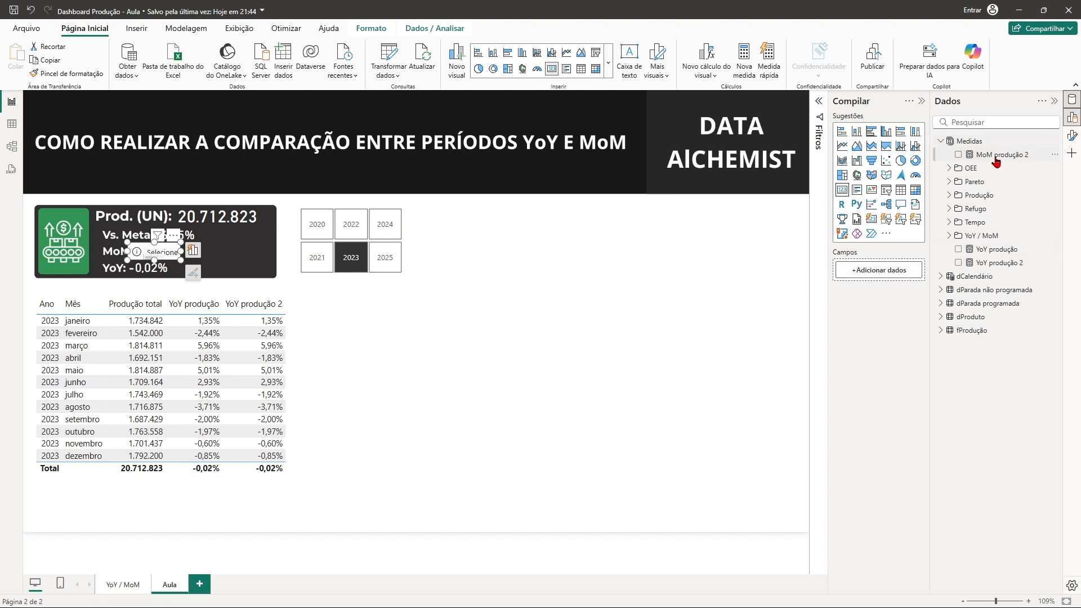
pyautogui.moveTo(995, 161); pyautogui.dragTo(881, 271)
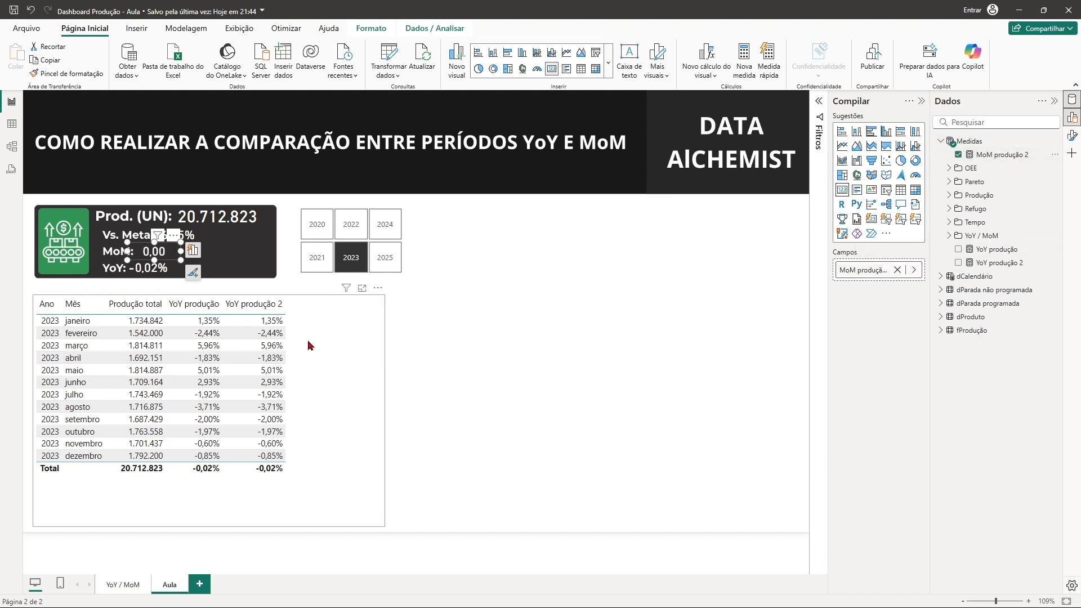
# Step: Format the MoM produção 2 measure as a percentage
pyautogui.click(1002, 155)
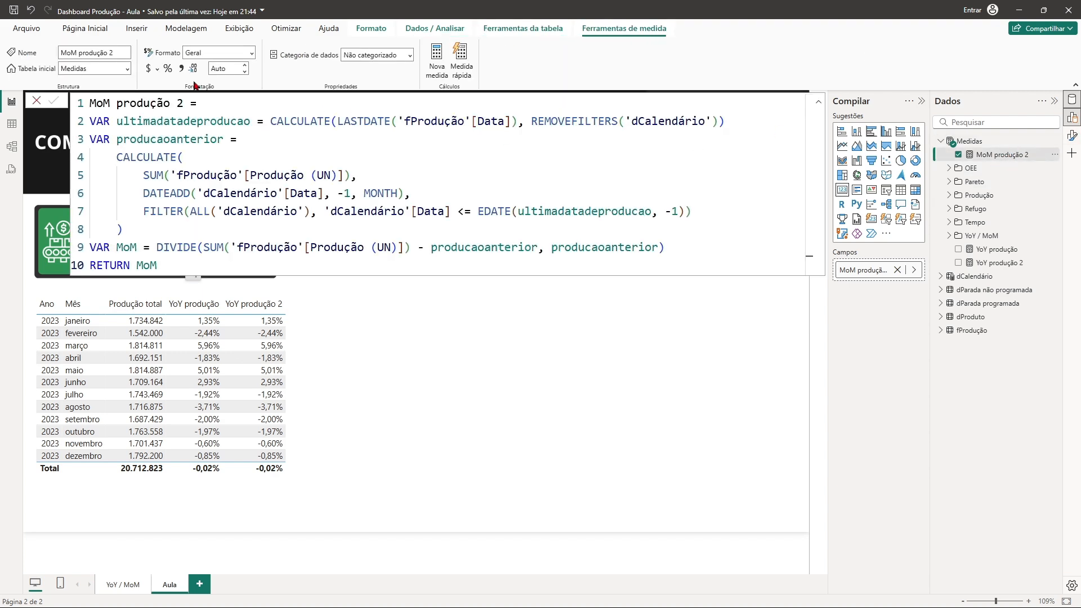
pyautogui.click(167, 69)
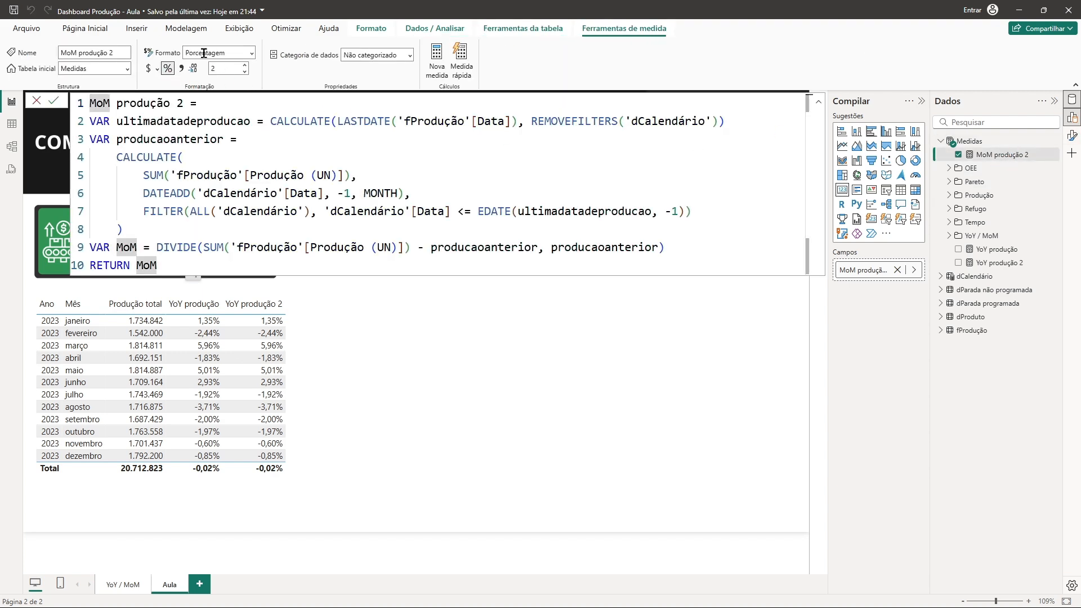
pyautogui.click(431, 326)
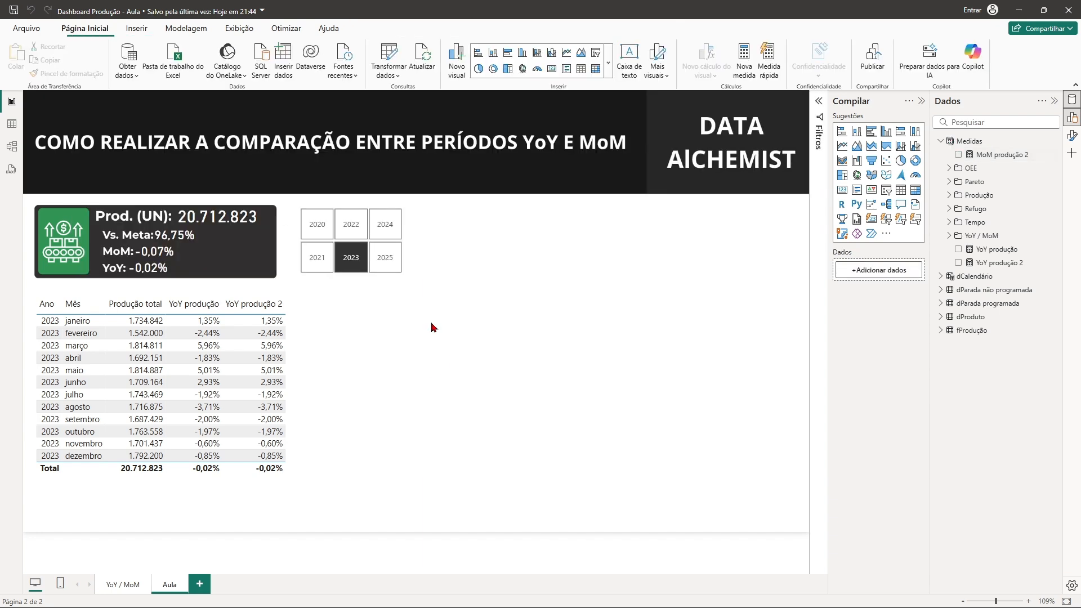
# Step: Clear the year selection and compare the YoY produção and YoY produção 2 formulas and their table values for the latest months
pyautogui.click(387, 256)
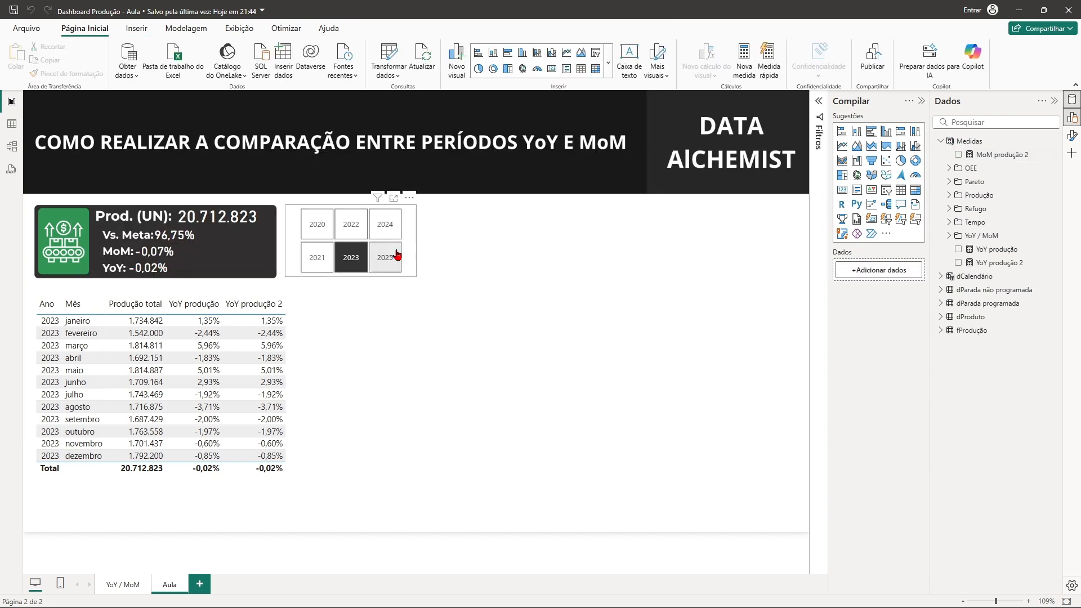
pyautogui.click(352, 257)
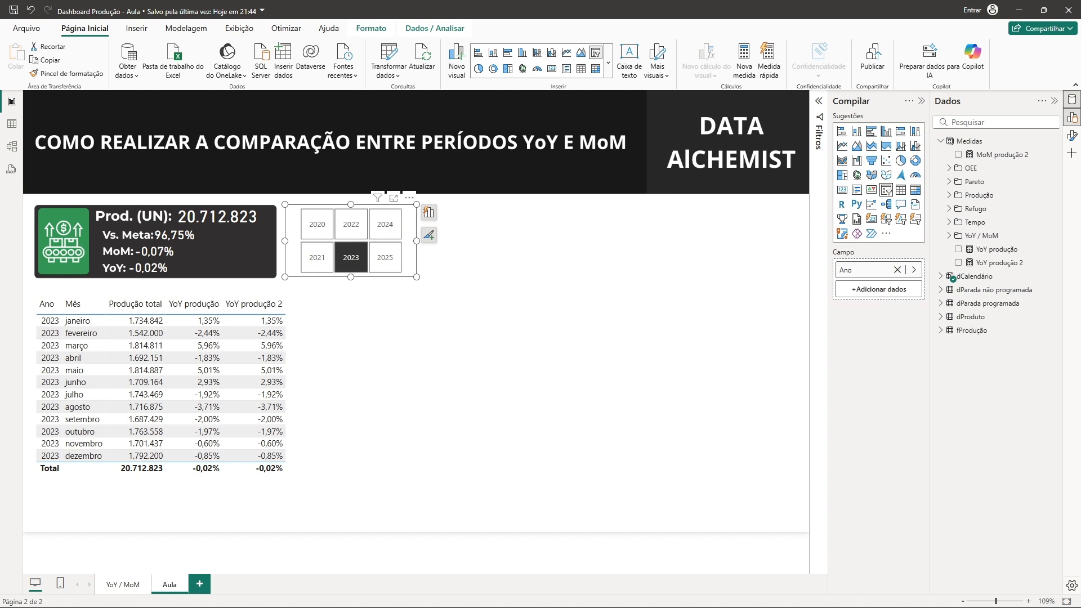
pyautogui.click(996, 253)
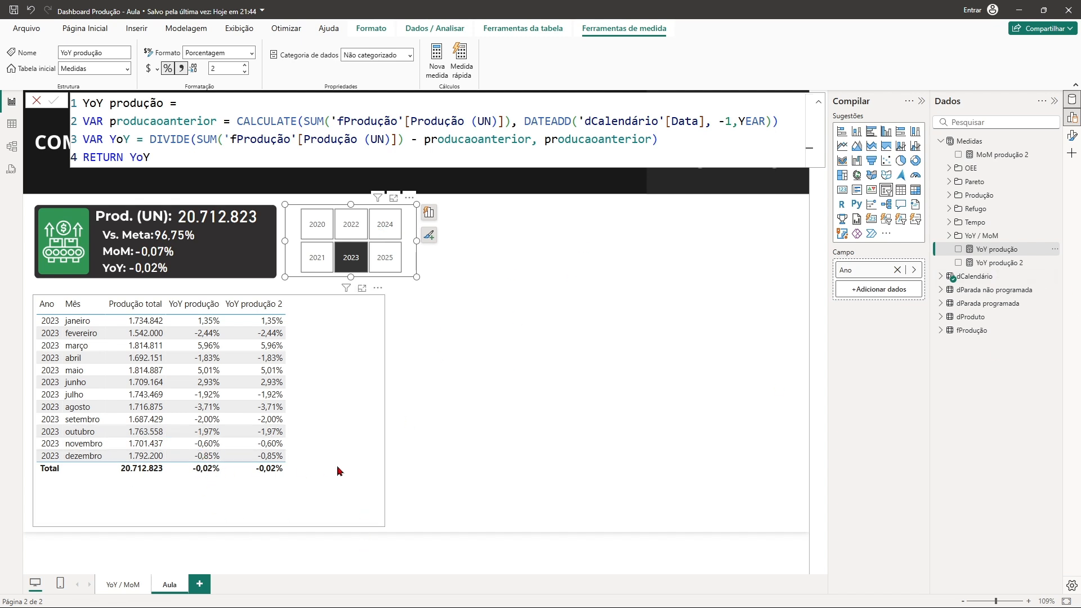
pyautogui.click(401, 262)
pyautogui.click(401, 262)
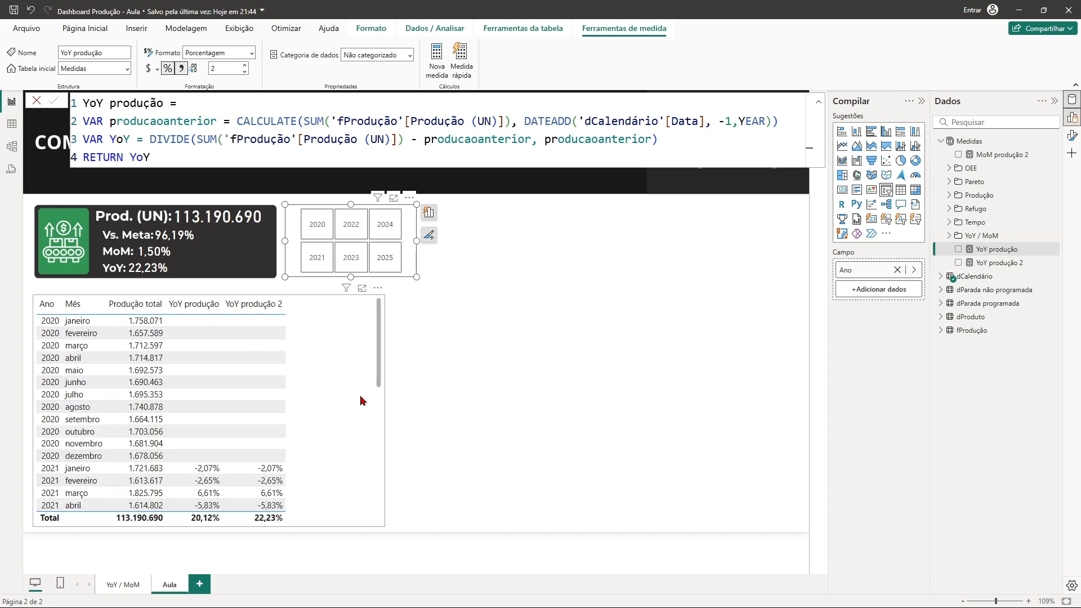
pyautogui.scroll(-15, 262, 376)
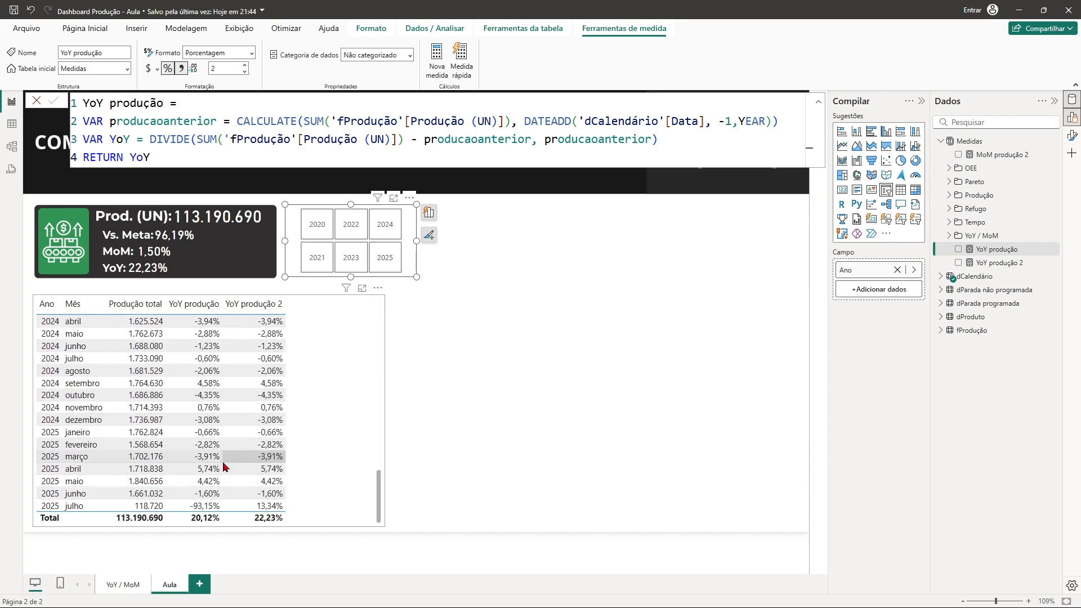
pyautogui.click(1010, 263)
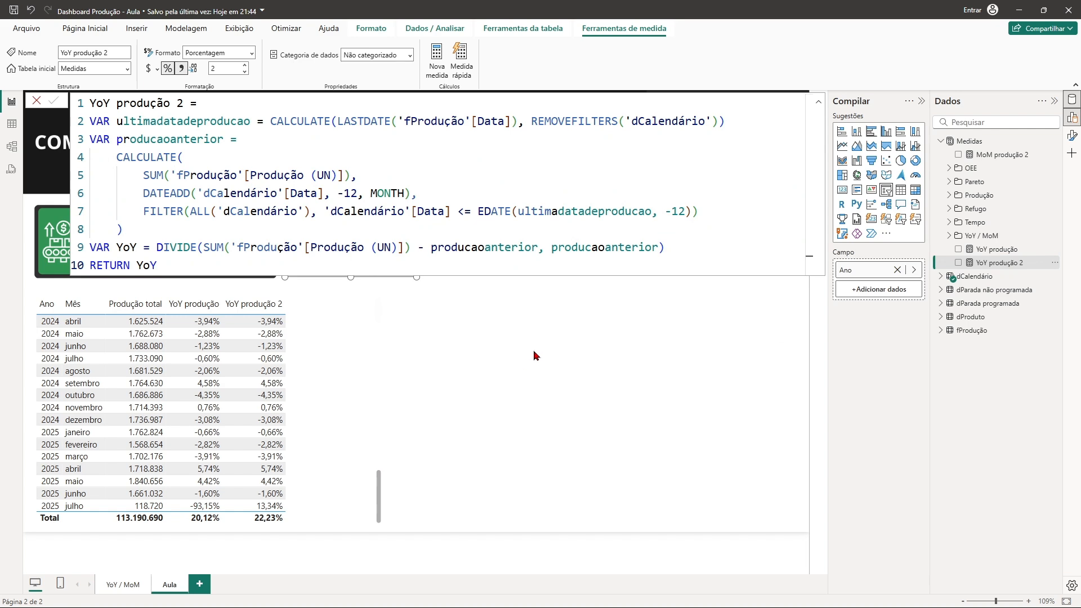
pyautogui.click(529, 377)
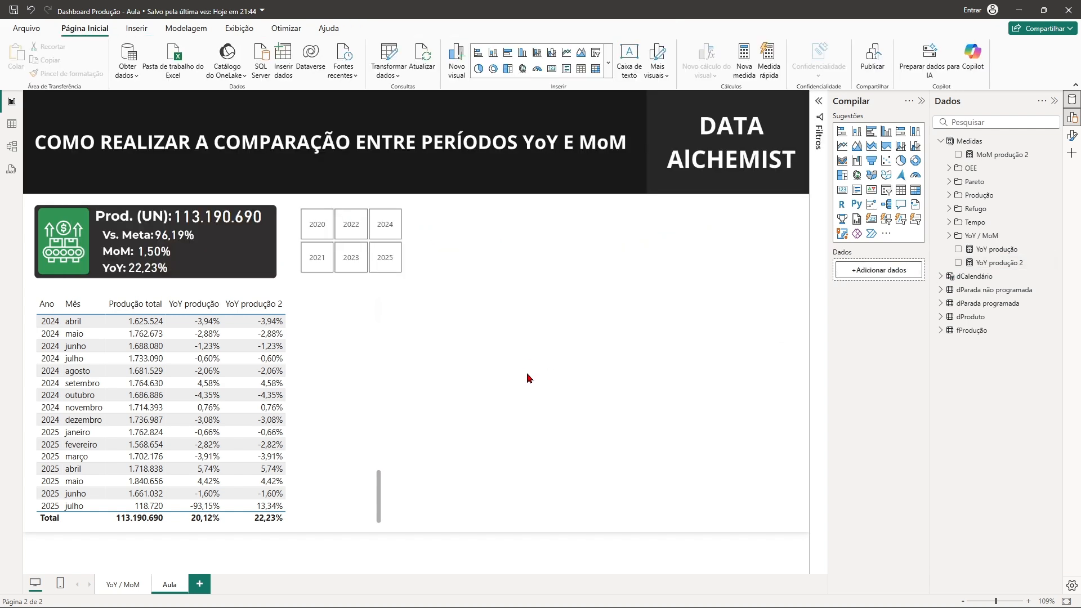